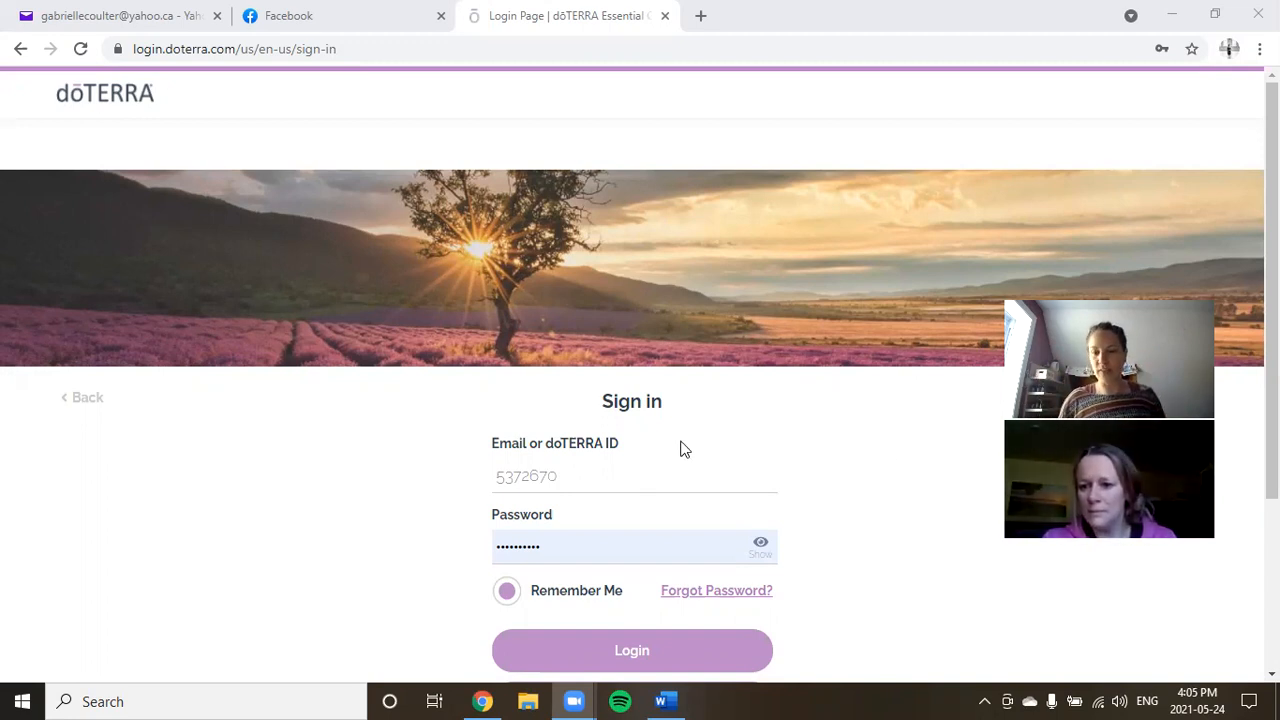
# Log in, check the Jun 28 loyalty order of 215.28 CA $, and show the Account menu.
pyautogui.click(673, 663)
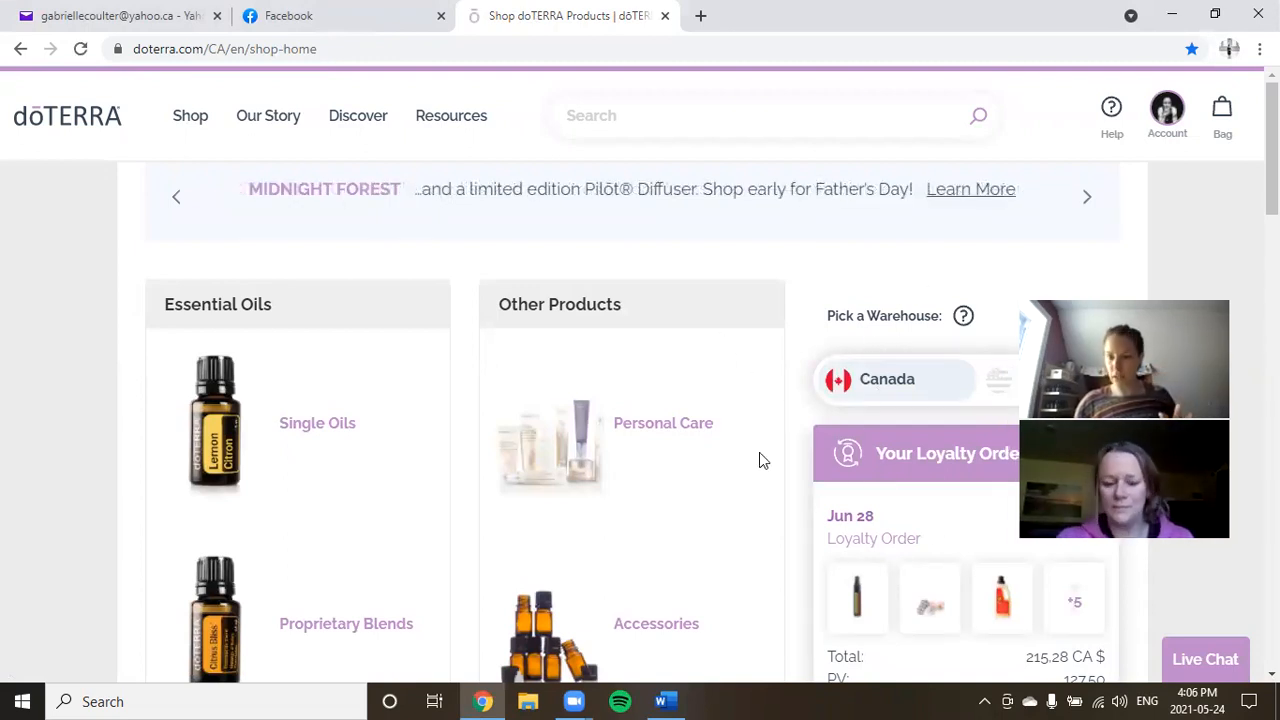
pyautogui.scroll(-1, 700, 447)
pyautogui.scroll(1, 700, 447)
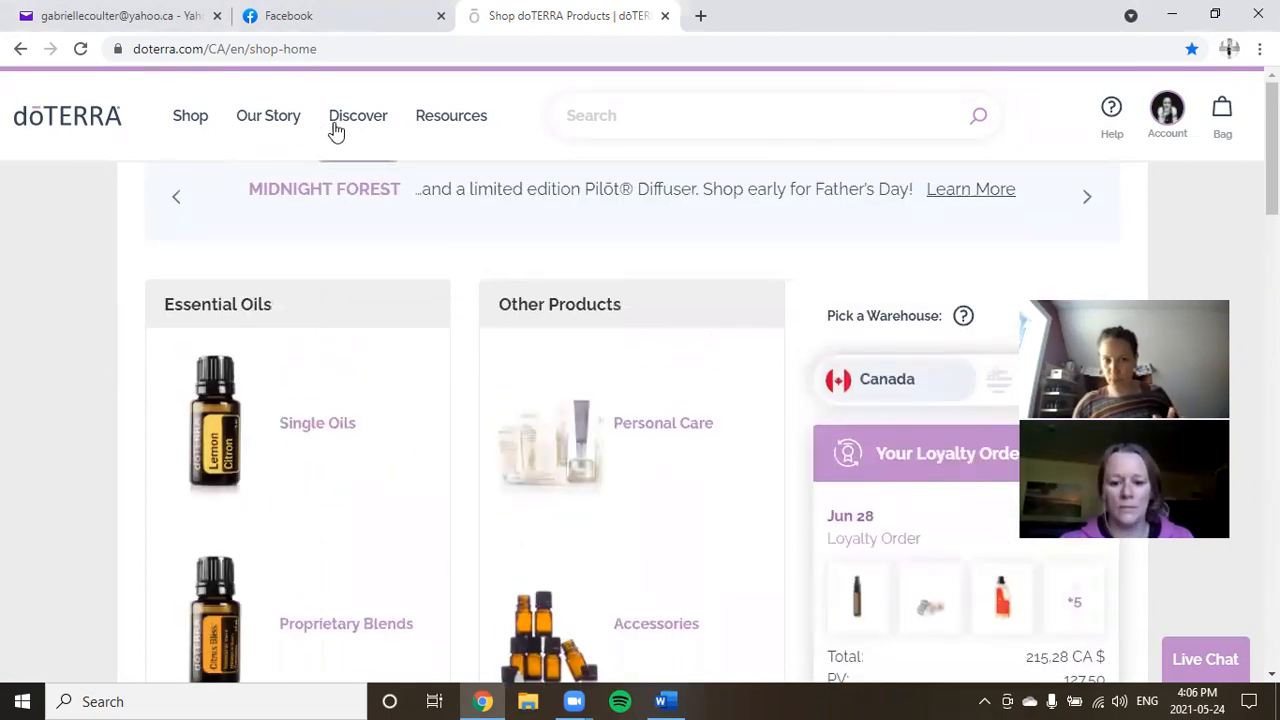
pyautogui.moveTo(461, 132)
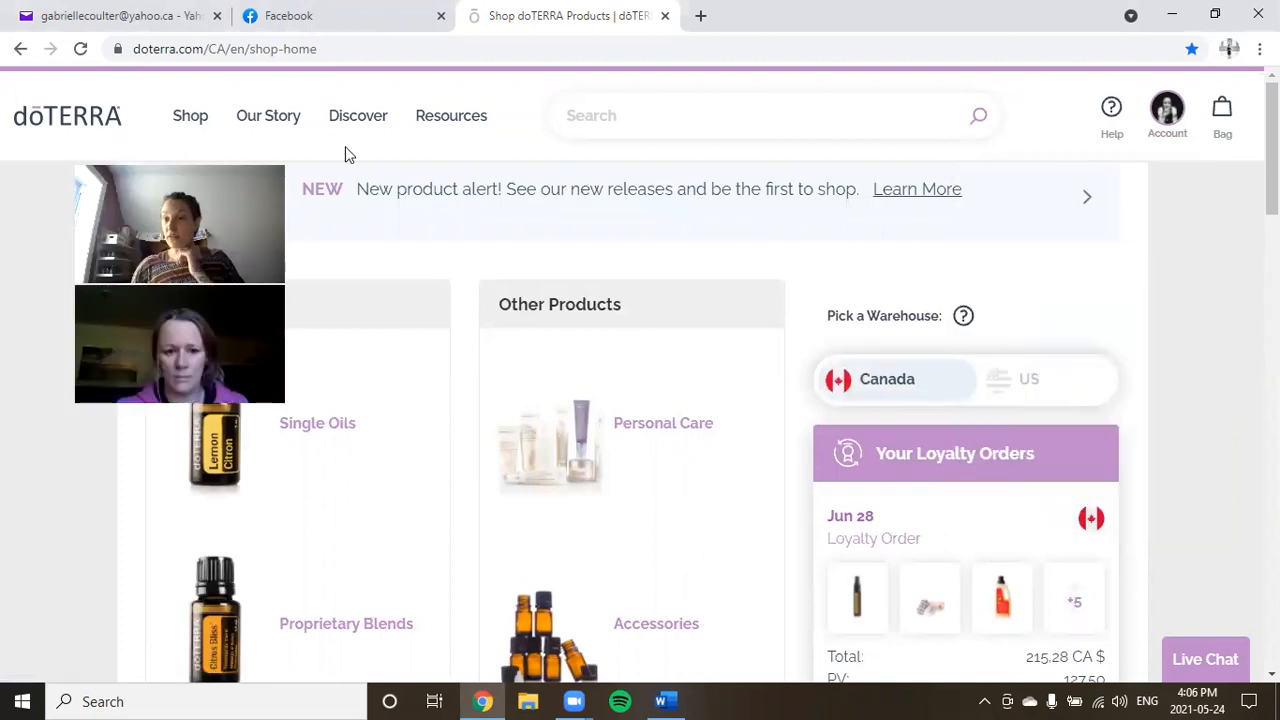
pyautogui.moveTo(1166, 132)
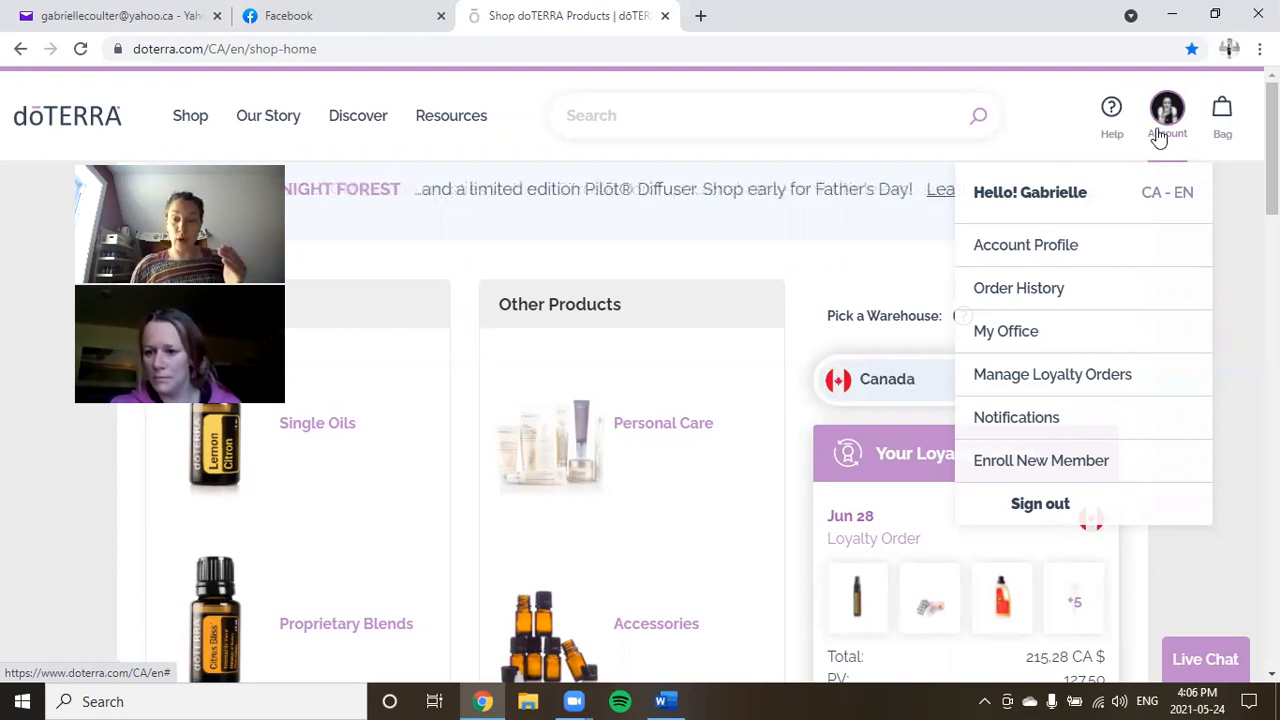
# Go to My Office and review monthly PV/OV, Executive rank qualification and Power of 3 volume 454.5.
pyautogui.click(1020, 338)
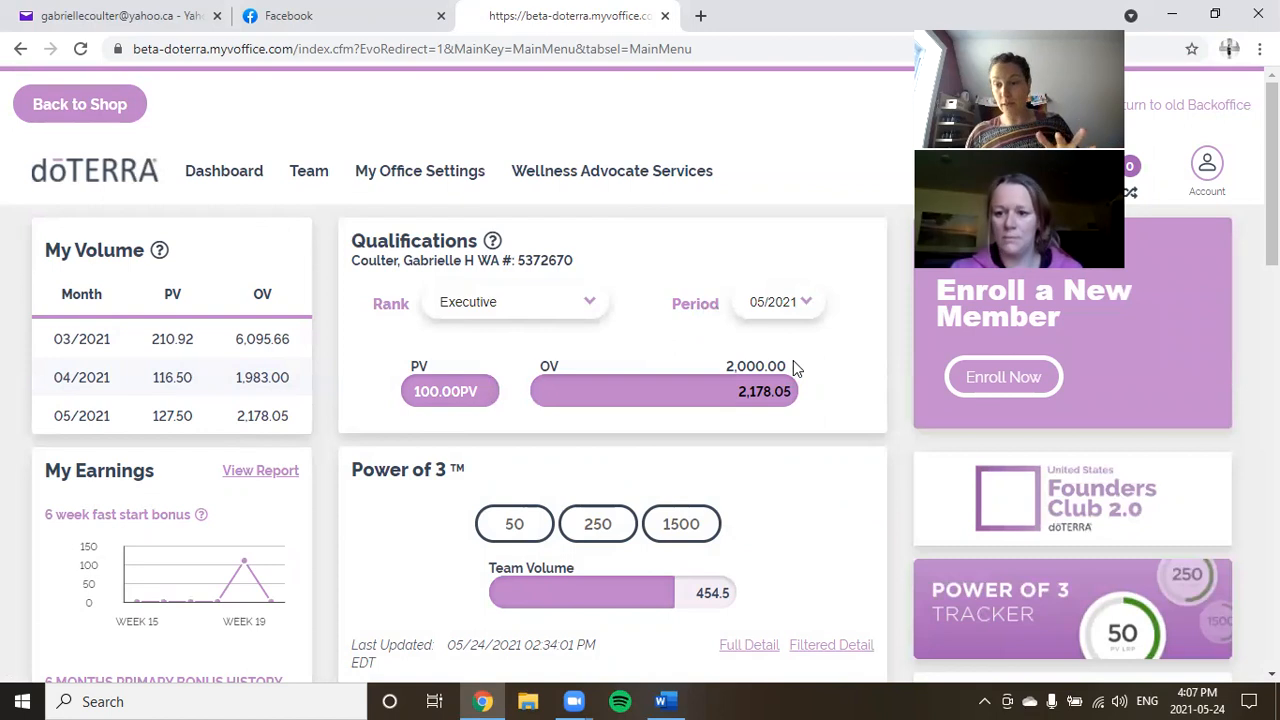
pyautogui.moveTo(347, 185)
pyautogui.moveTo(660, 176)
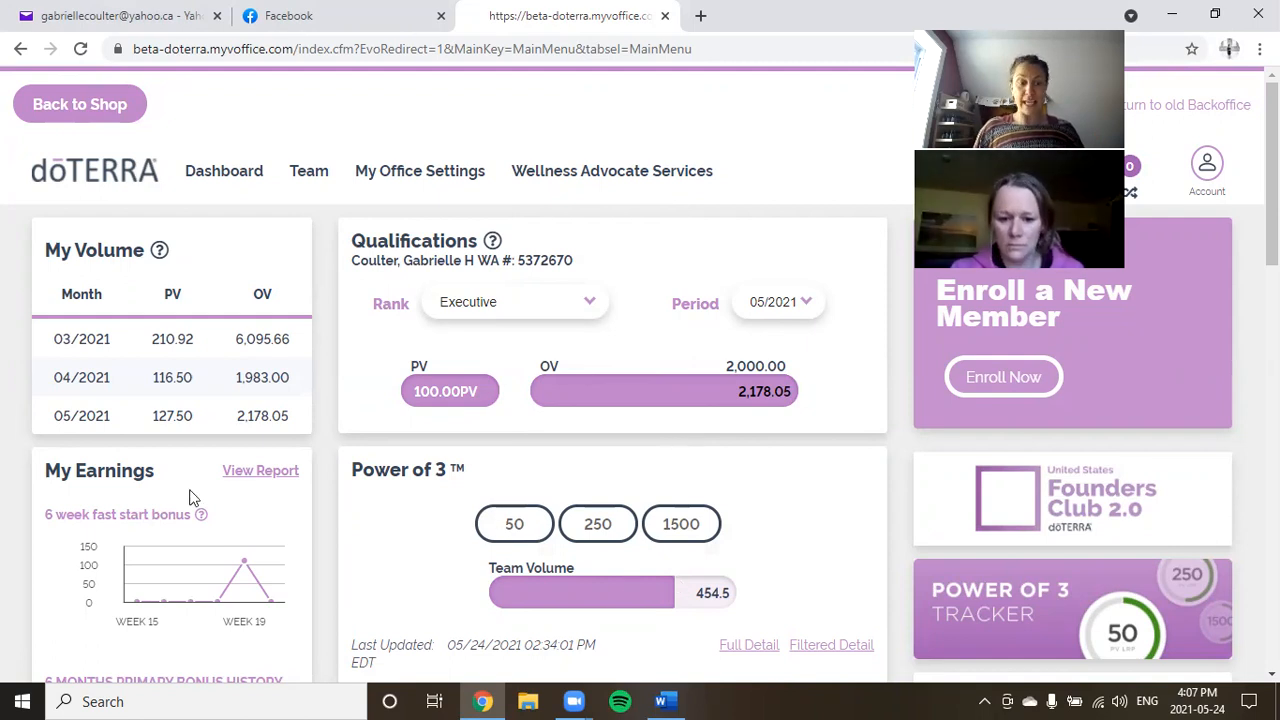
pyautogui.scroll(-1, 192, 500)
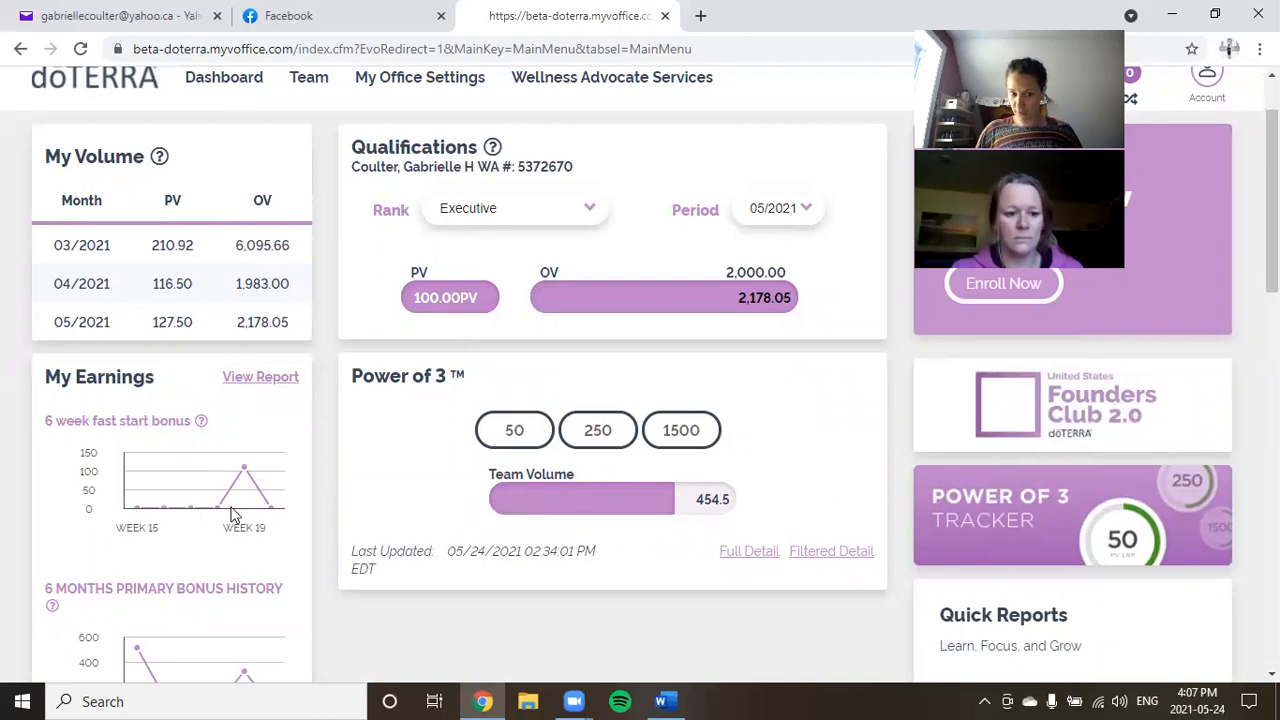
pyautogui.moveTo(218, 515)
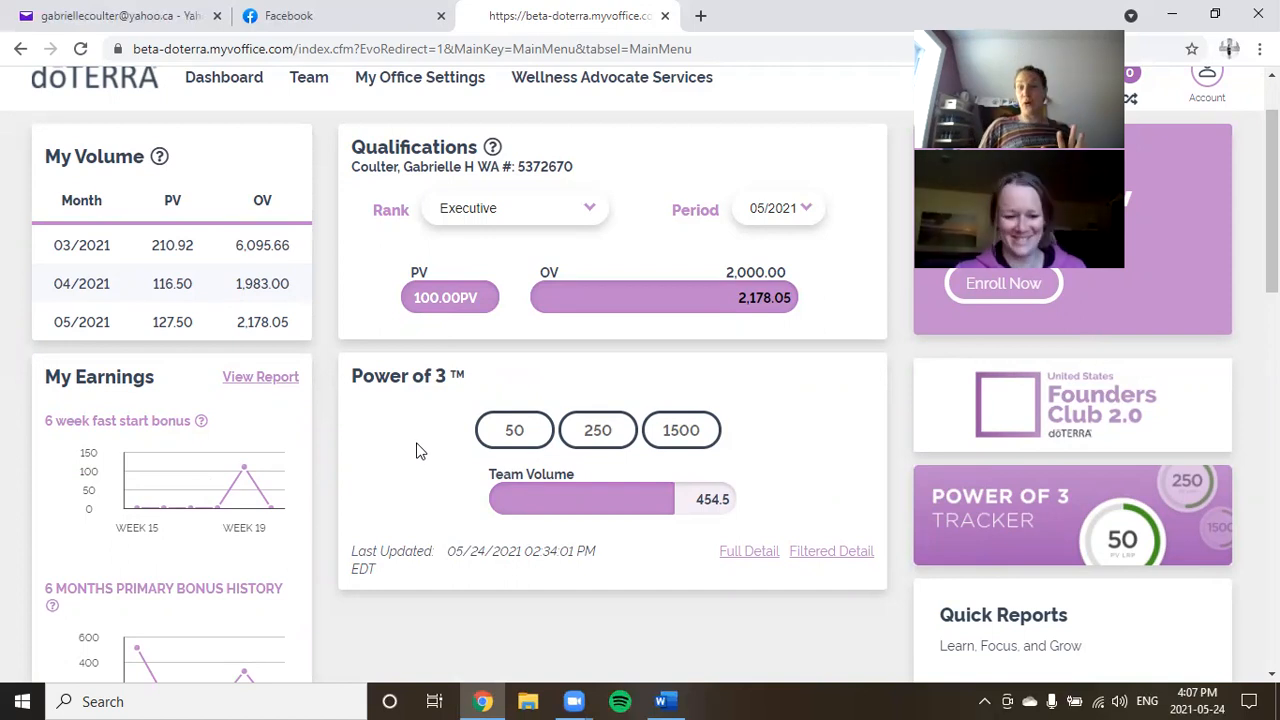
pyautogui.scroll(1, 418, 451)
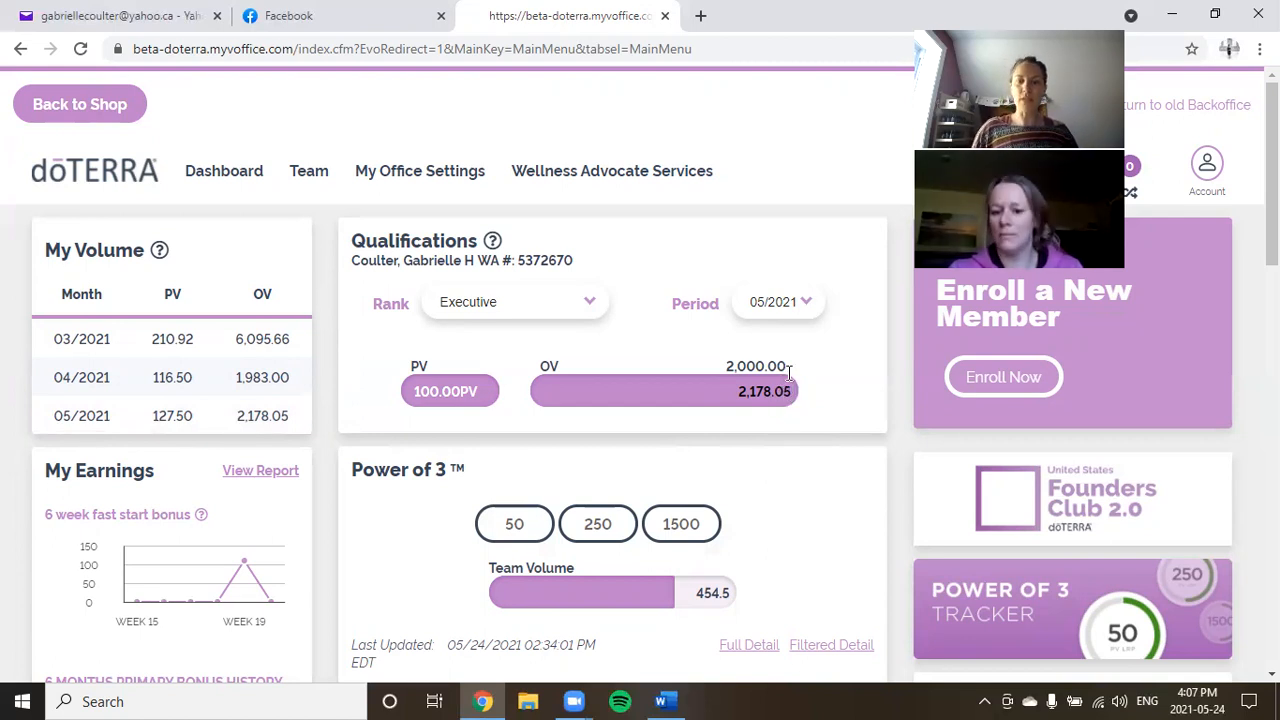
# Review Reports and the Member Breakdown's LRP, POM, PV and OV figures, then show the Team menu.
pyautogui.scroll(-4, 791, 385)
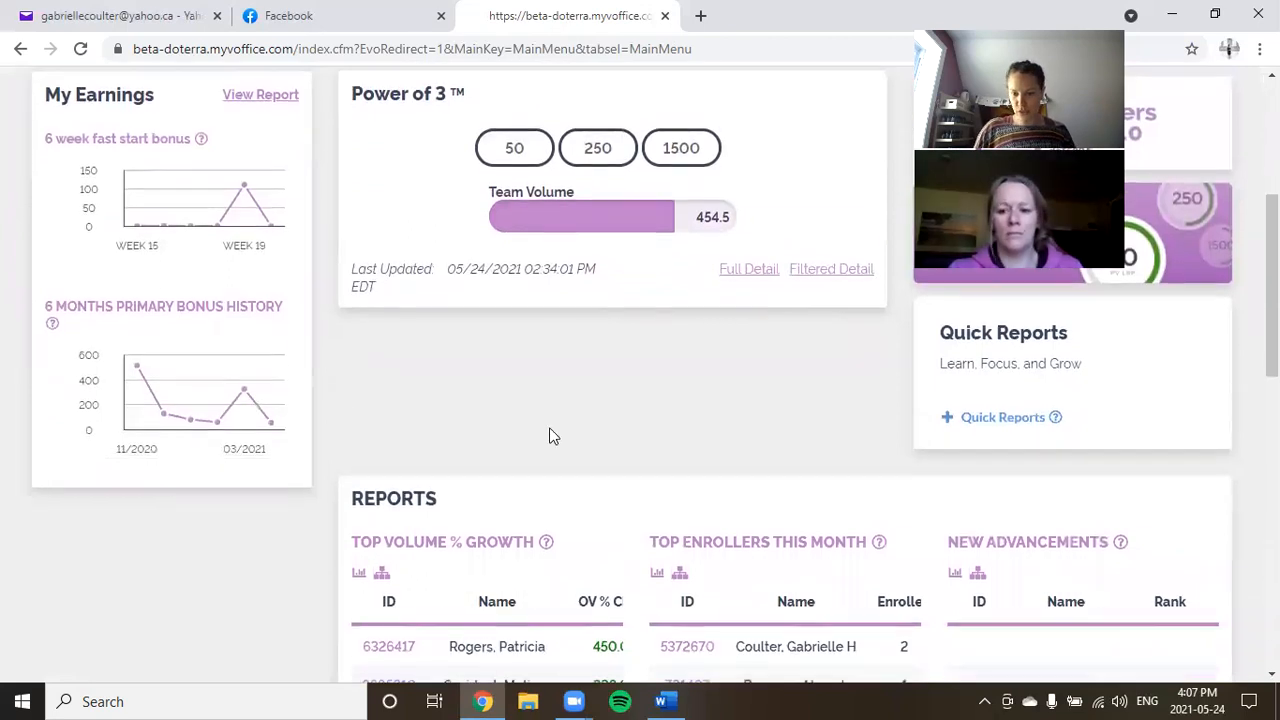
pyautogui.scroll(-3, 560, 430)
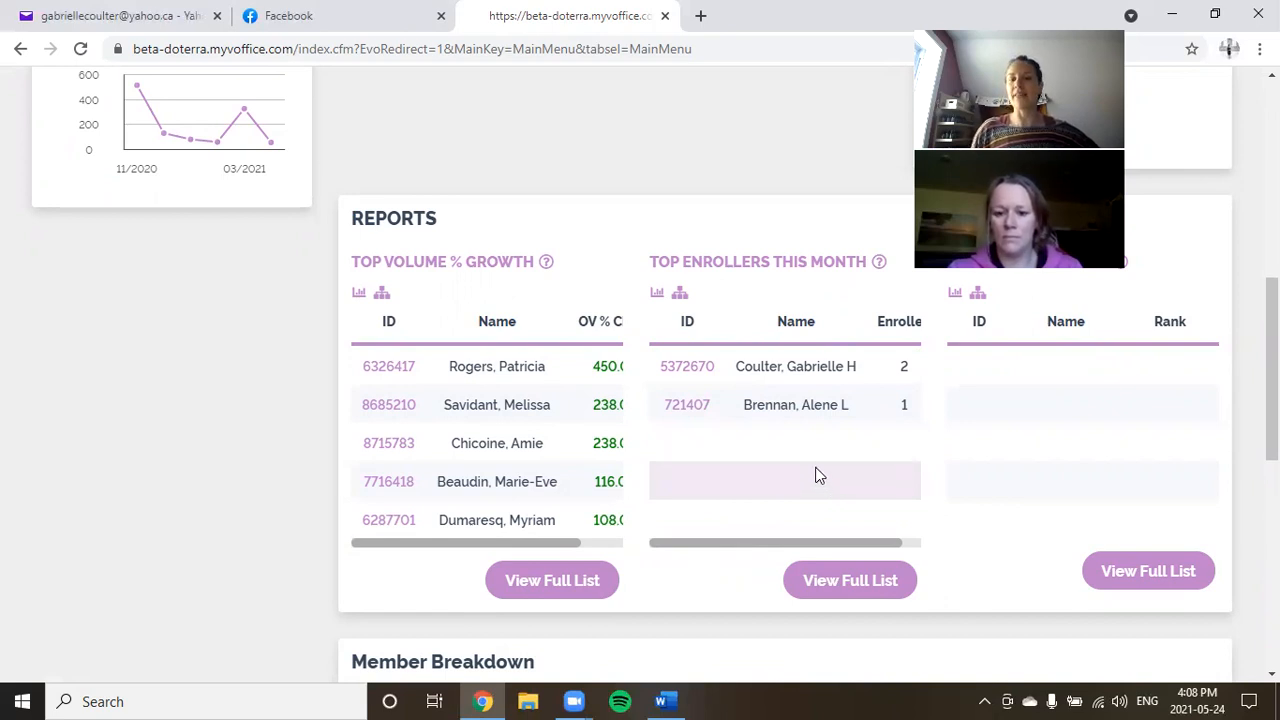
pyautogui.scroll(-1, 814, 460)
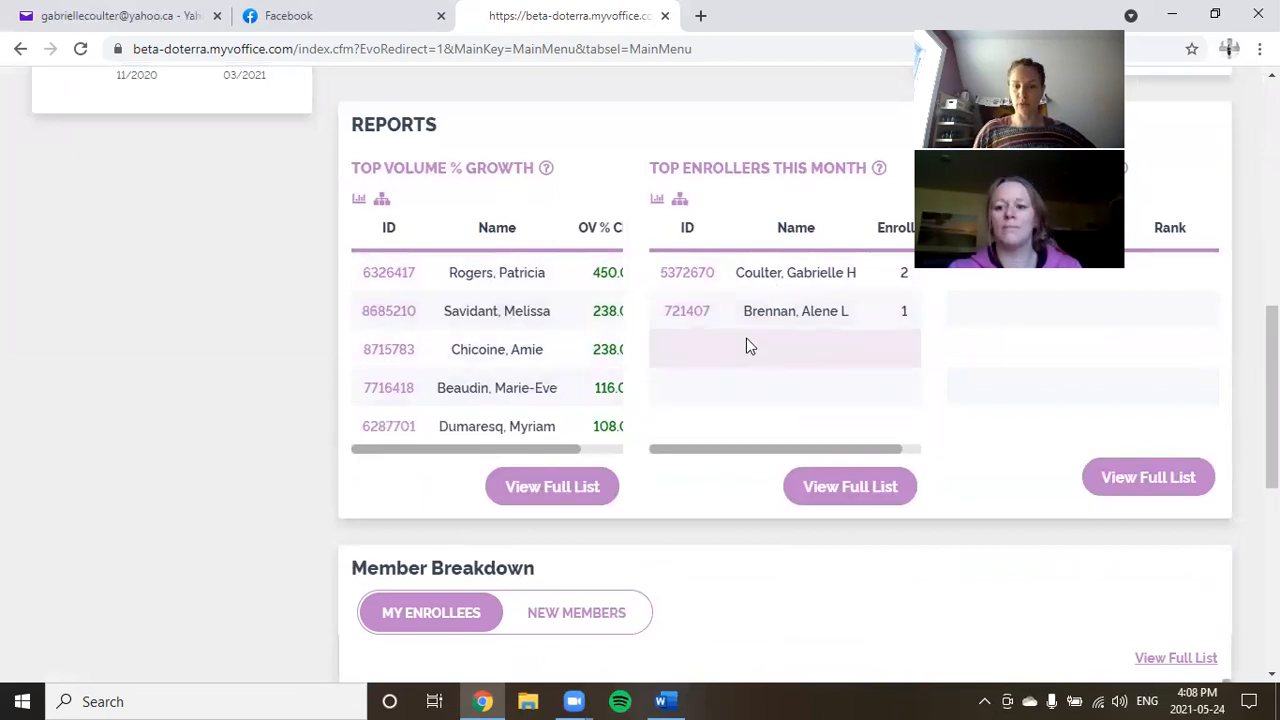
pyautogui.scroll(-5, 746, 338)
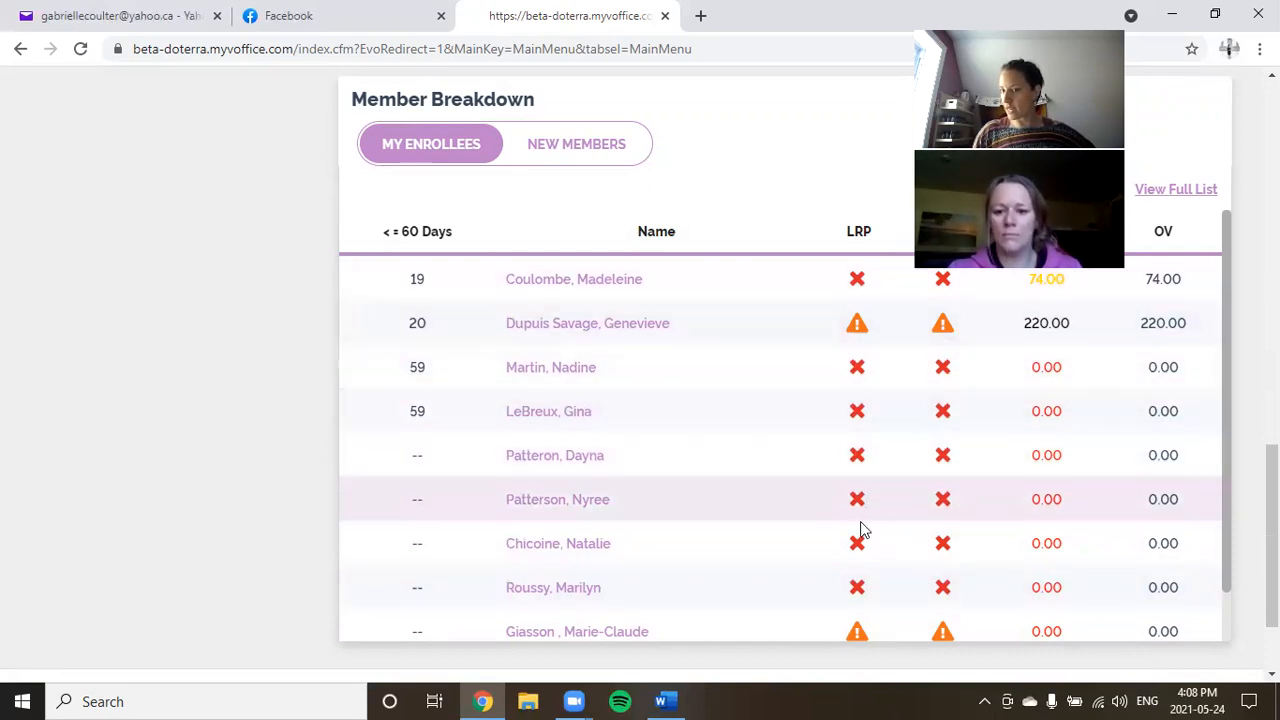
pyautogui.scroll(1, 862, 533)
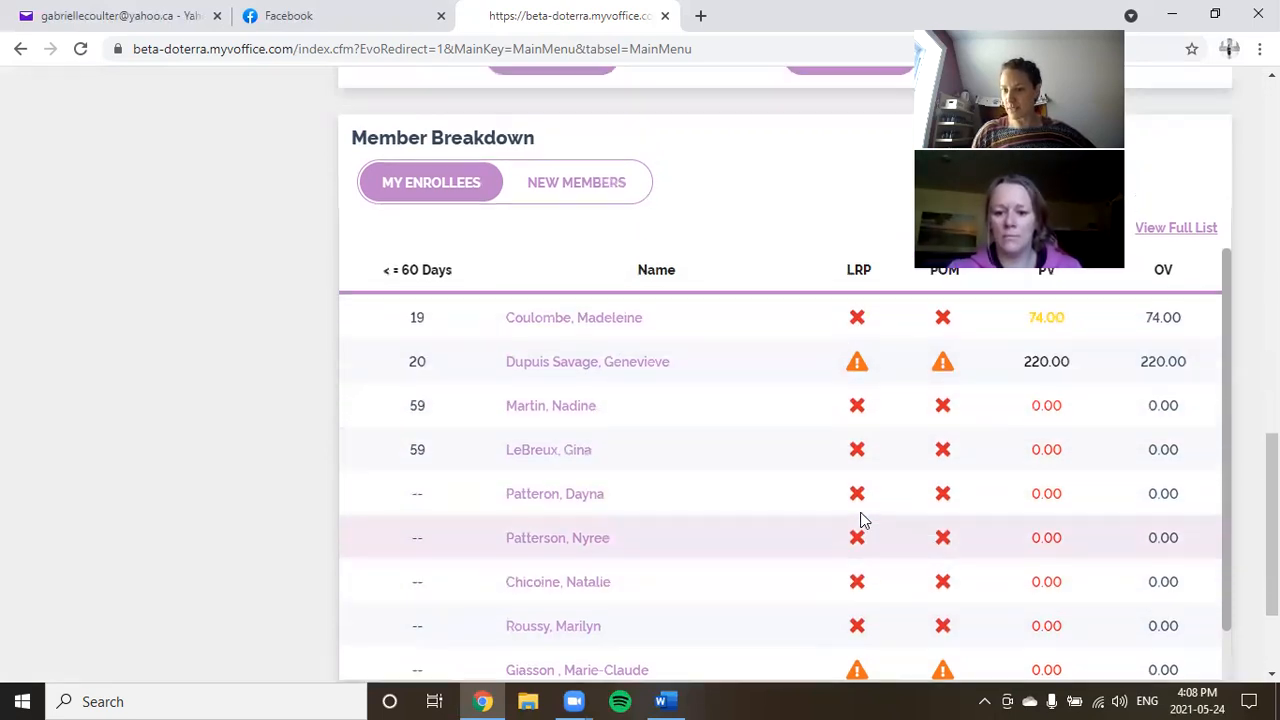
pyautogui.scroll(3, 733, 398)
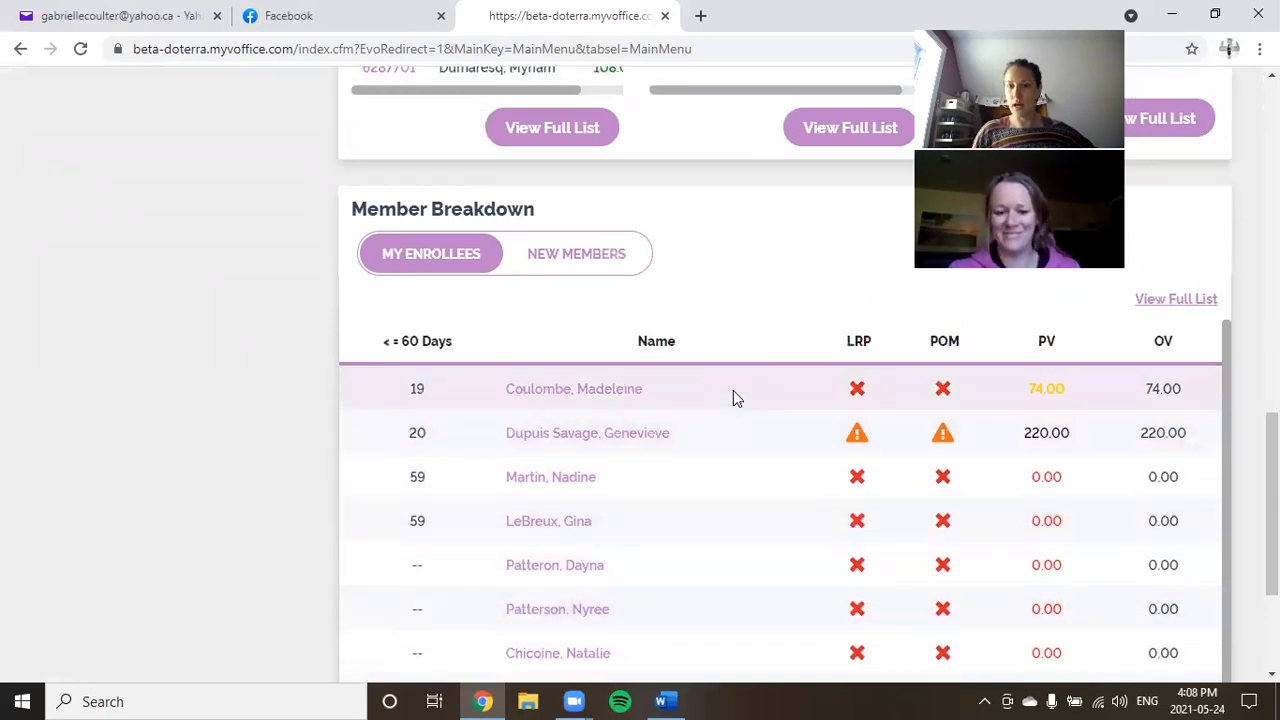
pyautogui.scroll(10, 733, 391)
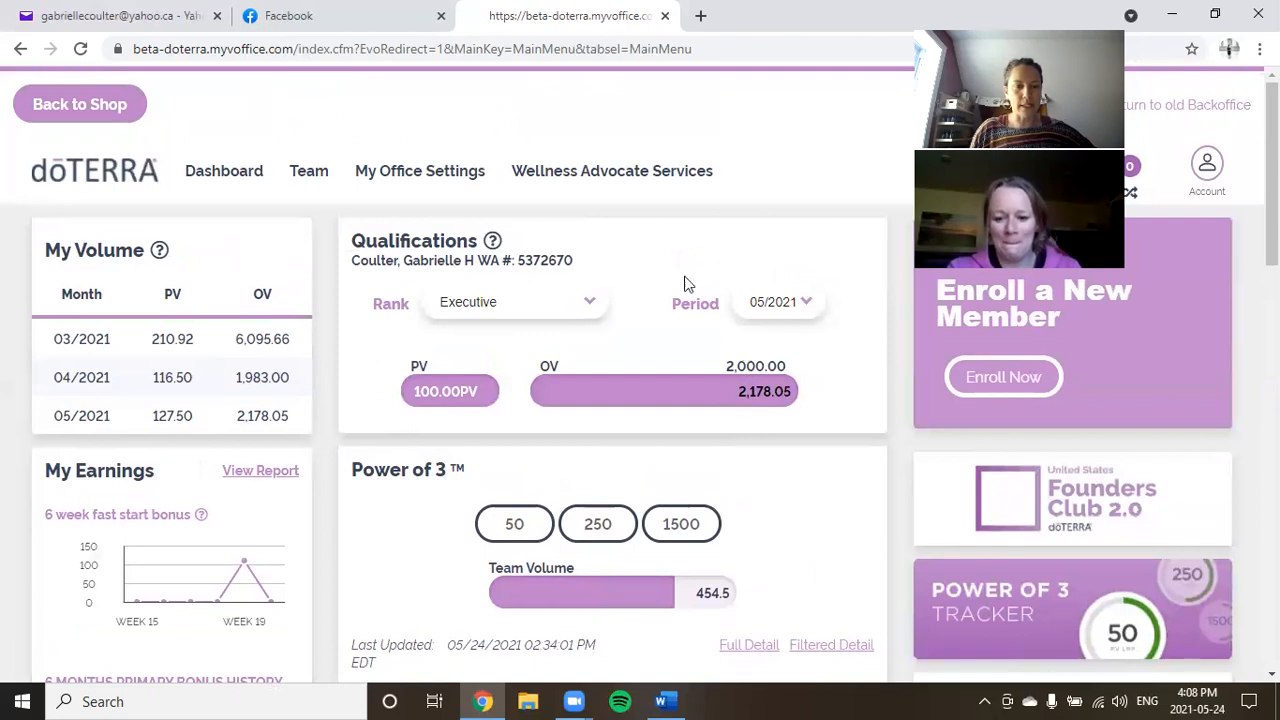
pyautogui.moveTo(298, 192)
pyautogui.moveTo(243, 177)
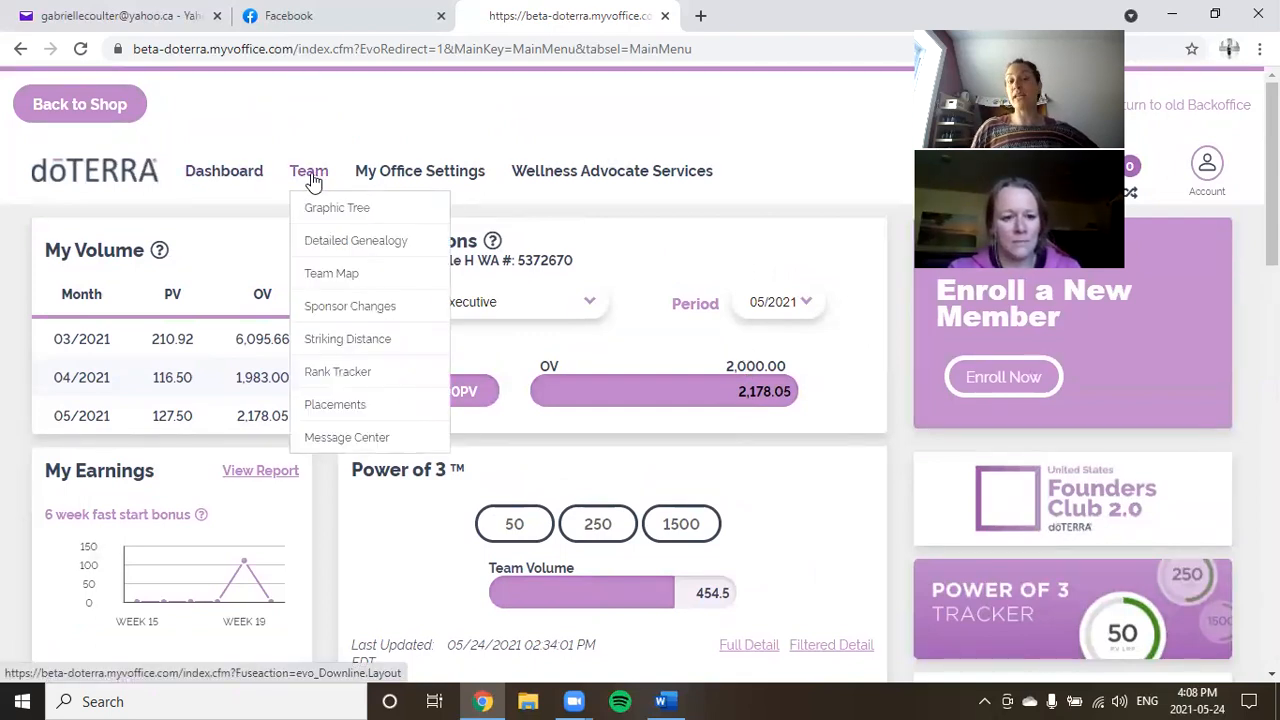
# Rebuild the Team Graphic Tree at 5 levels with Small node size.
pyautogui.click(325, 214)
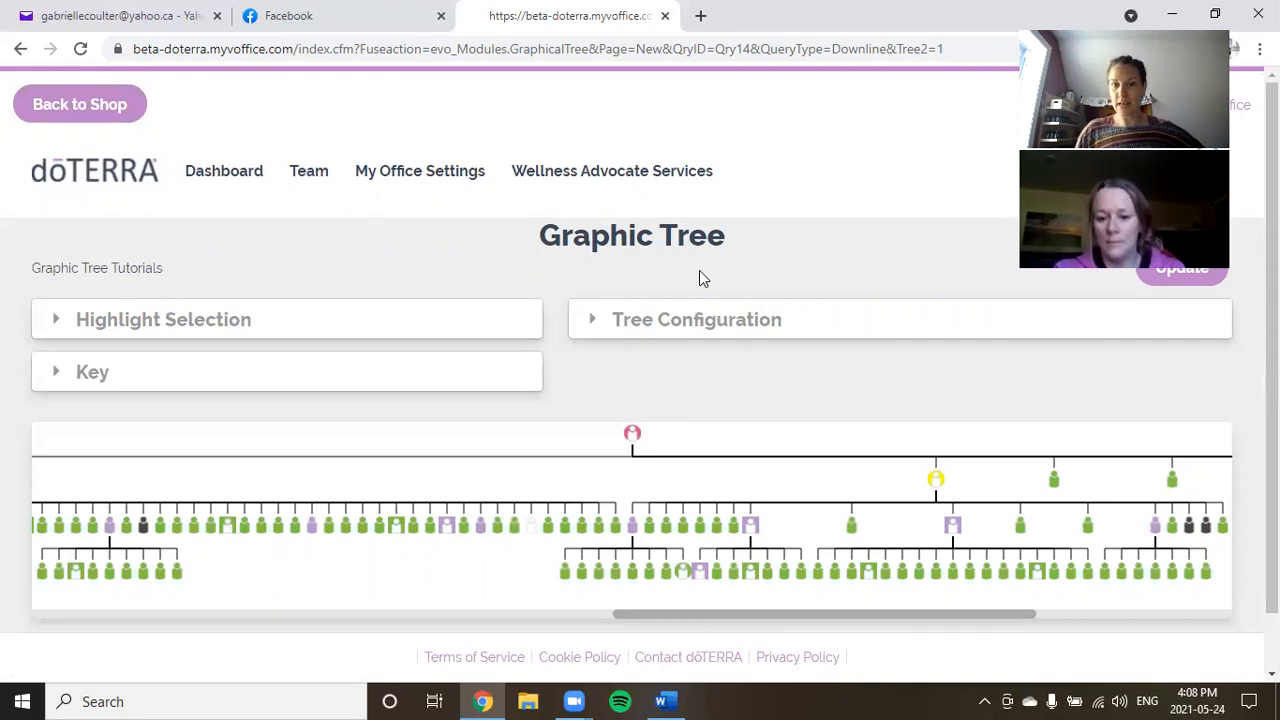
pyautogui.click(620, 322)
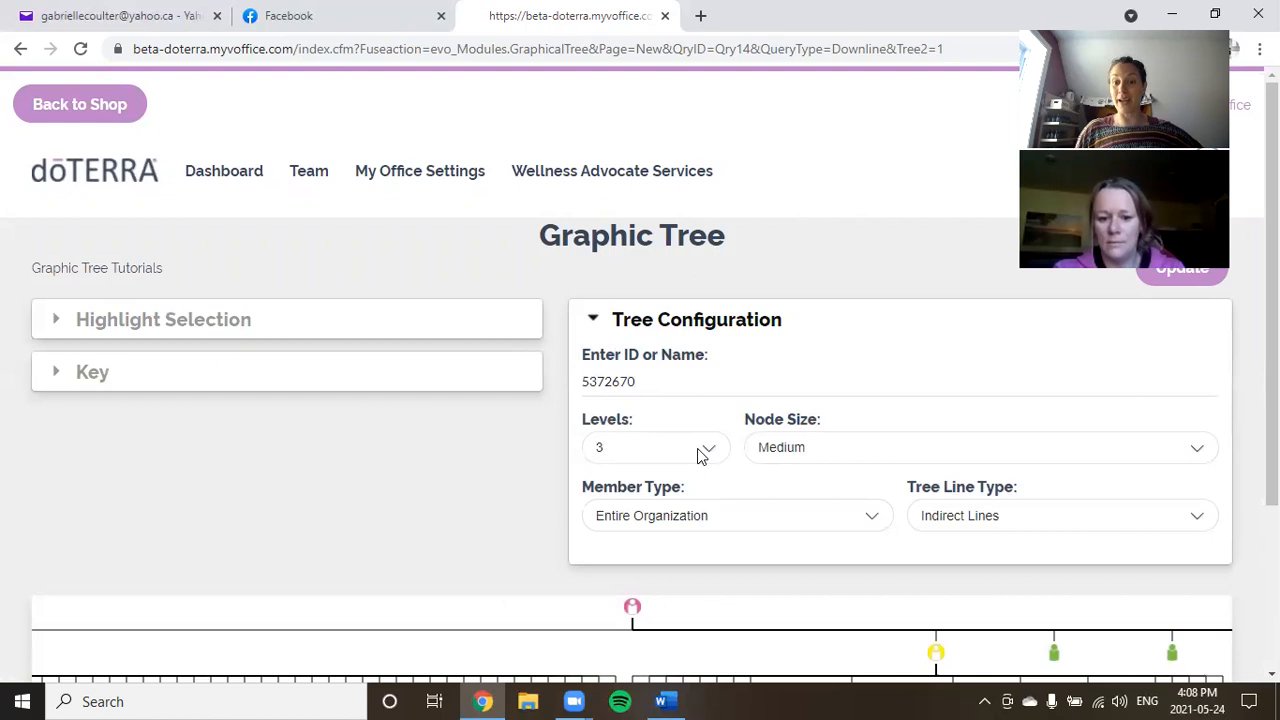
pyautogui.click(701, 451)
pyautogui.click(656, 547)
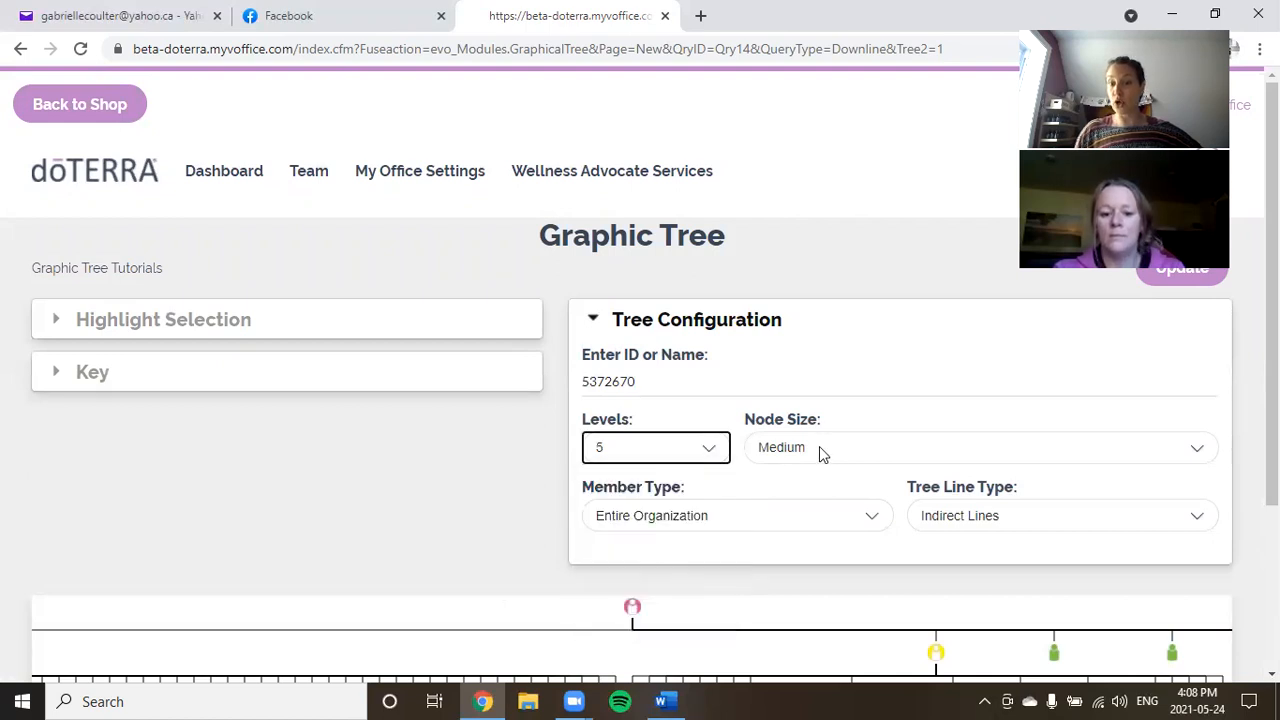
pyautogui.click(838, 447)
pyautogui.click(804, 513)
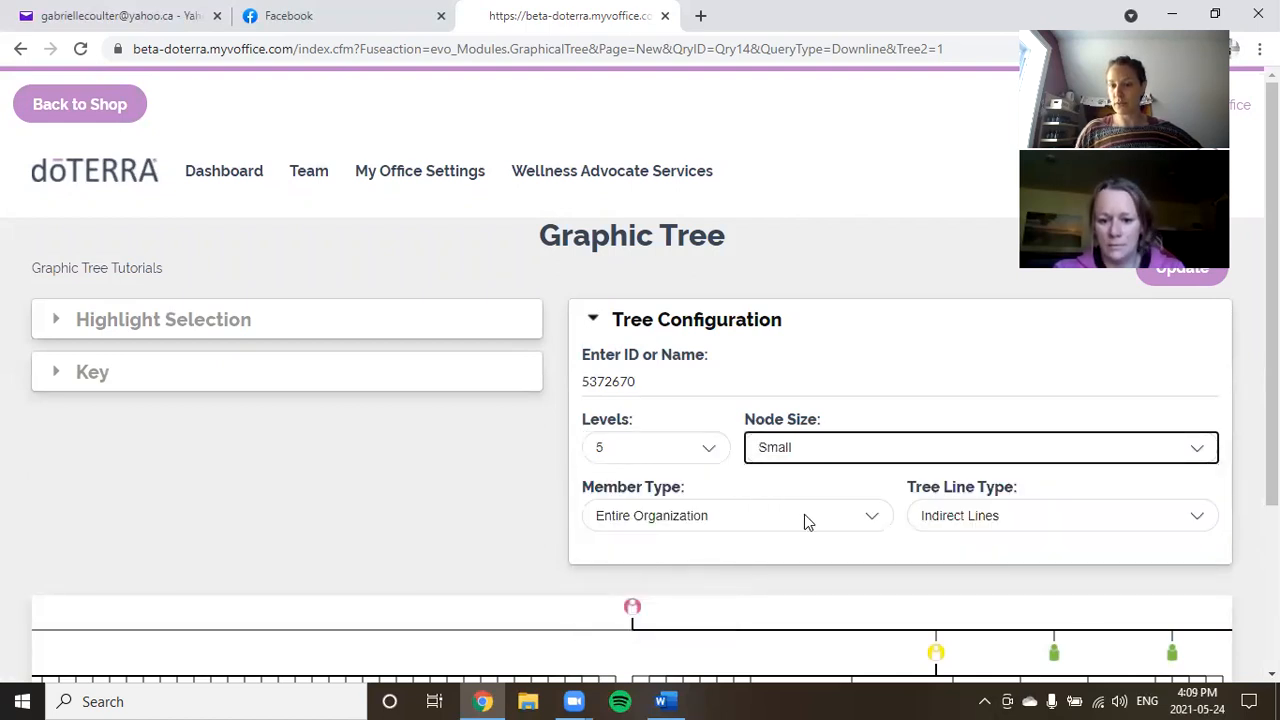
pyautogui.click(1174, 280)
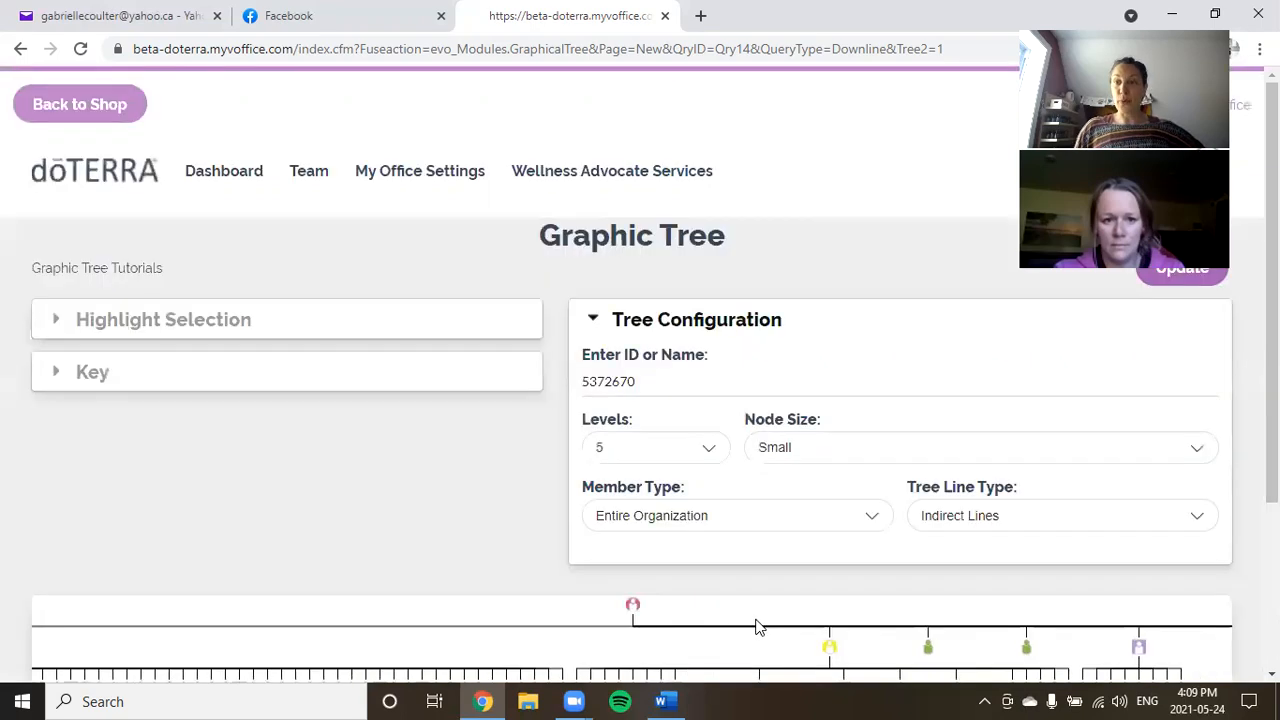
pyautogui.scroll(-2, 740, 556)
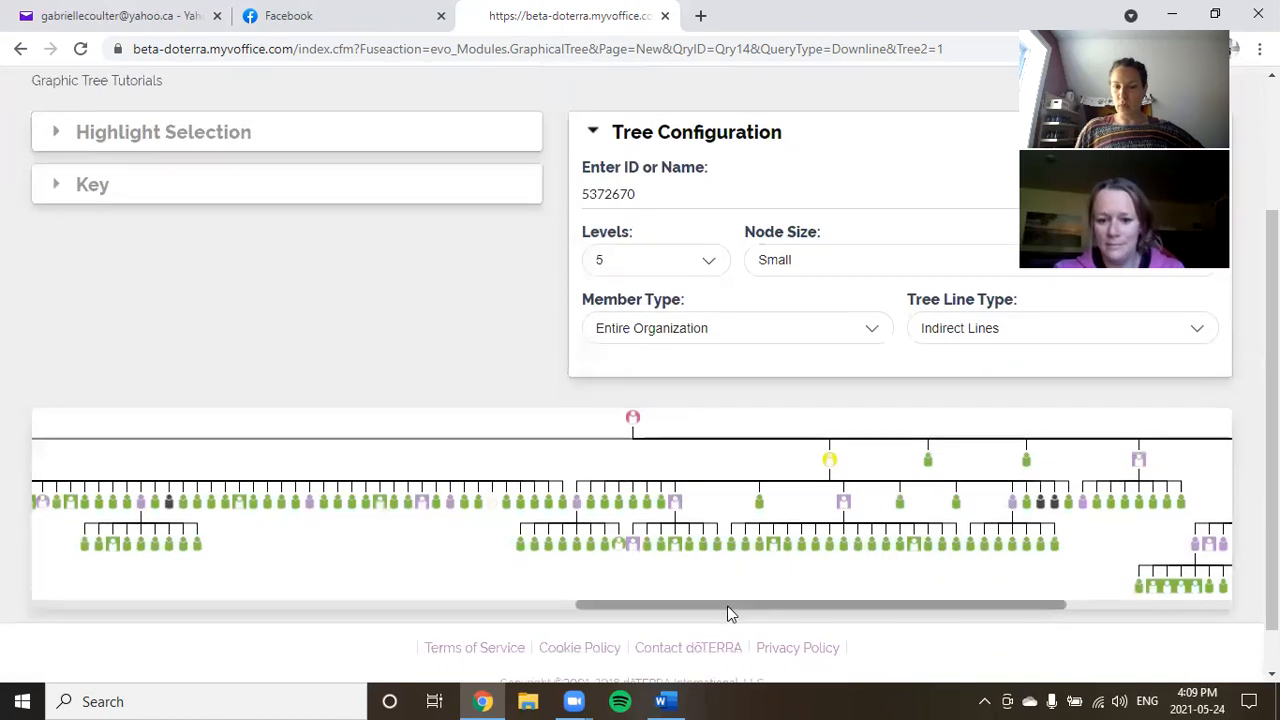
pyautogui.moveTo(726, 609); pyautogui.dragTo(402, 640)
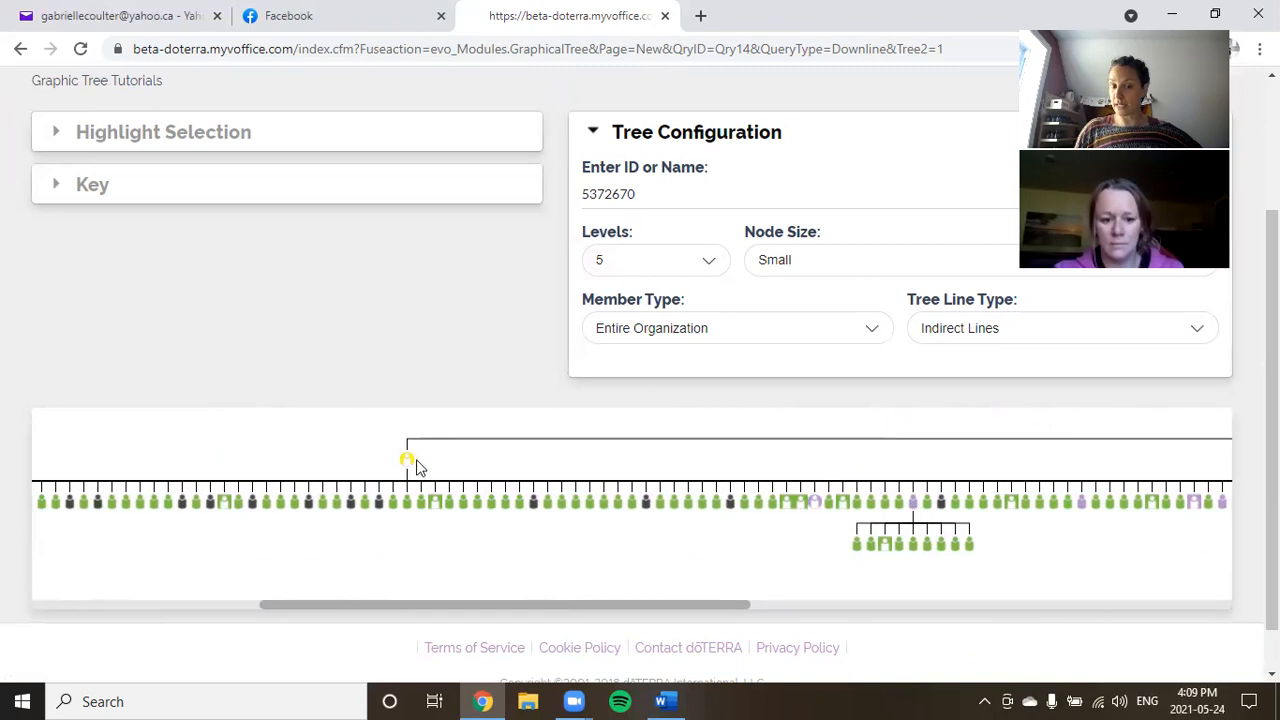
pyautogui.moveTo(407, 604); pyautogui.dragTo(763, 566)
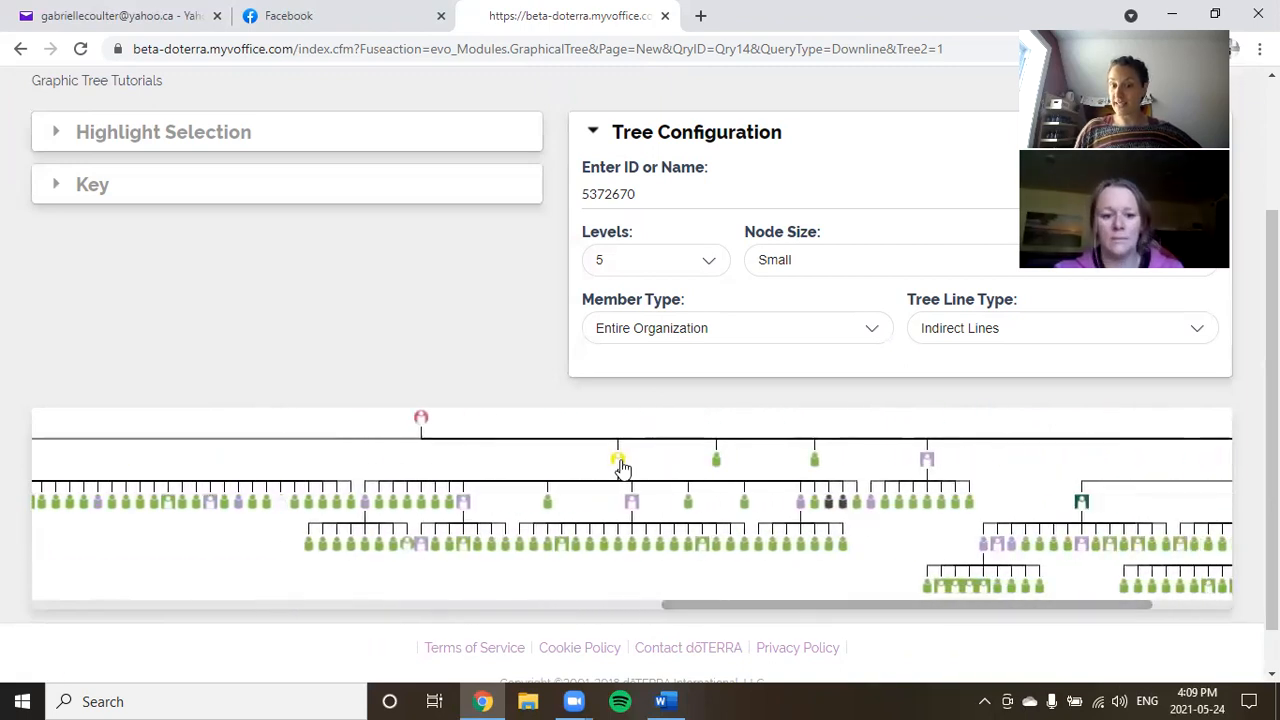
pyautogui.moveTo(620, 466)
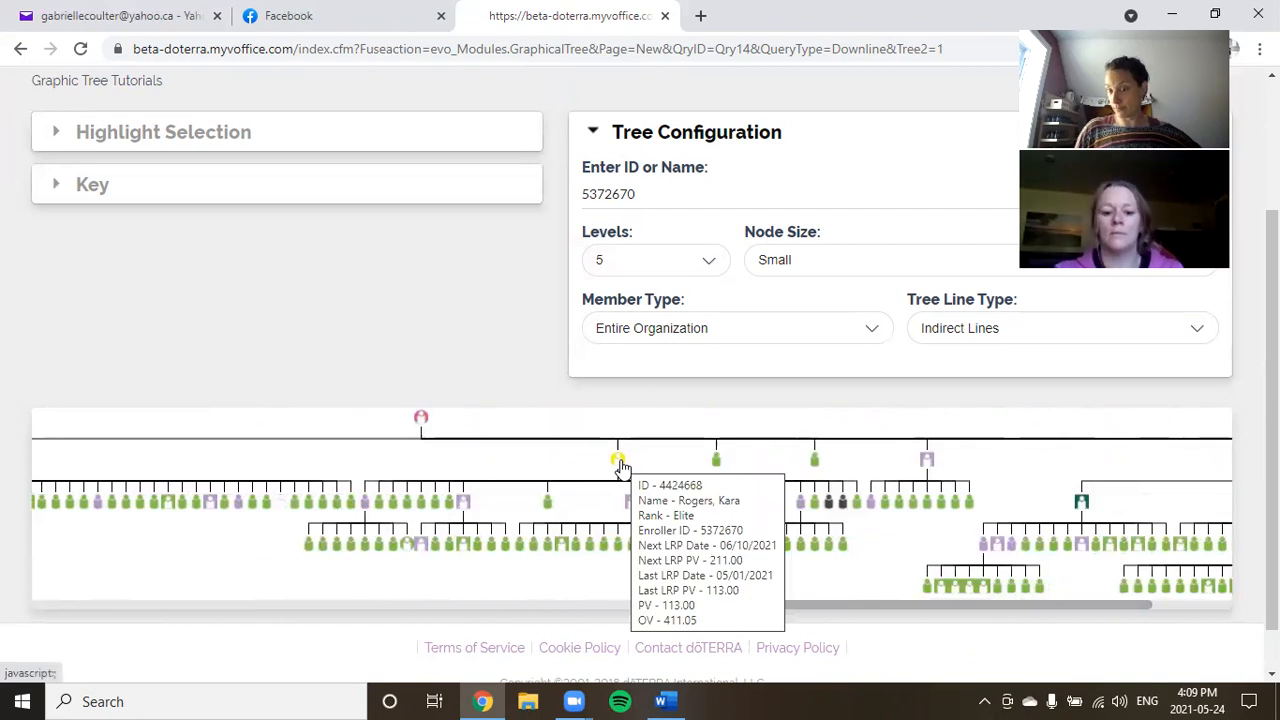
pyautogui.moveTo(874, 608); pyautogui.dragTo(1016, 608)
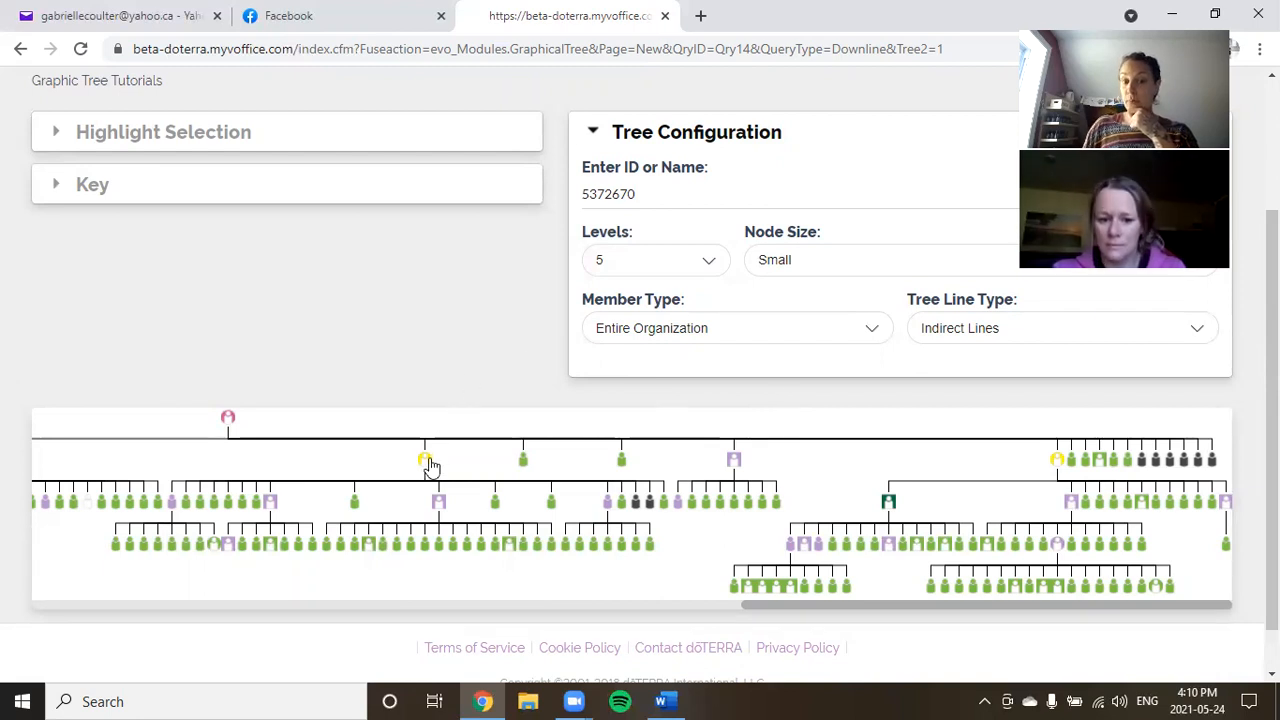
pyautogui.moveTo(425, 467)
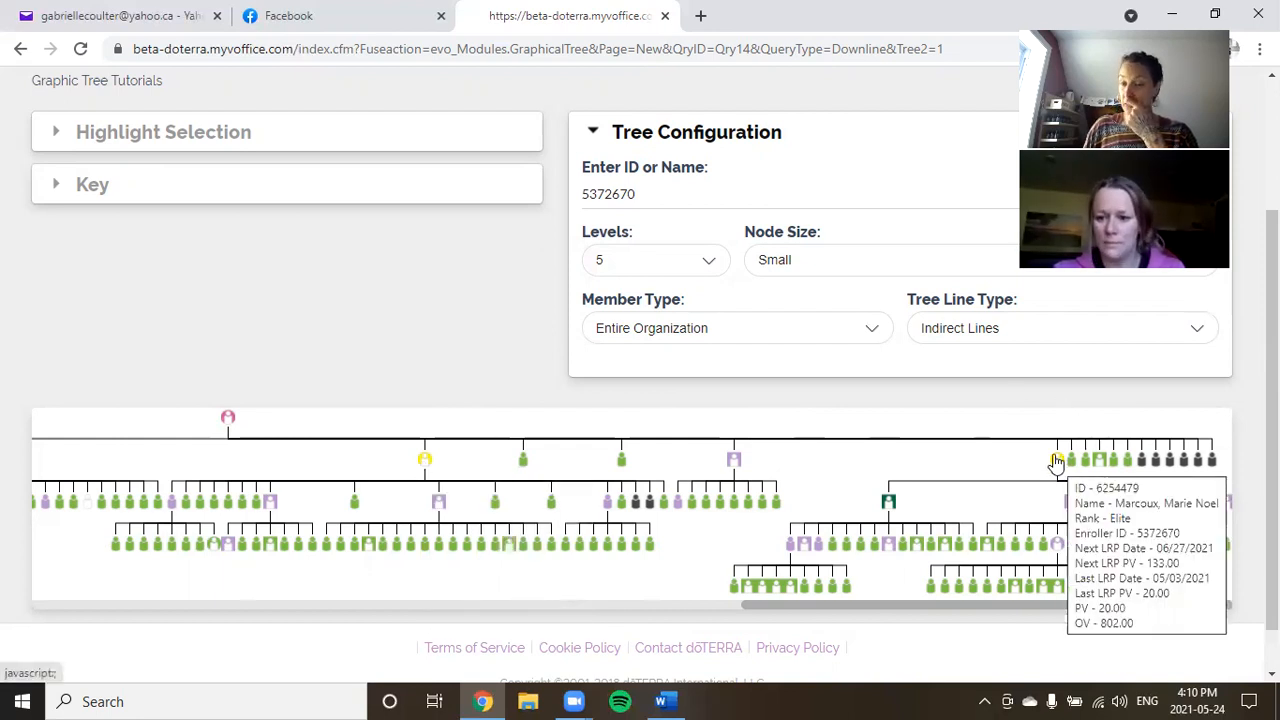
pyautogui.moveTo(1055, 465)
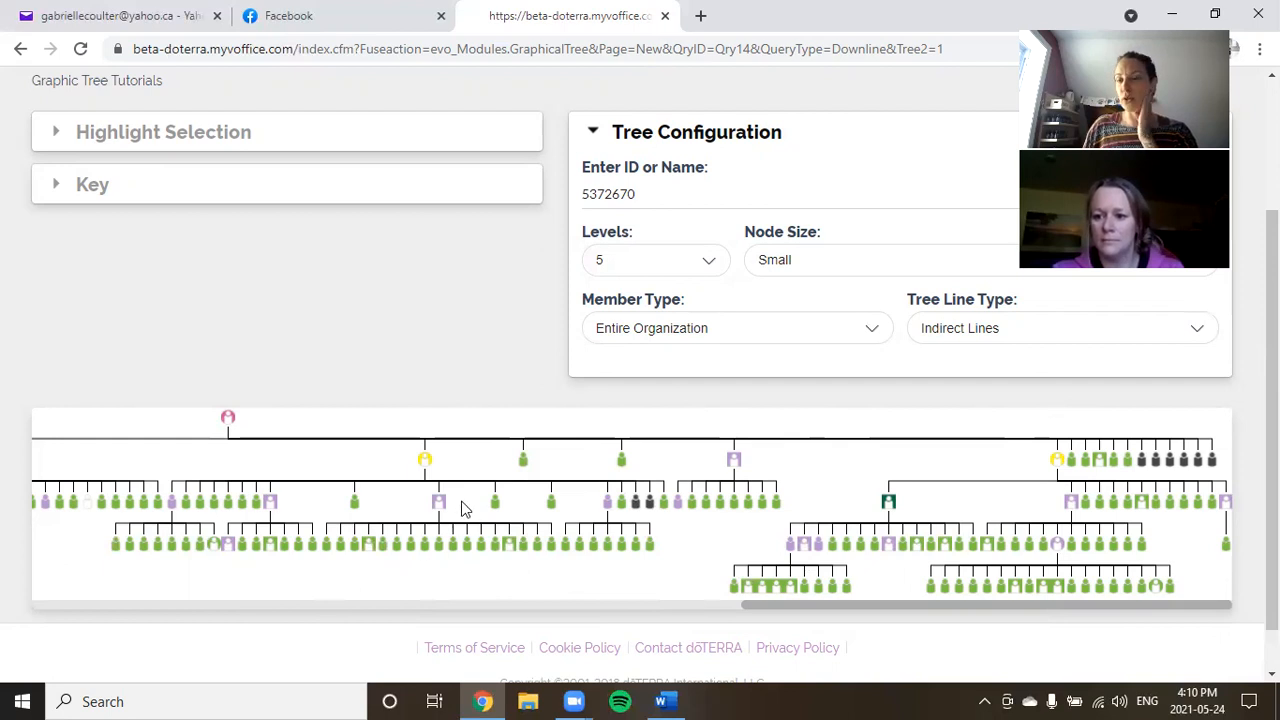
pyautogui.moveTo(450, 545)
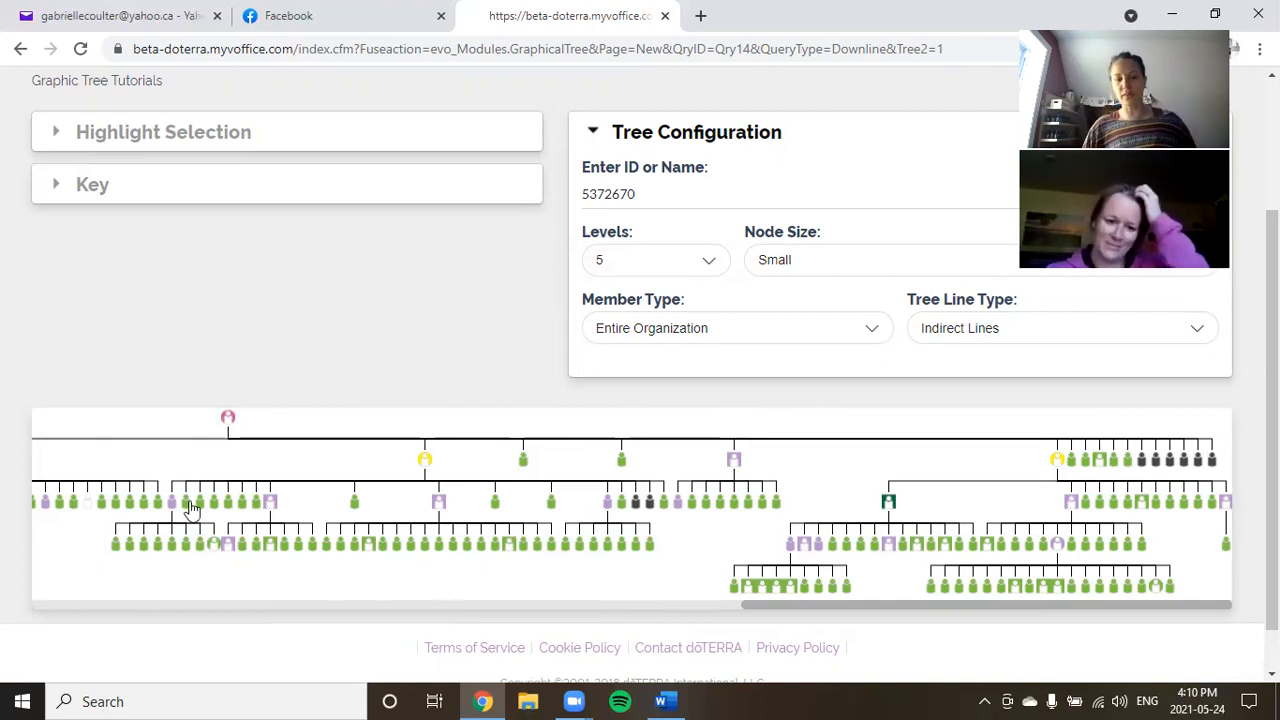
pyautogui.moveTo(250, 510)
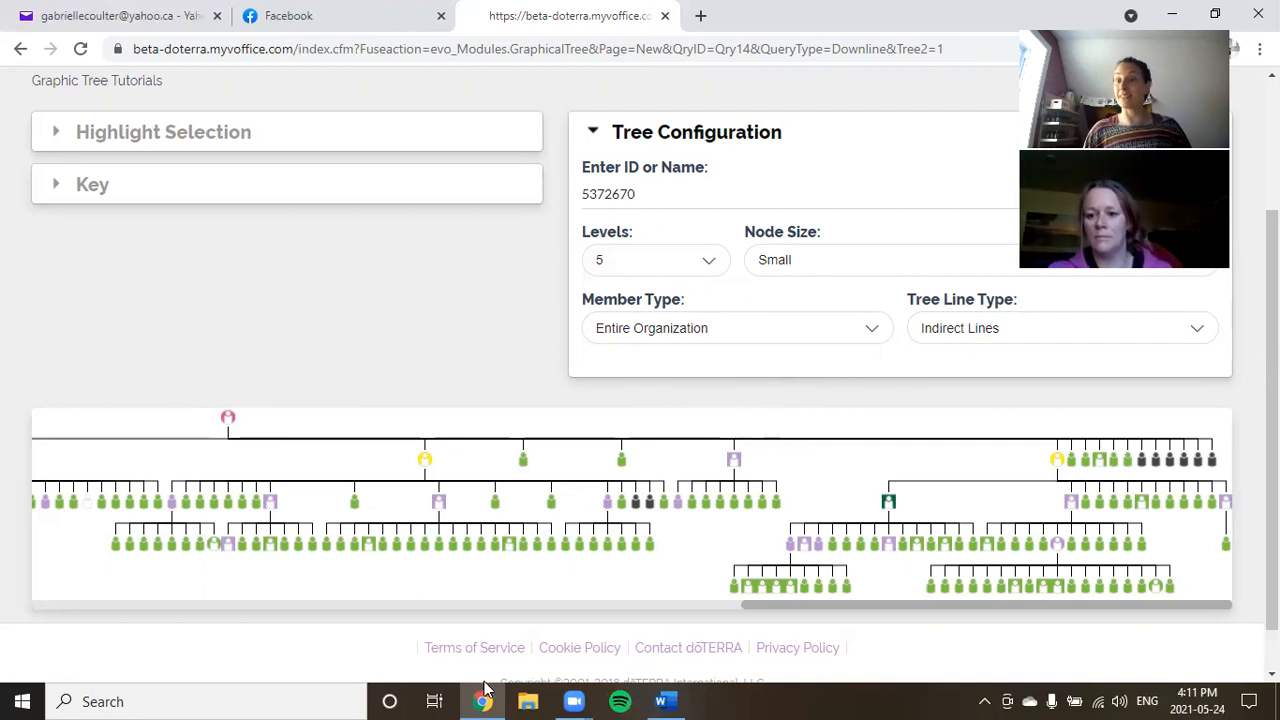
pyautogui.moveTo(492, 694)
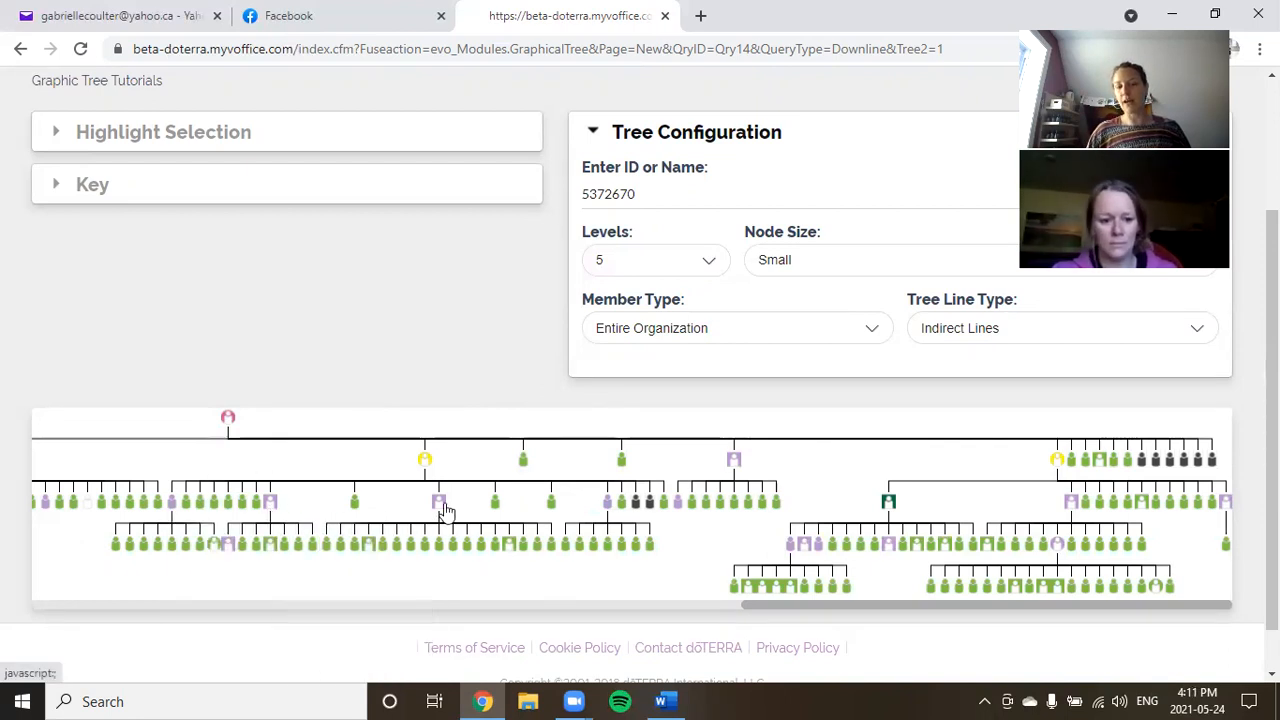
pyautogui.moveTo(445, 508)
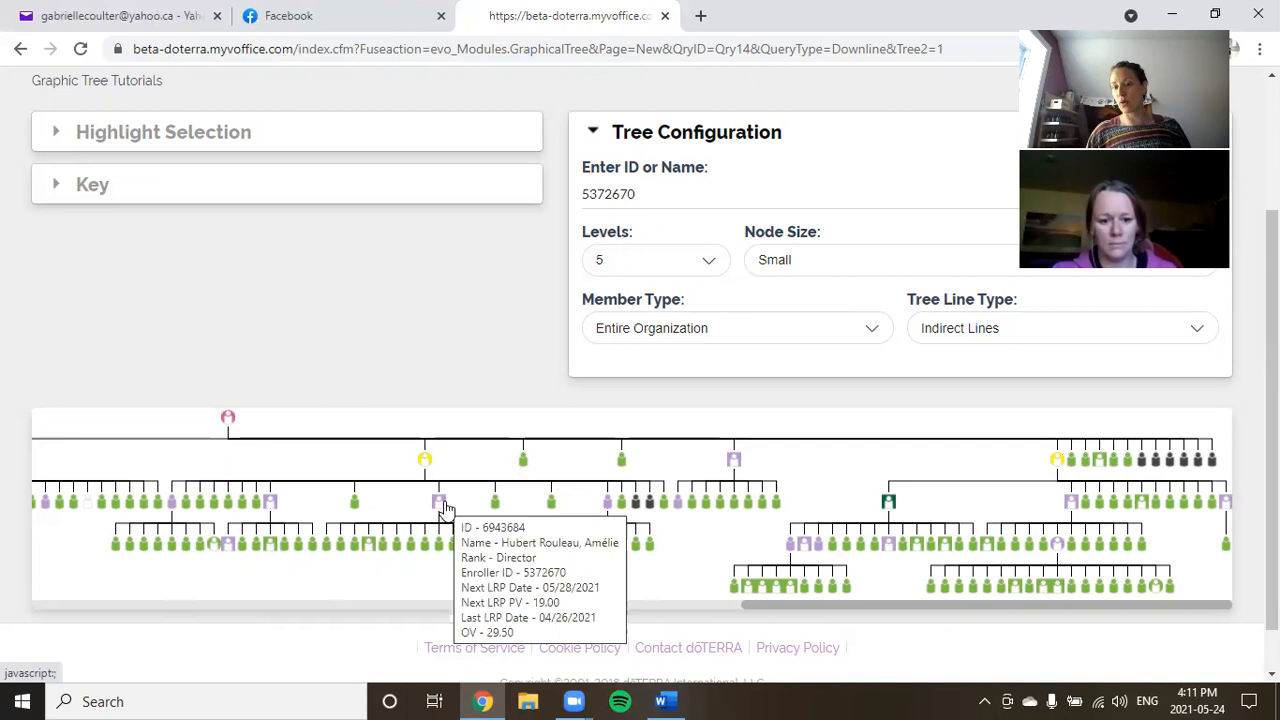
pyautogui.moveTo(612, 510)
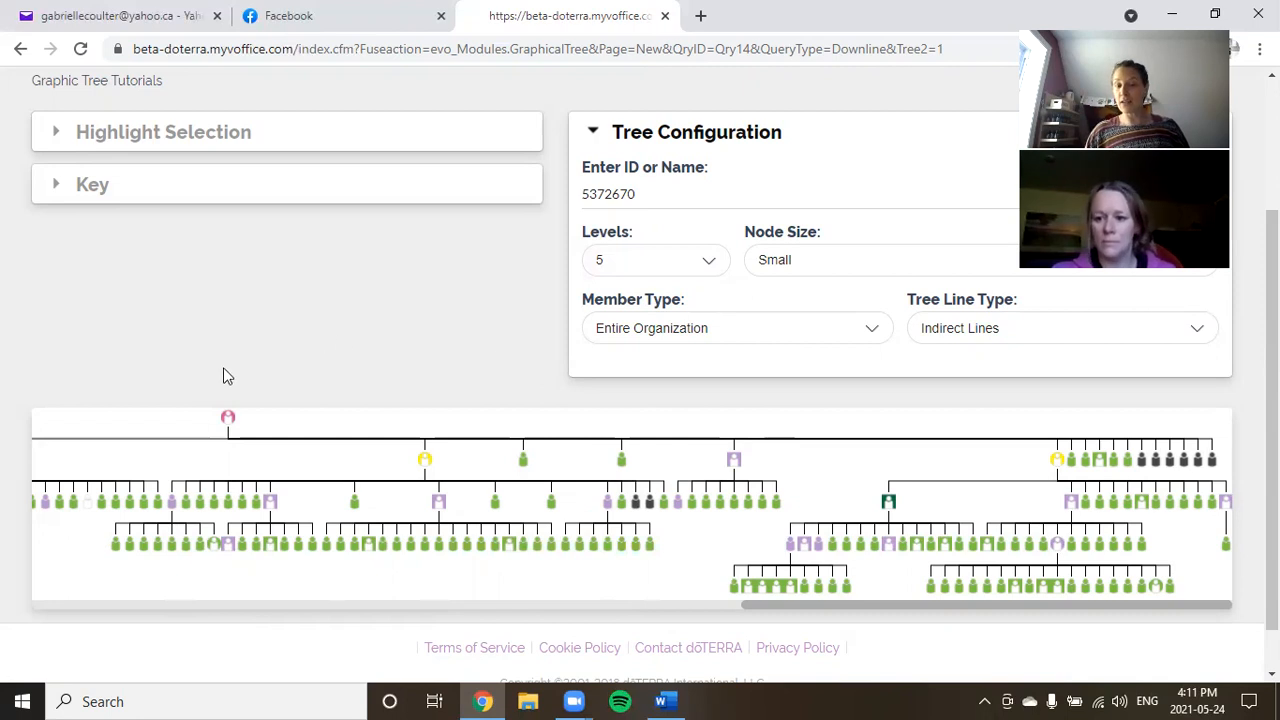
pyautogui.moveTo(172, 509)
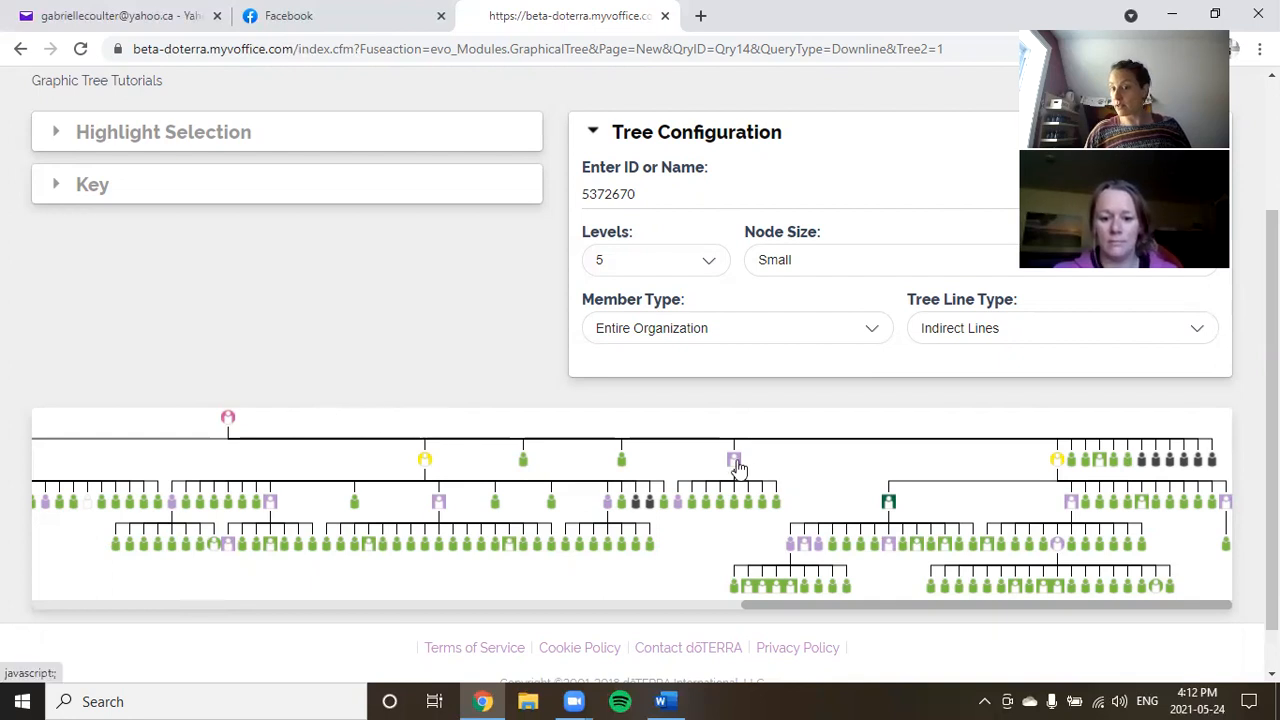
pyautogui.moveTo(736, 464)
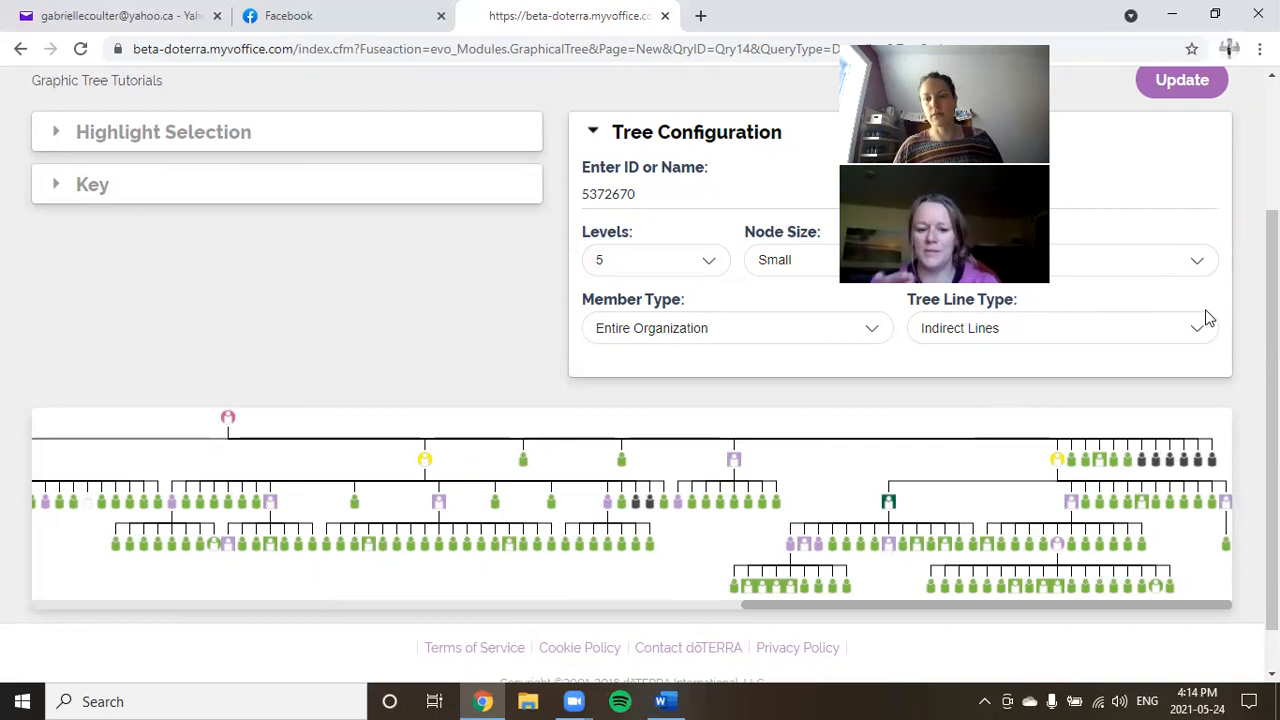
# Log out of the back office, returning to the doTERRA Canada home page.
pyautogui.scroll(3, 1194, 345)
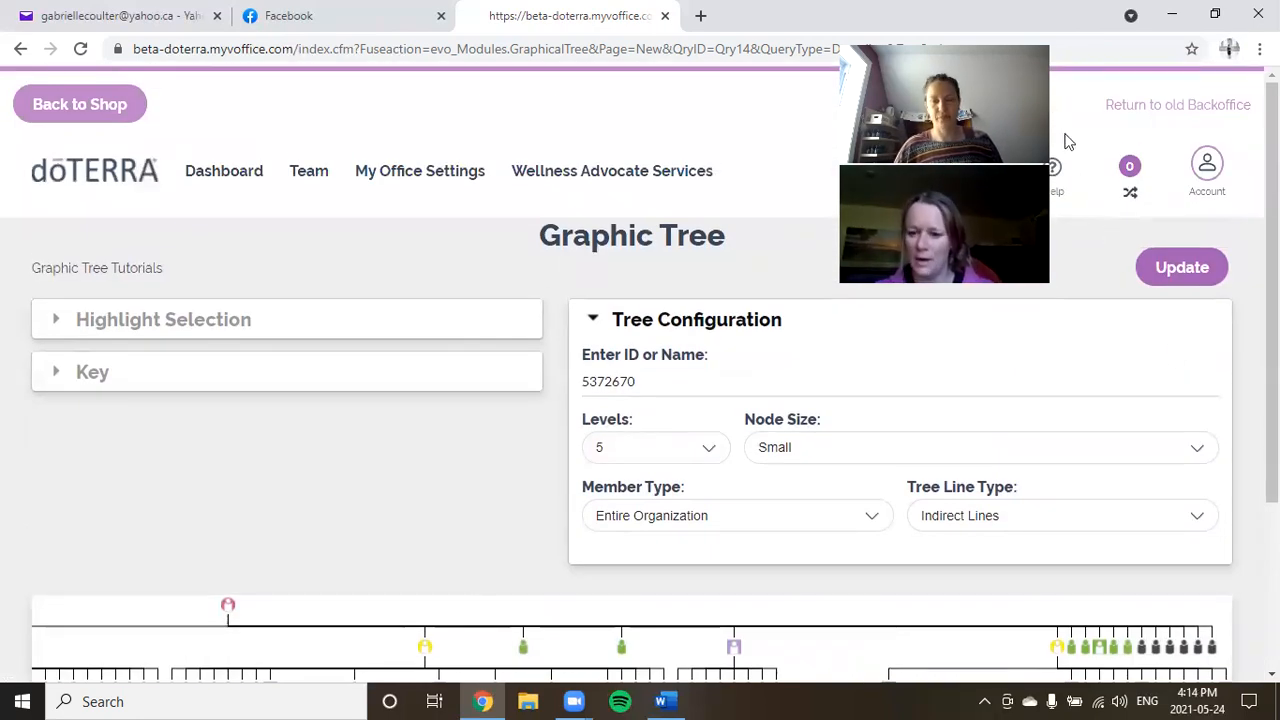
pyautogui.click(1207, 183)
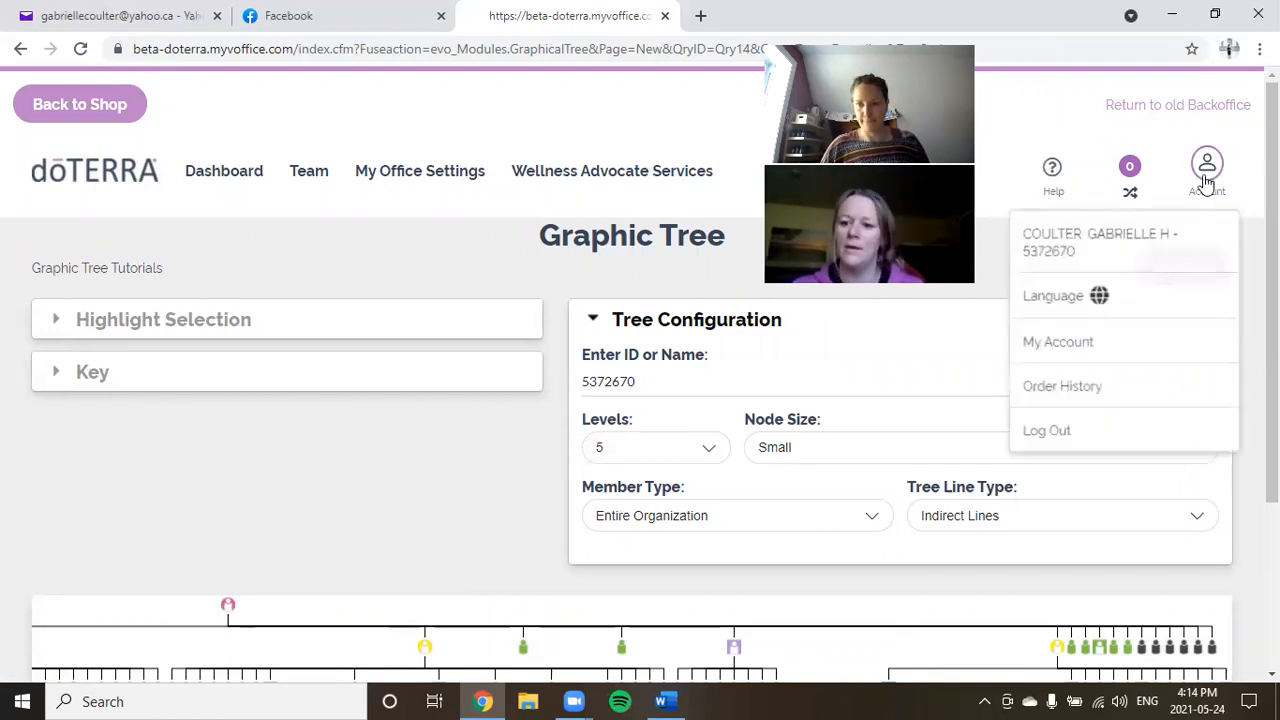
pyautogui.click(1065, 445)
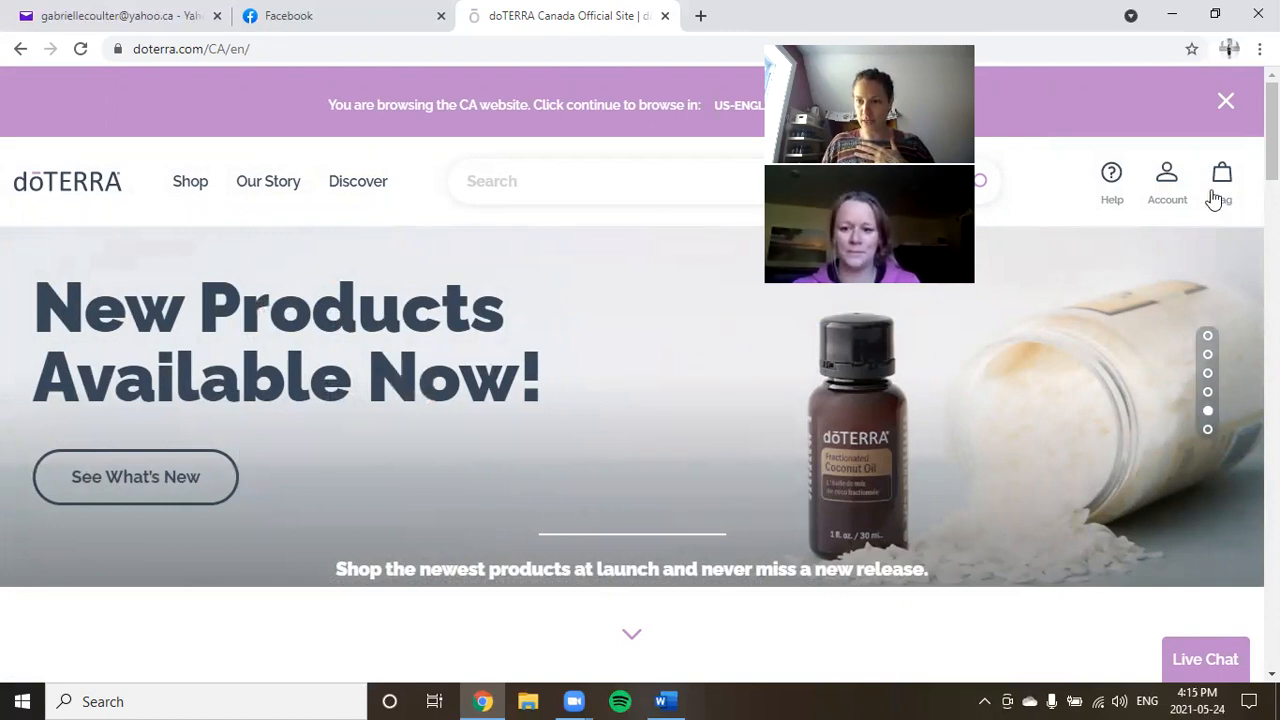
# On the sign-in page, replace the saved ID with another member's doTERRA ID and select the old password.
pyautogui.moveTo(1177, 199)
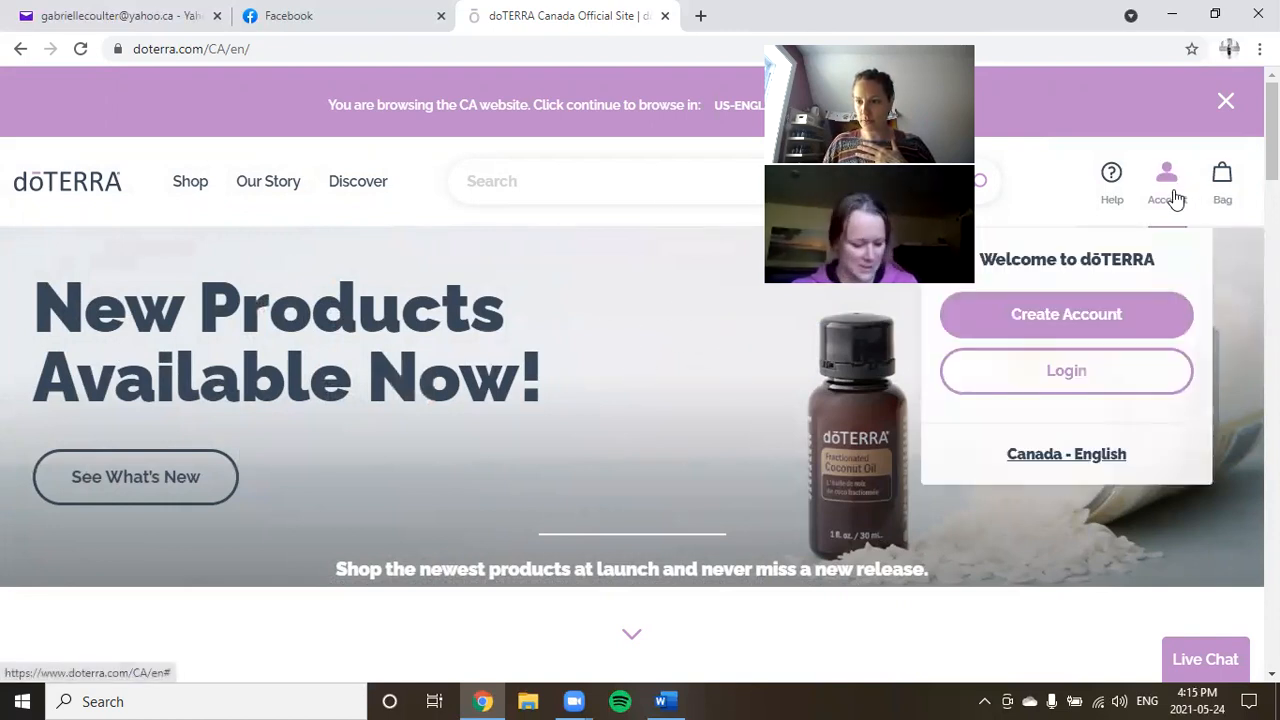
pyautogui.click(1077, 373)
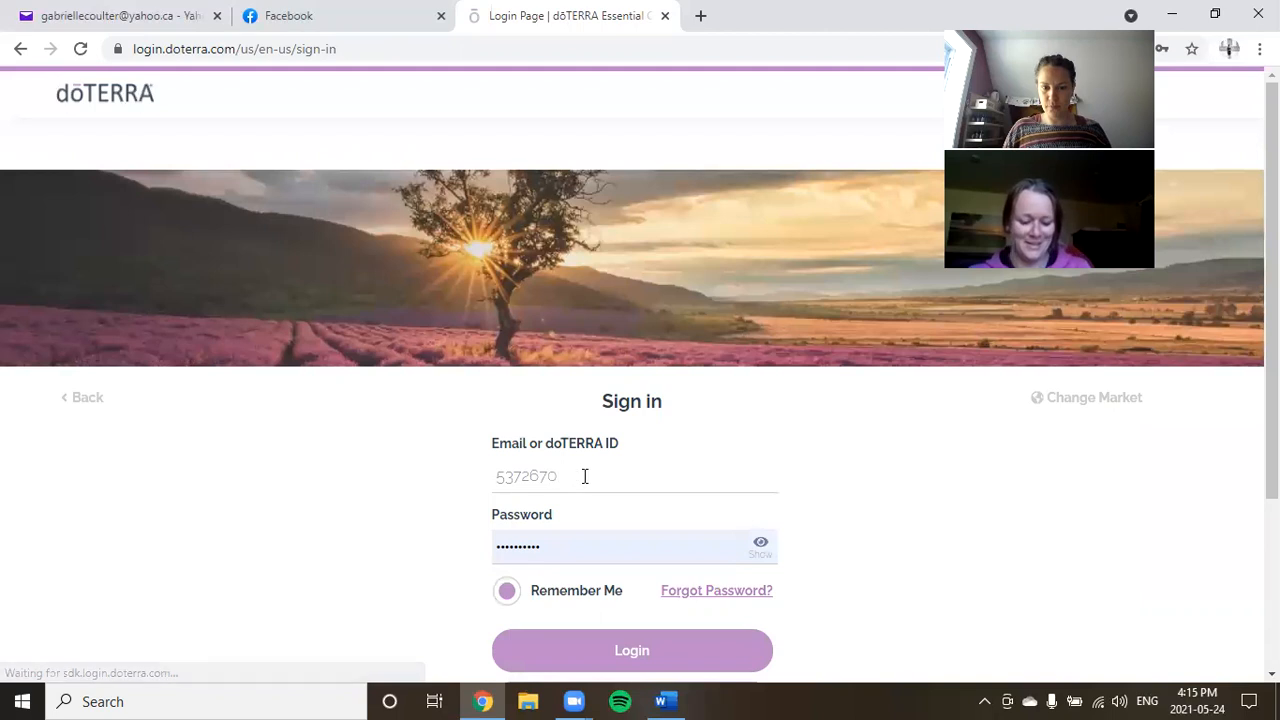
pyautogui.doubleClick(522, 478)
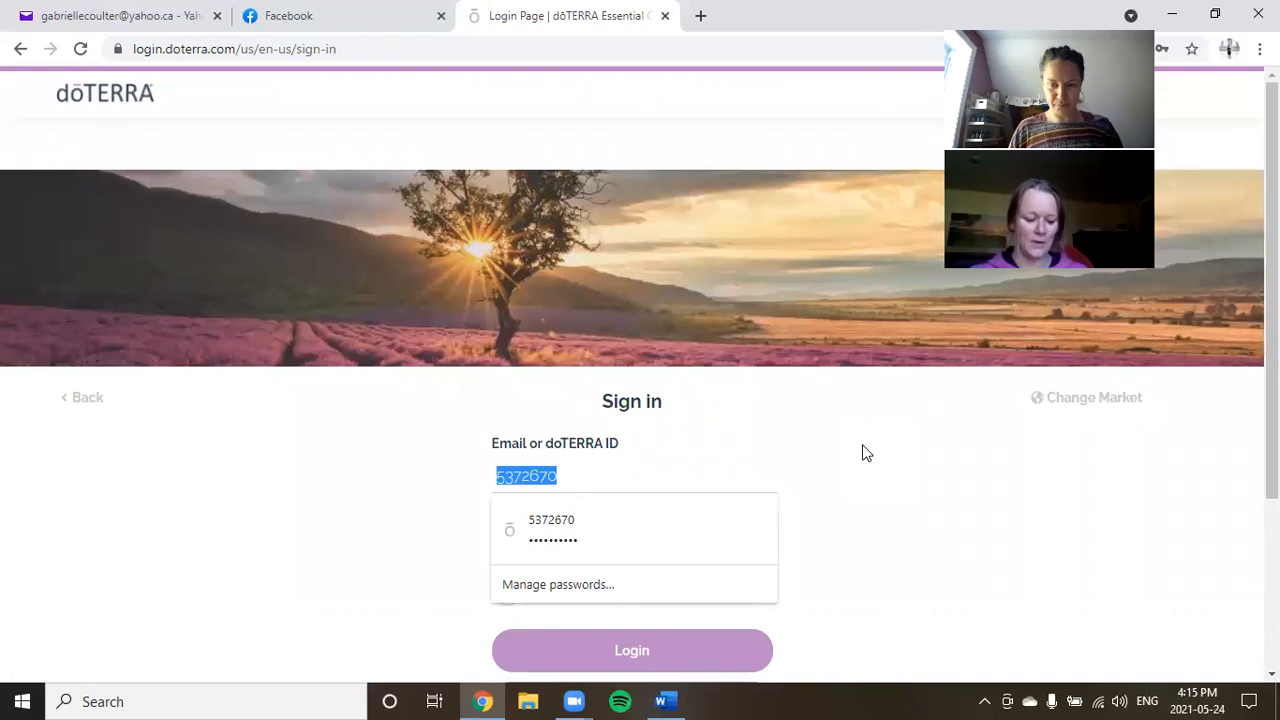
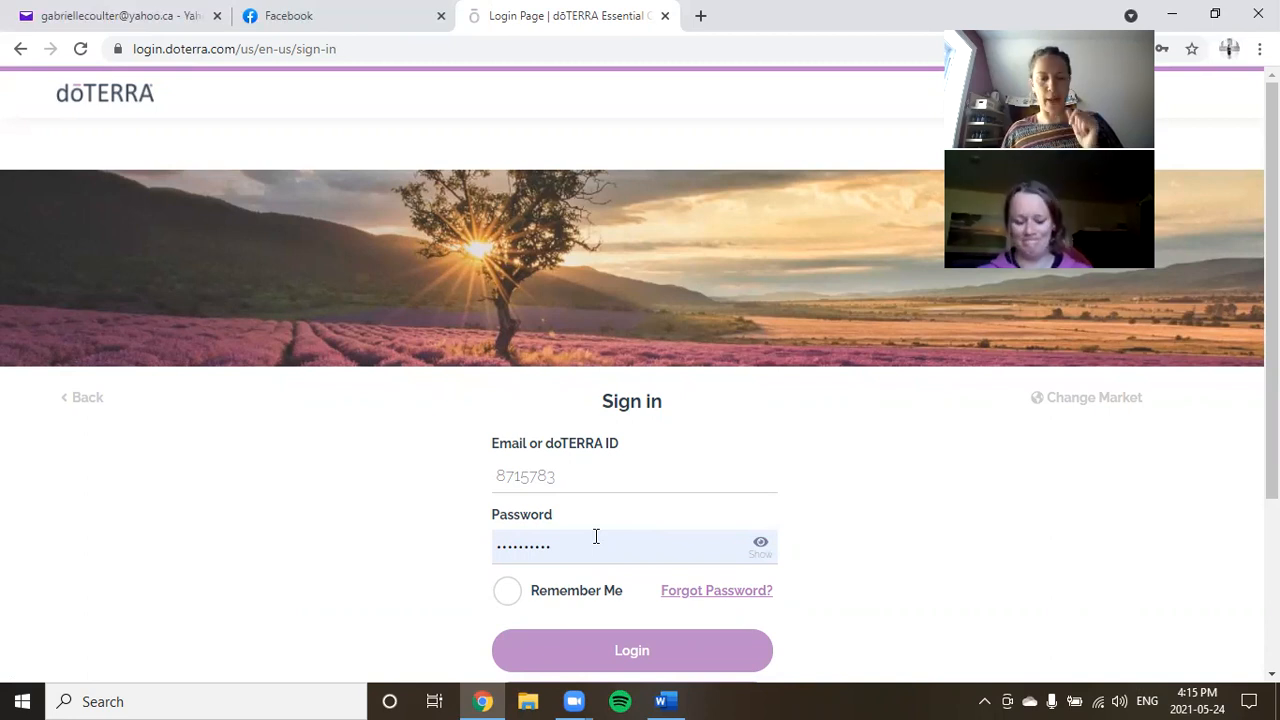
pyautogui.moveTo(596, 542); pyautogui.dragTo(468, 532)
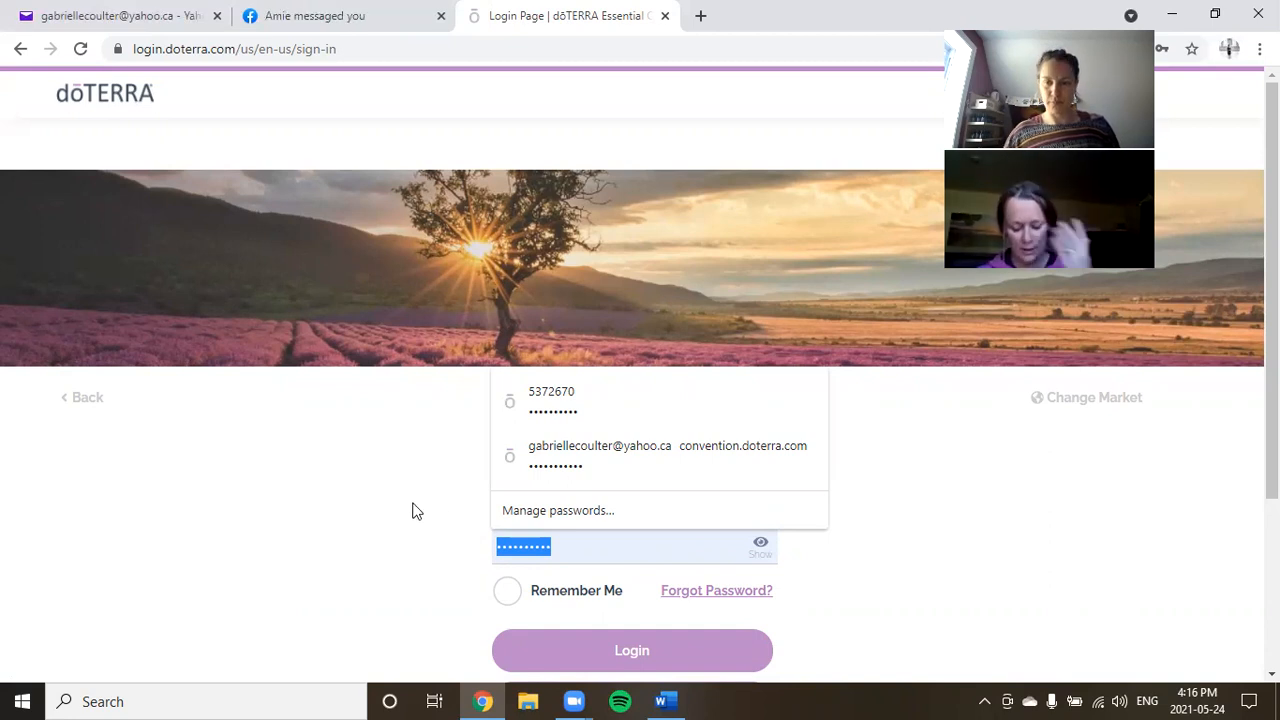
# Paste the first password from the Messenger chat into the sign-in form and submit it.
pyautogui.click(318, 15)
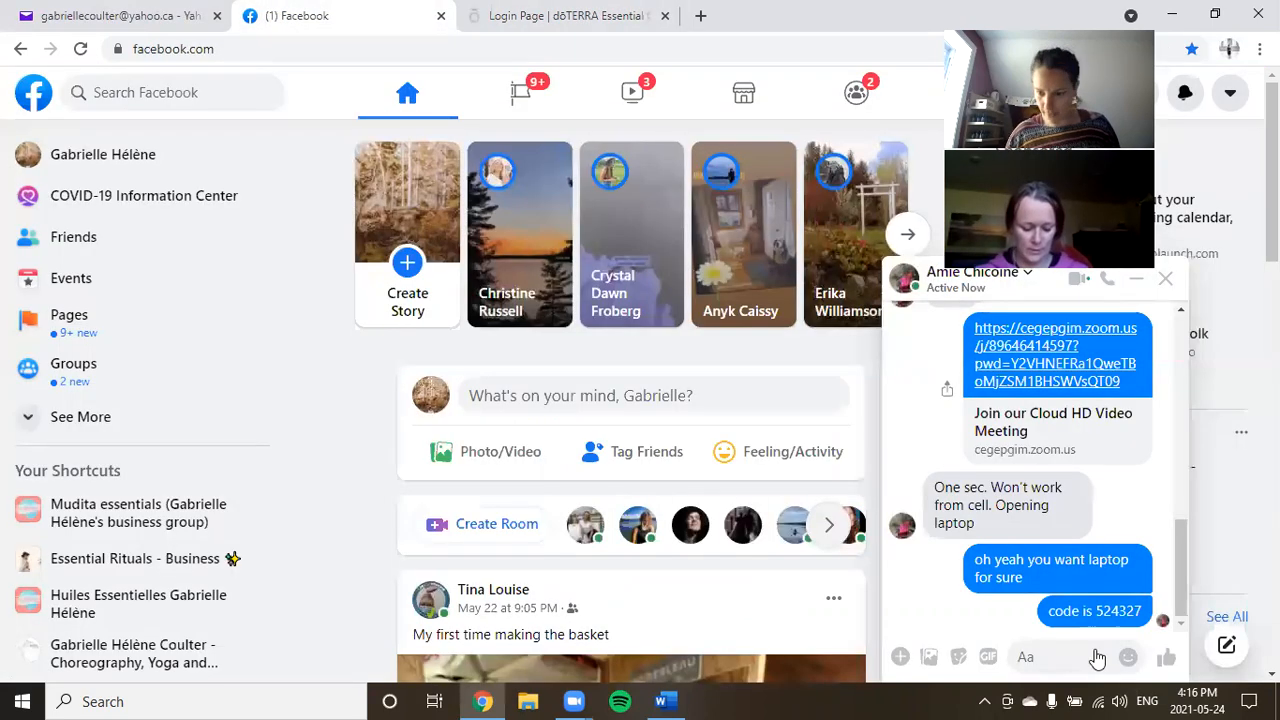
pyautogui.click(1103, 502)
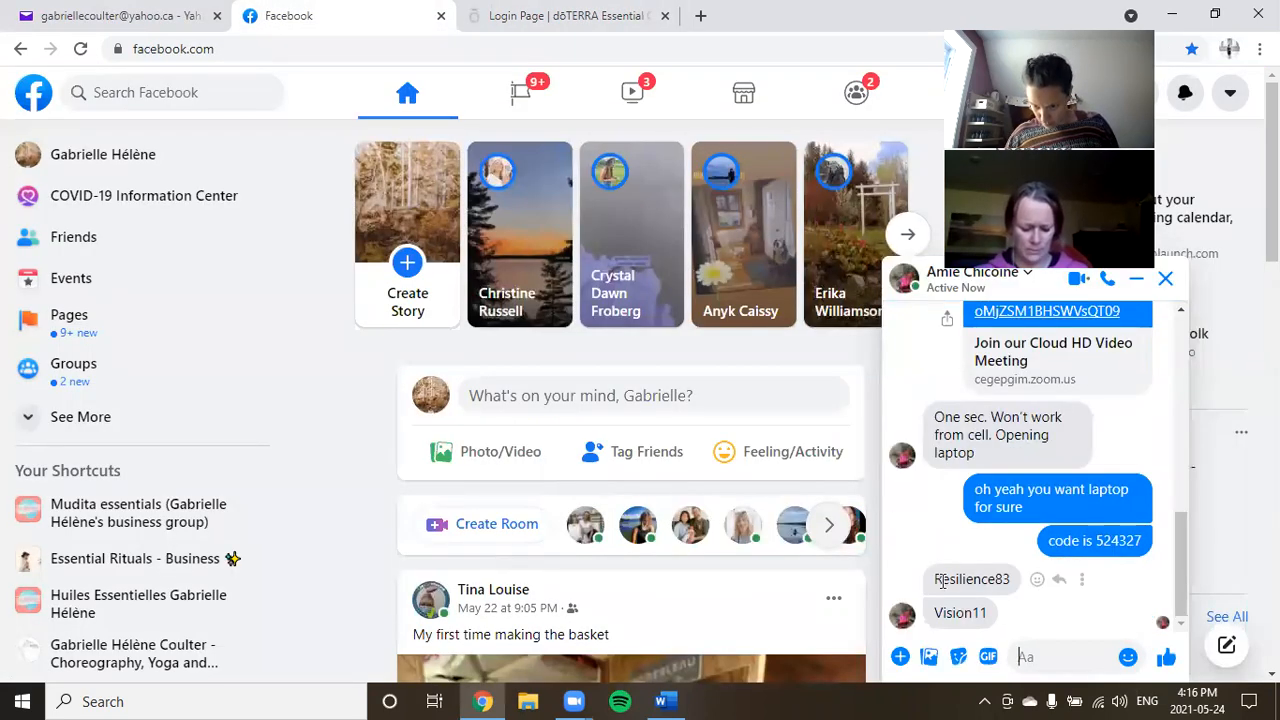
pyautogui.moveTo(937, 580); pyautogui.dragTo(1010, 583)
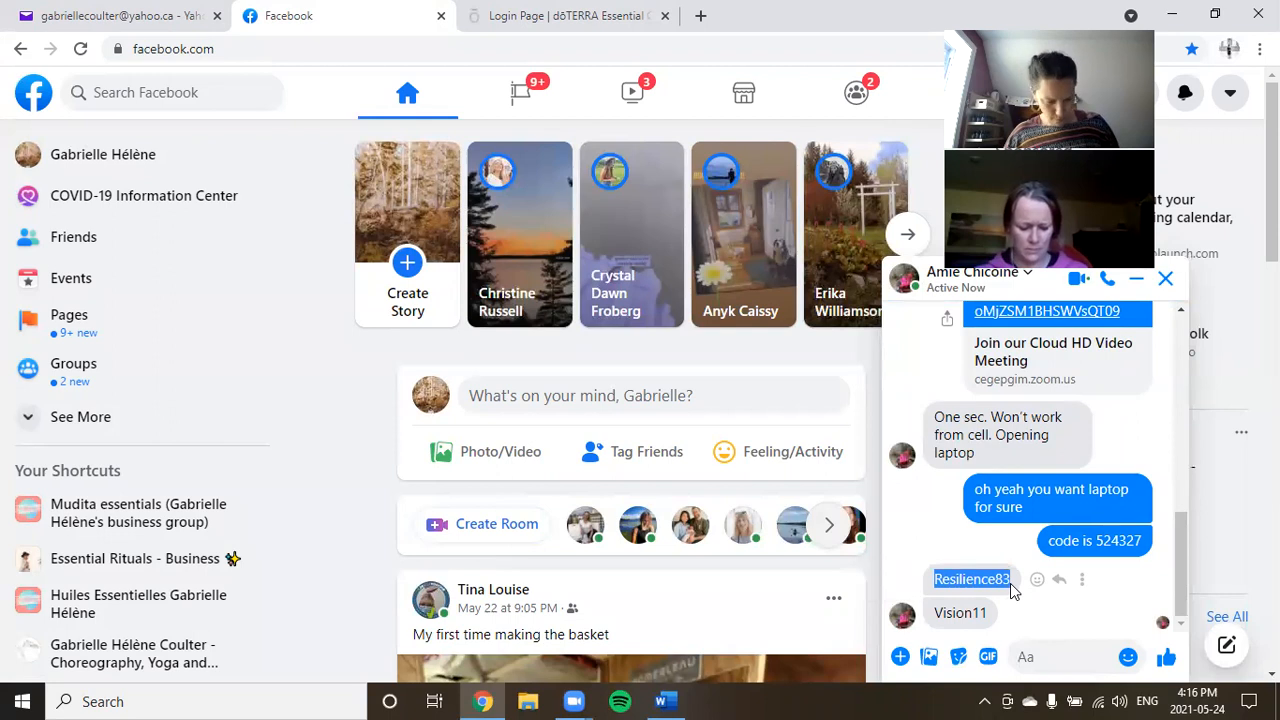
pyautogui.click(648, 18)
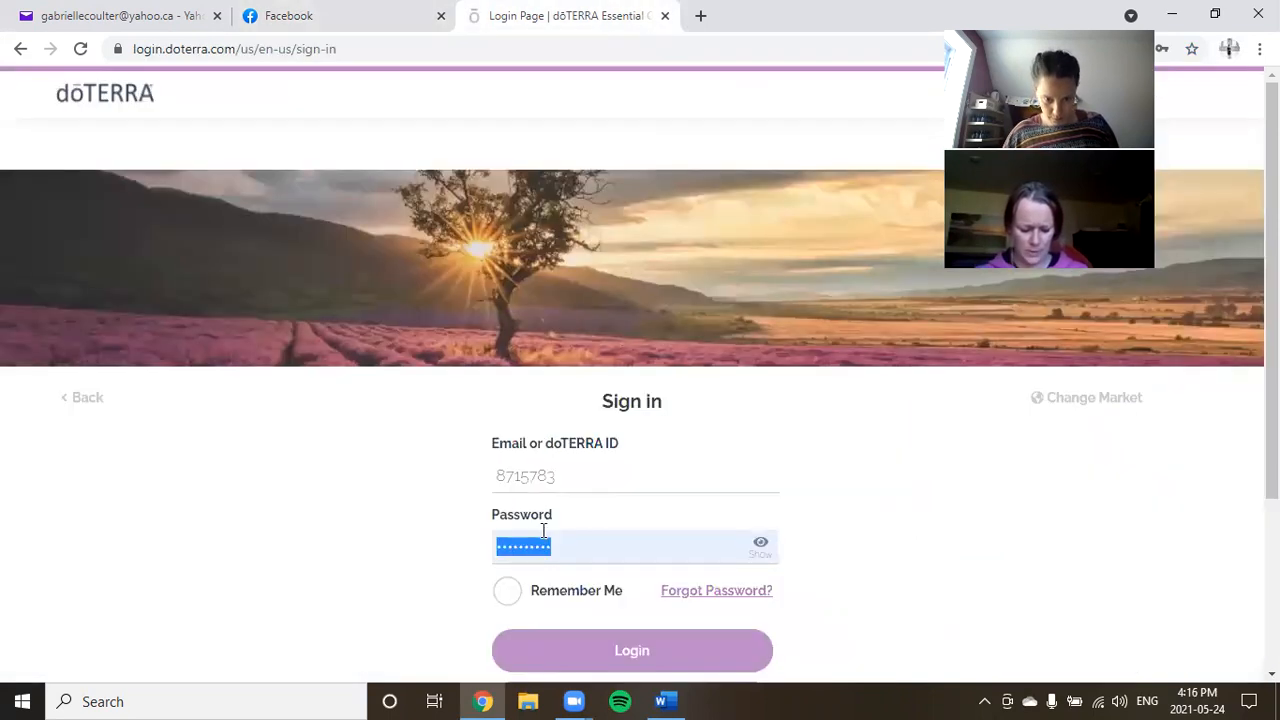
pyautogui.hotkey('ctrl', 'v')
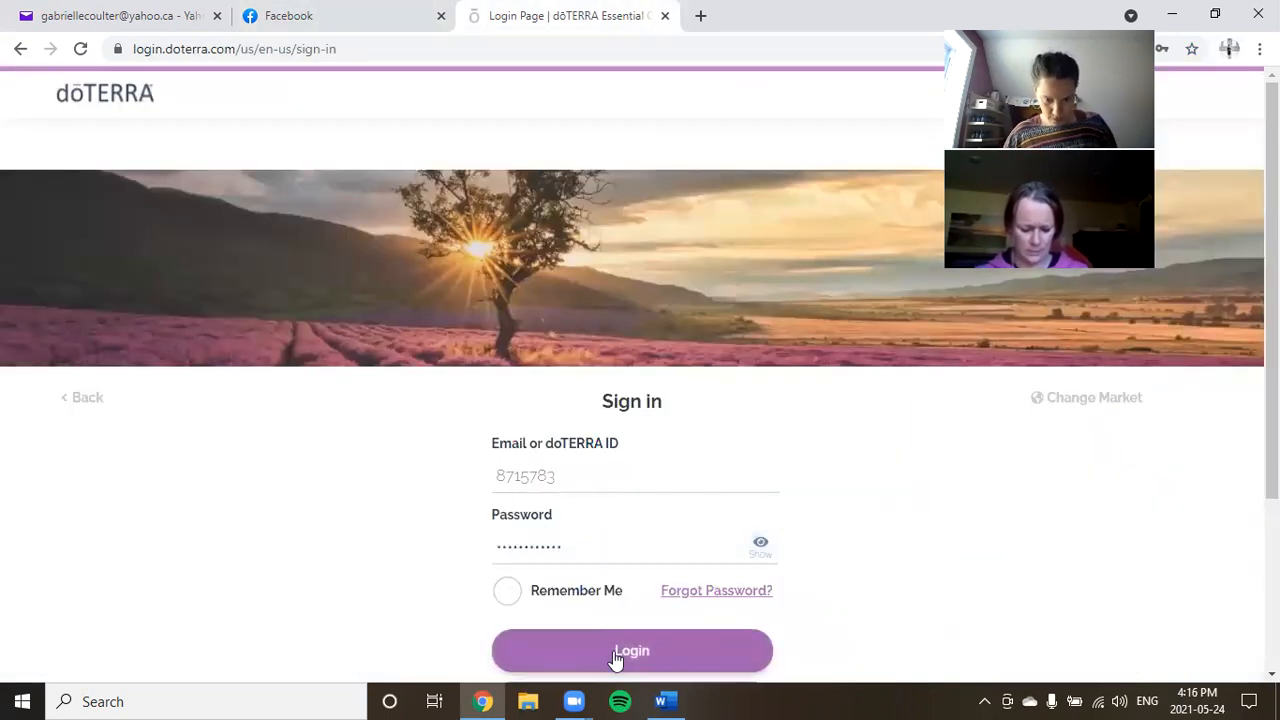
pyautogui.click(616, 658)
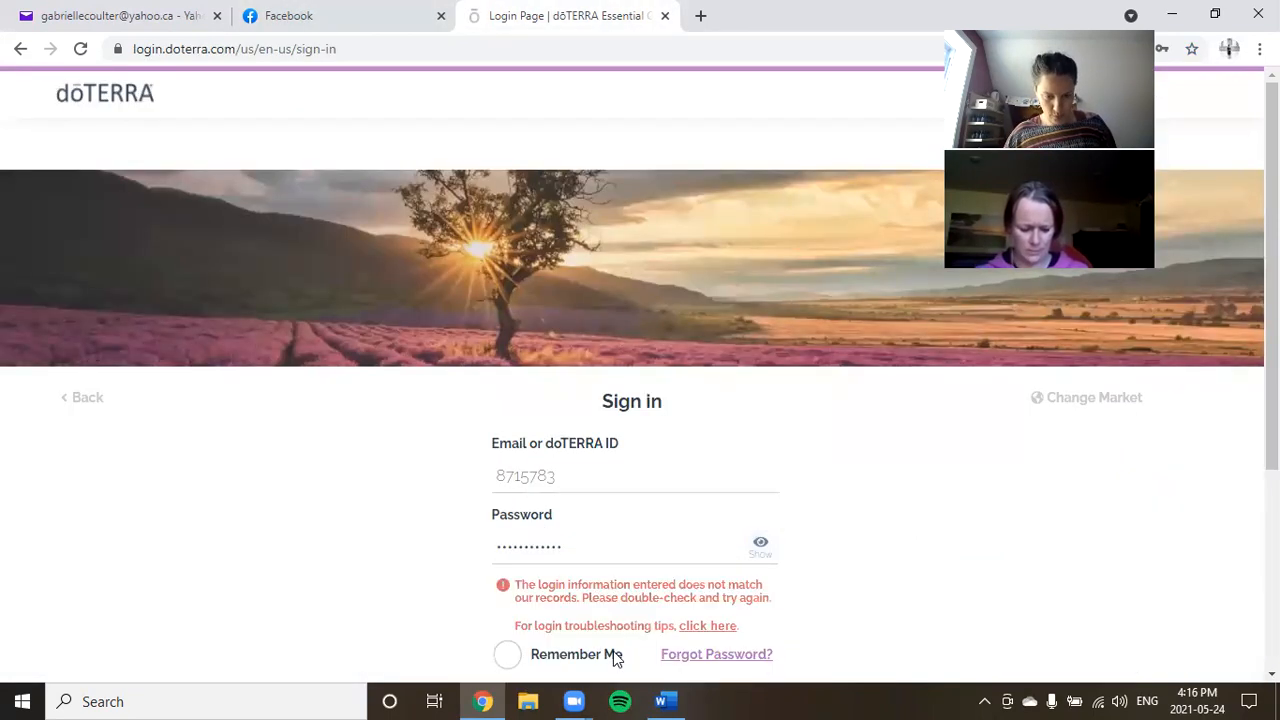
# Retry sign-in with the chat's second password and decline saving it in the browser.
pyautogui.click(331, 17)
pyautogui.moveTo(940, 613); pyautogui.dragTo(988, 614)
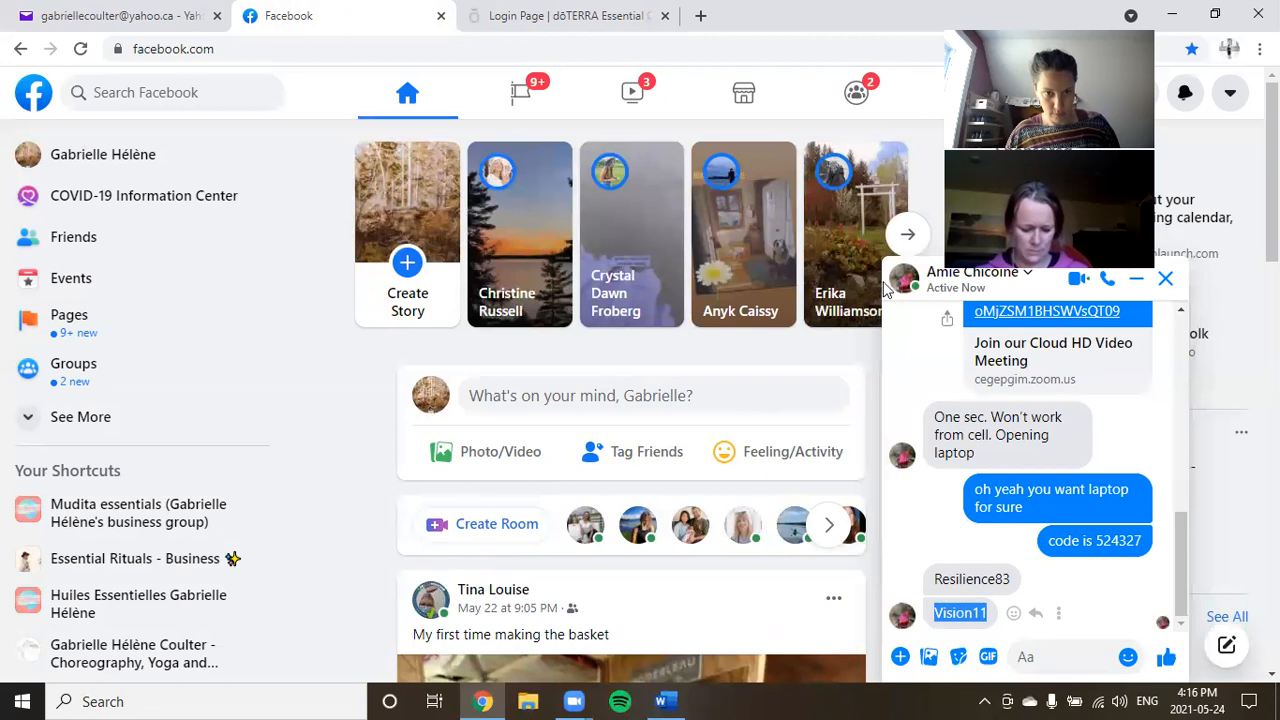
pyautogui.click(640, 18)
pyautogui.moveTo(571, 546); pyautogui.dragTo(490, 557)
pyautogui.hotkey('ctrl', 'v')
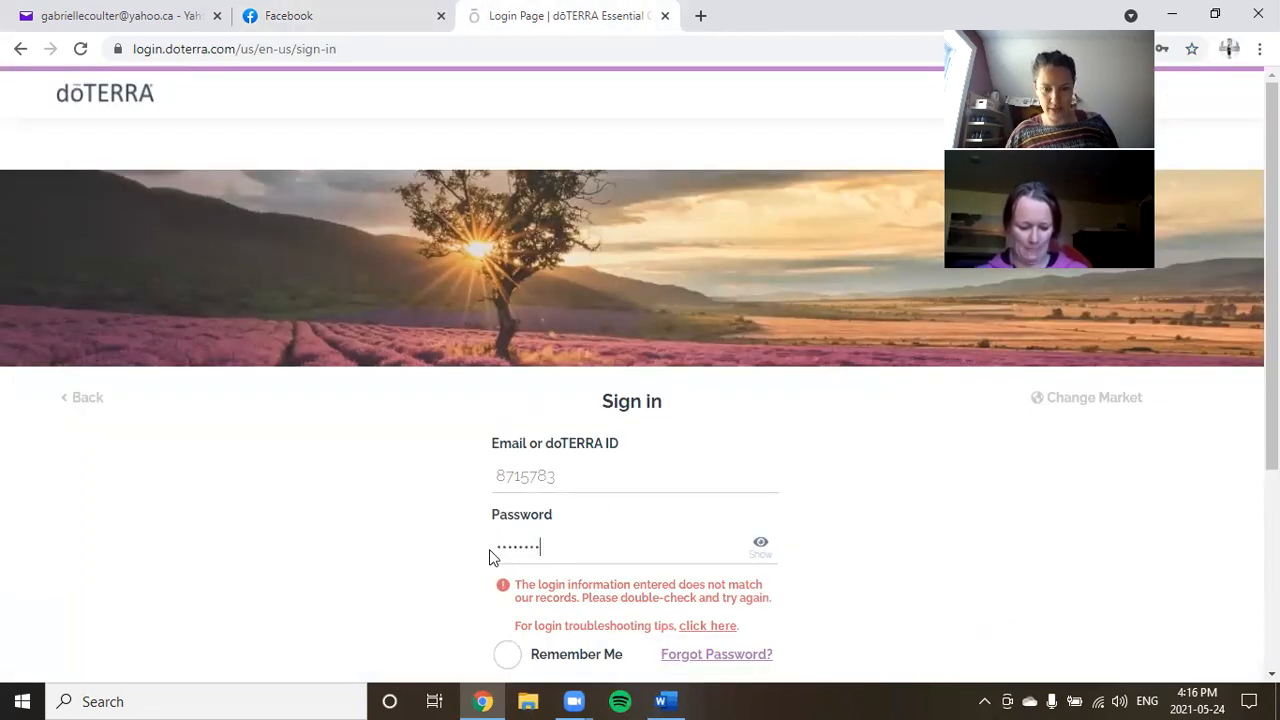
pyautogui.press('Return')
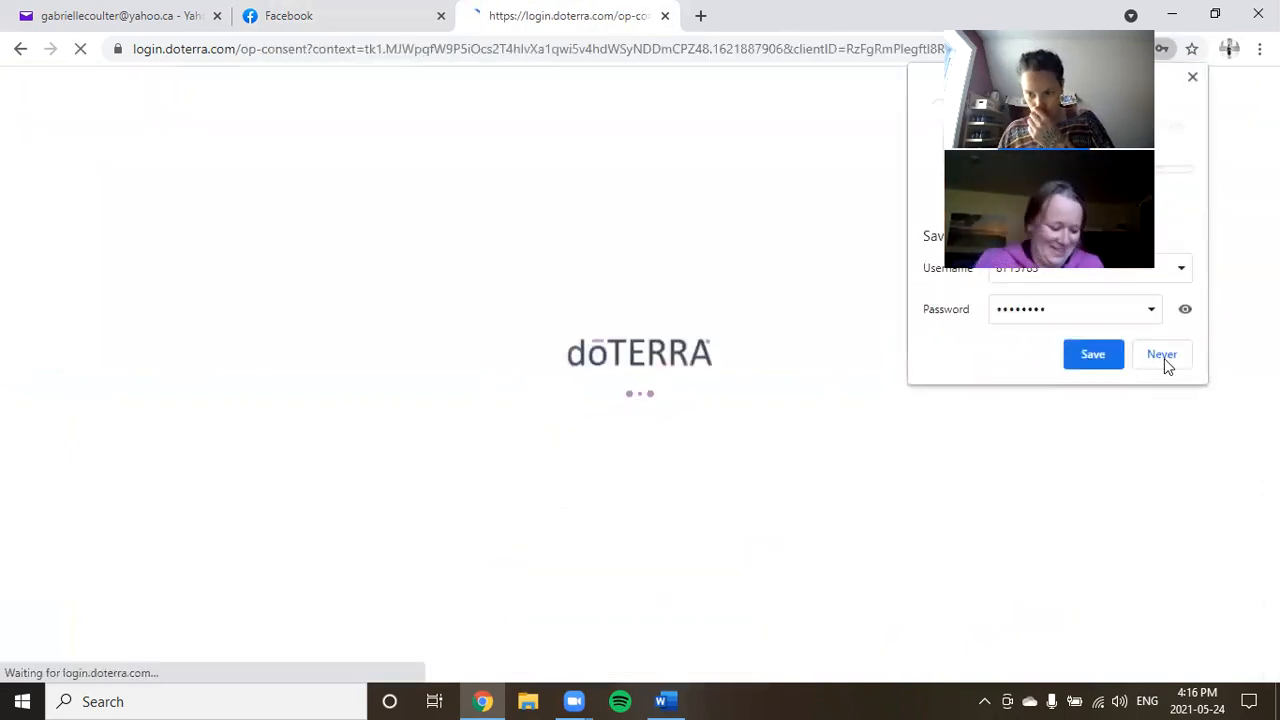
pyautogui.click(1163, 358)
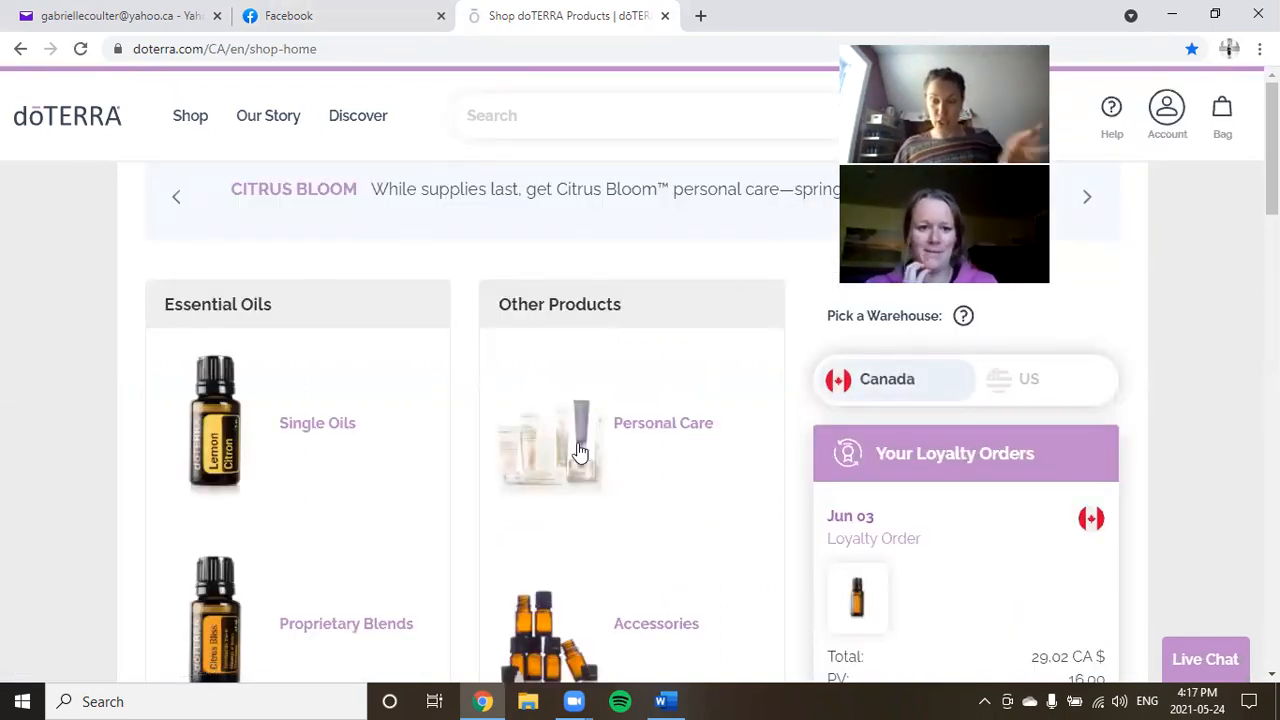
pyautogui.scroll(-4, 898, 543)
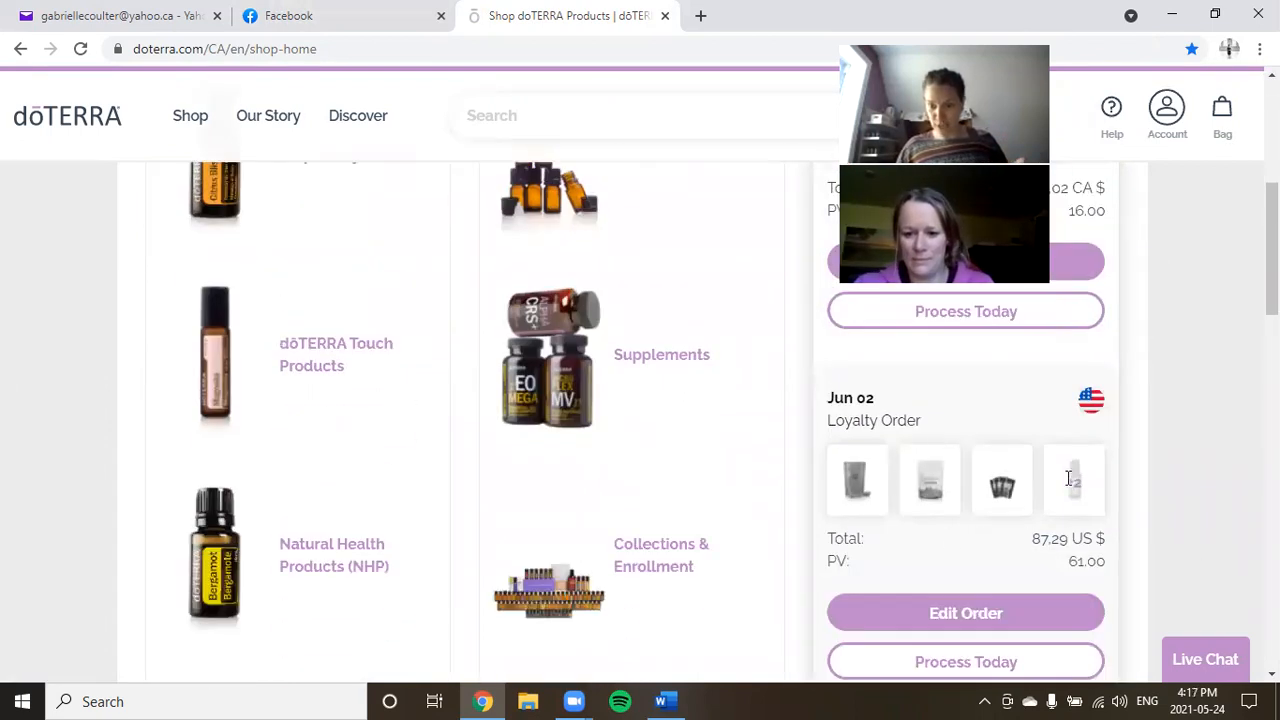
pyautogui.scroll(-2, 1150, 495)
pyautogui.scroll(-1, 1183, 507)
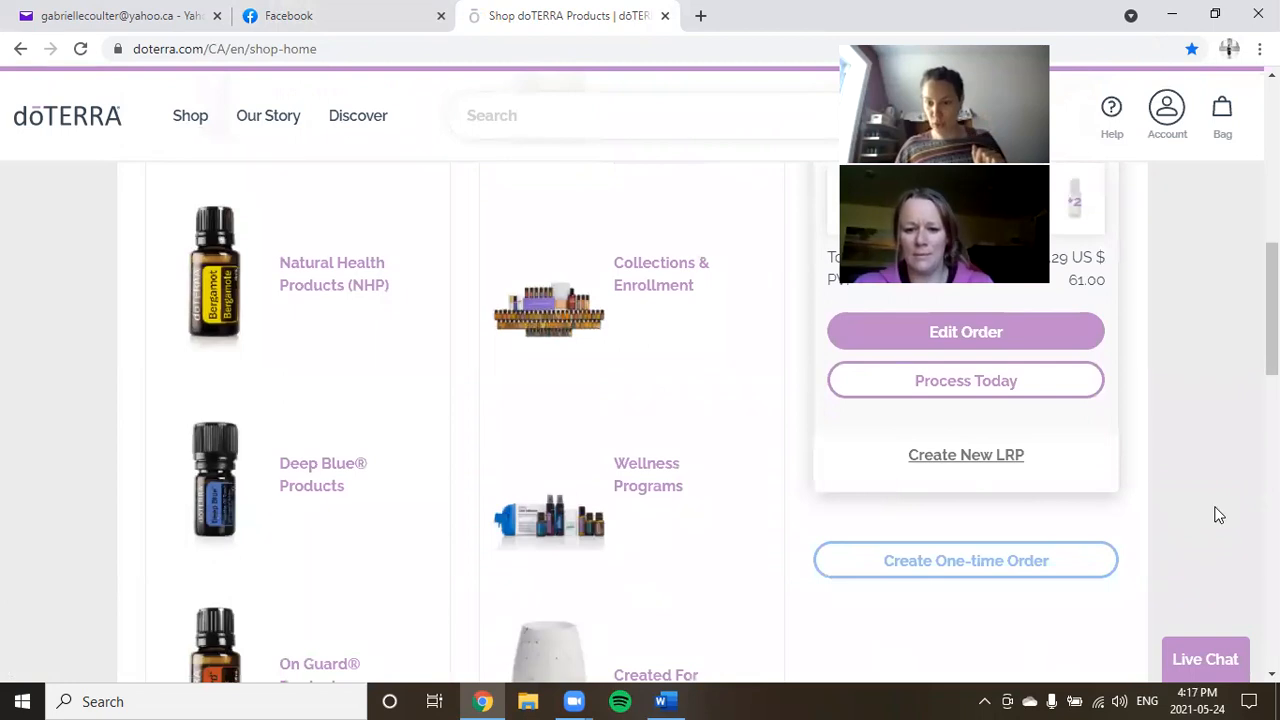
pyautogui.scroll(-15, 1218, 515)
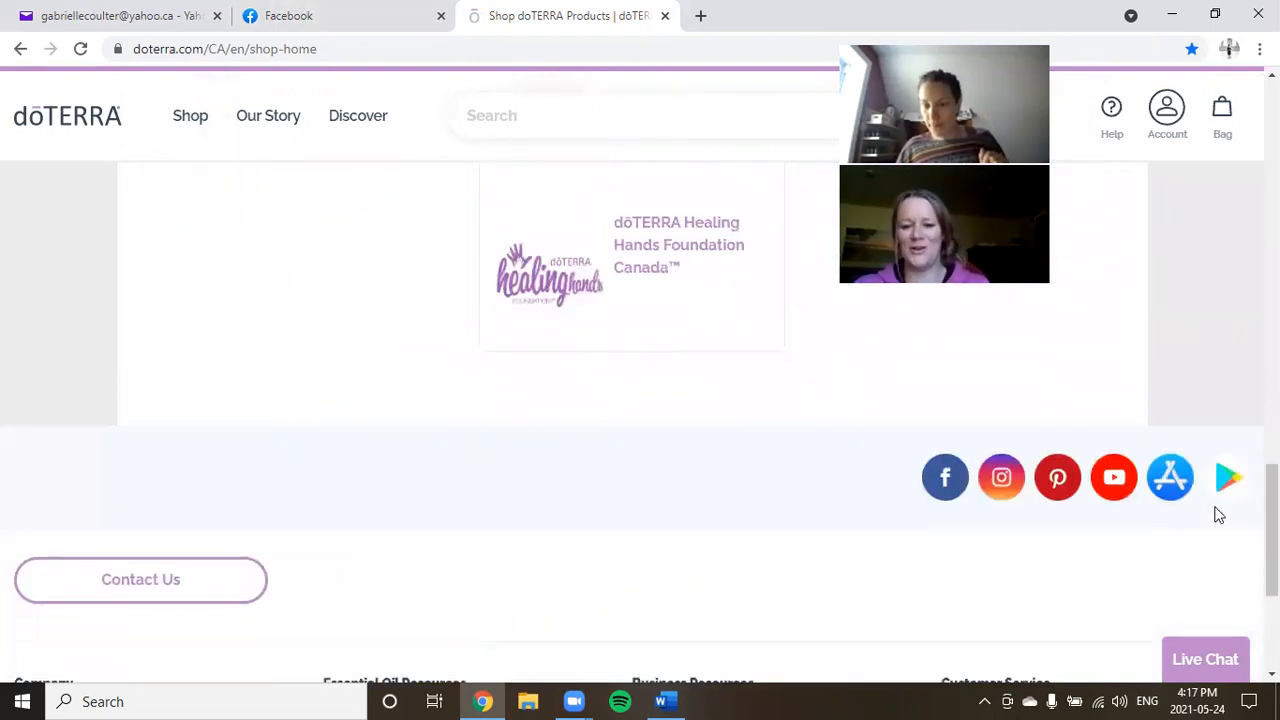
pyautogui.scroll(8, 1218, 515)
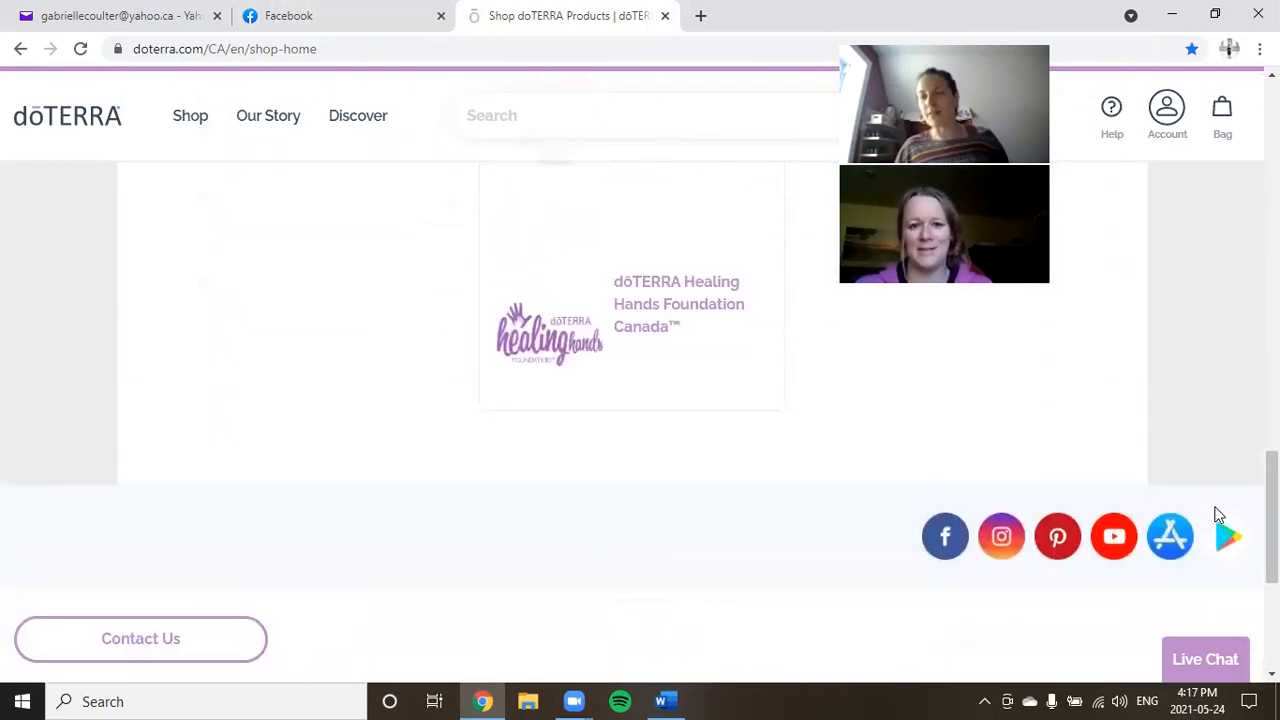
pyautogui.scroll(10, 1218, 515)
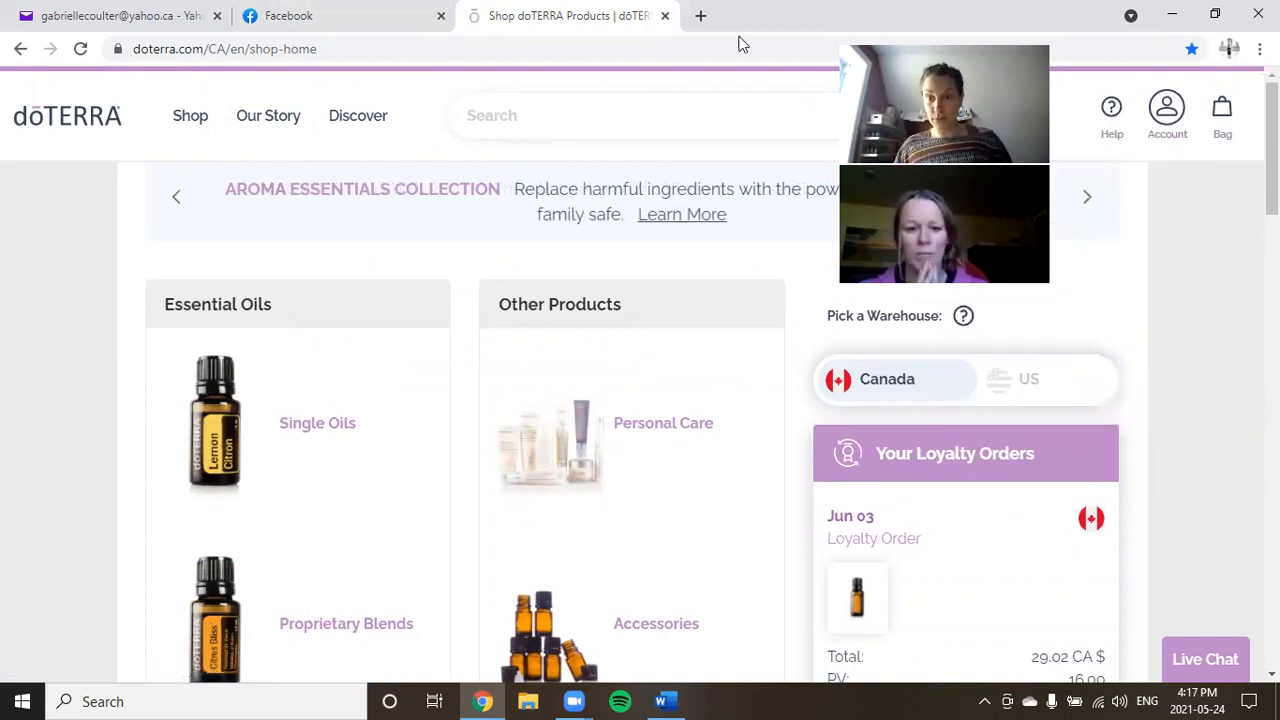
# Open Account Profile showing 77.23 Rewards Points and scroll to My Orders, Payment Methods and Upgrade Account.
pyautogui.moveTo(1176, 126)
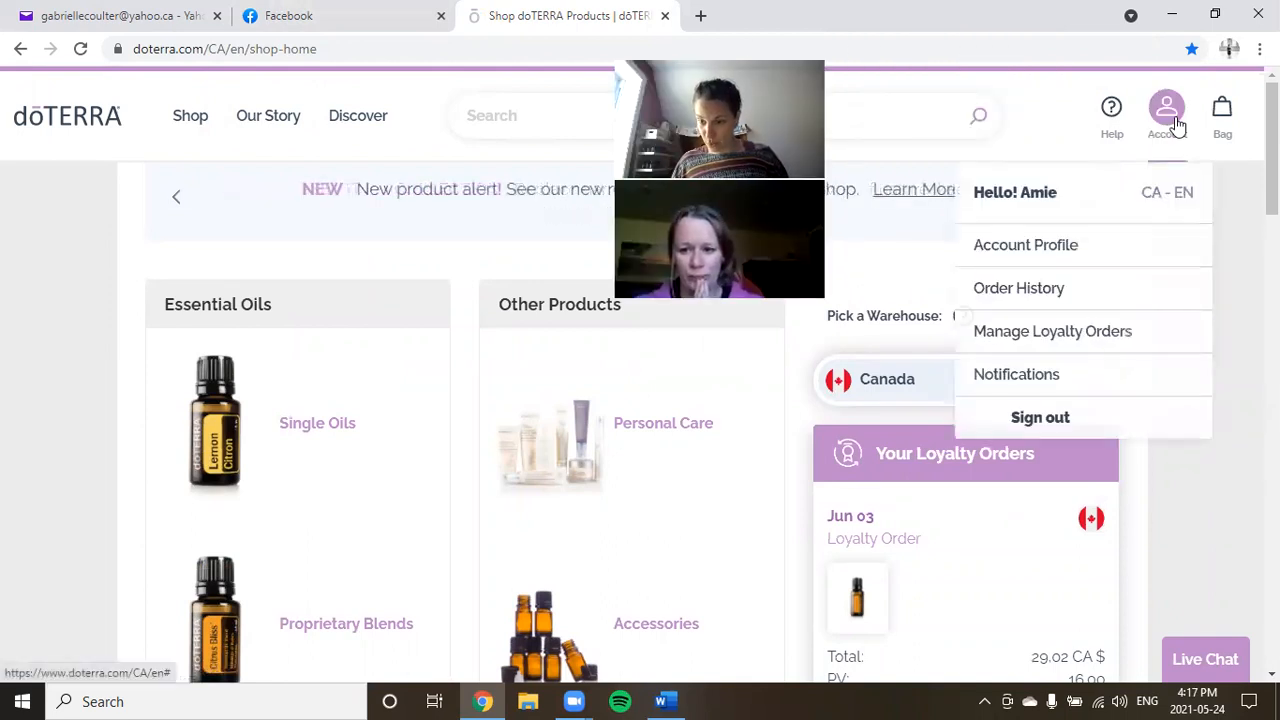
pyautogui.click(1047, 249)
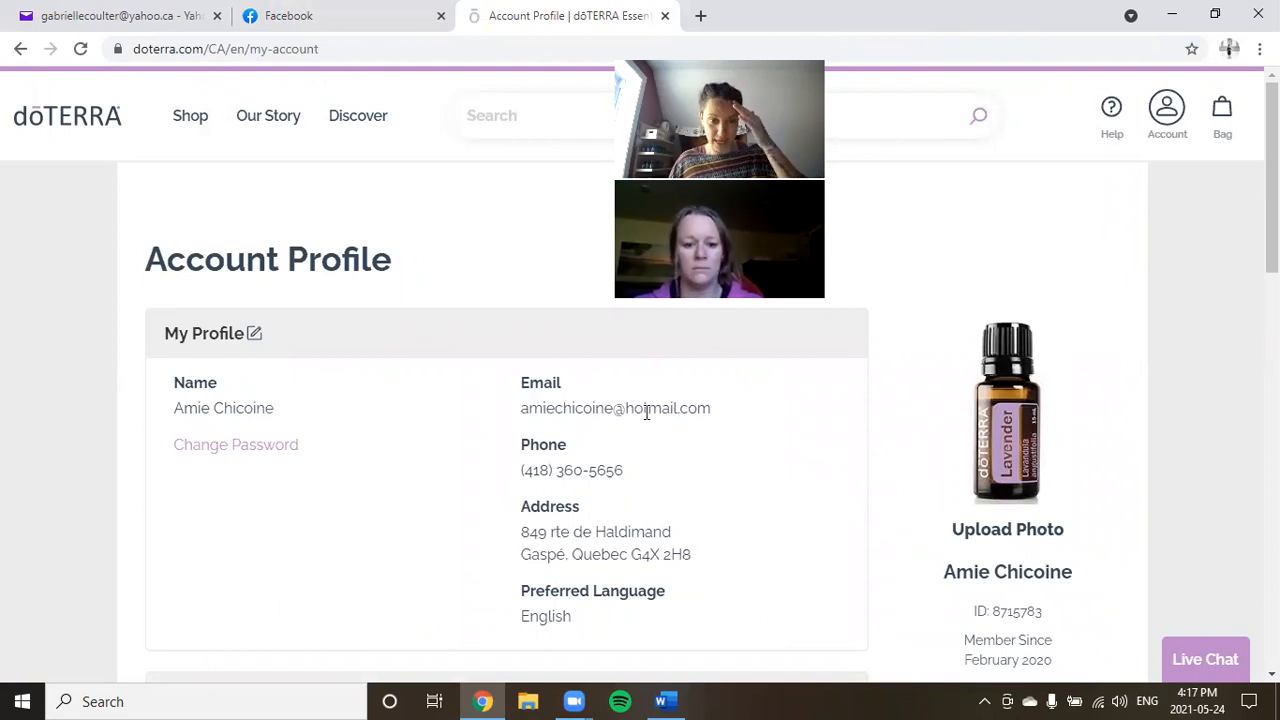
pyautogui.scroll(-1, 760, 522)
pyautogui.scroll(-3, 760, 522)
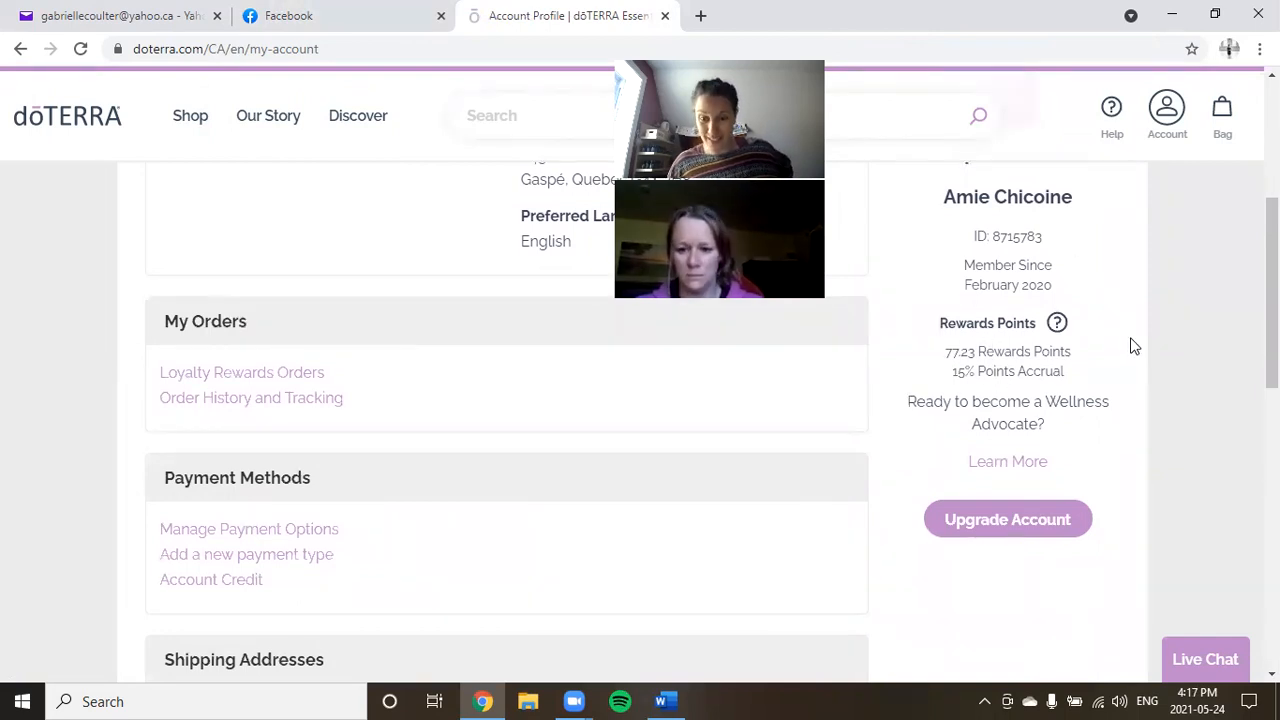
pyautogui.scroll(2, 1136, 345)
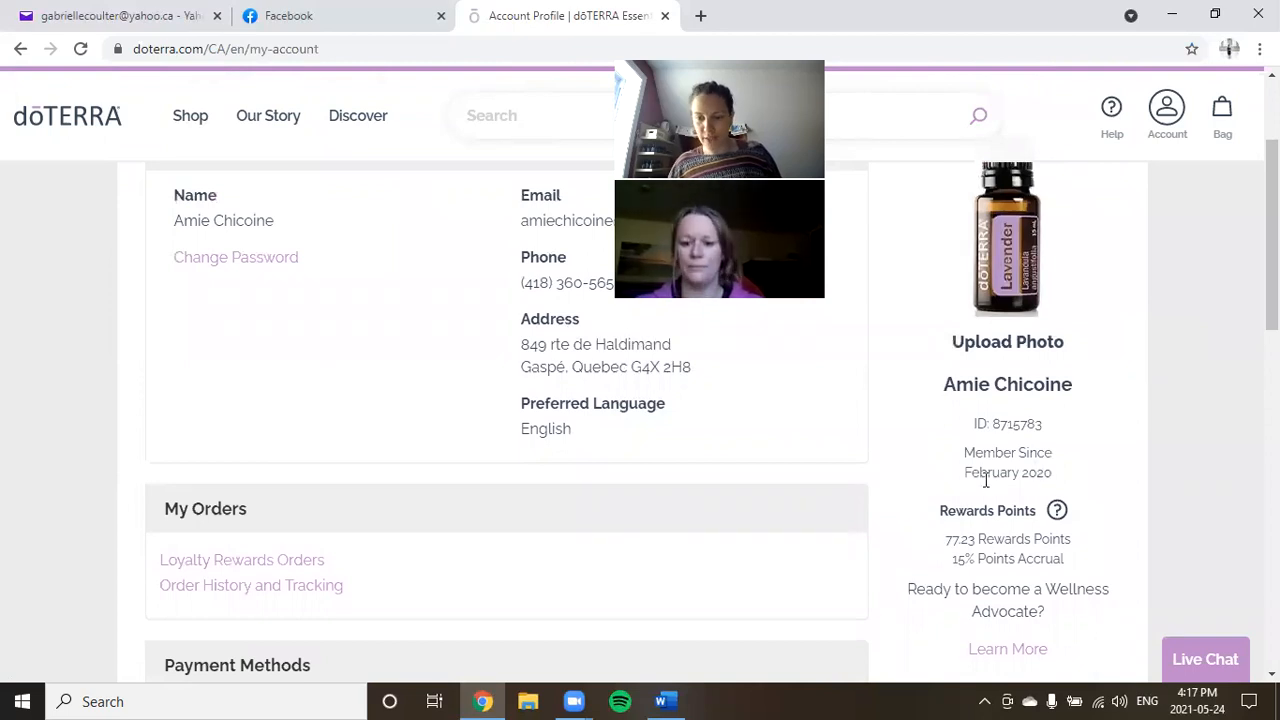
pyautogui.scroll(-2, 1085, 417)
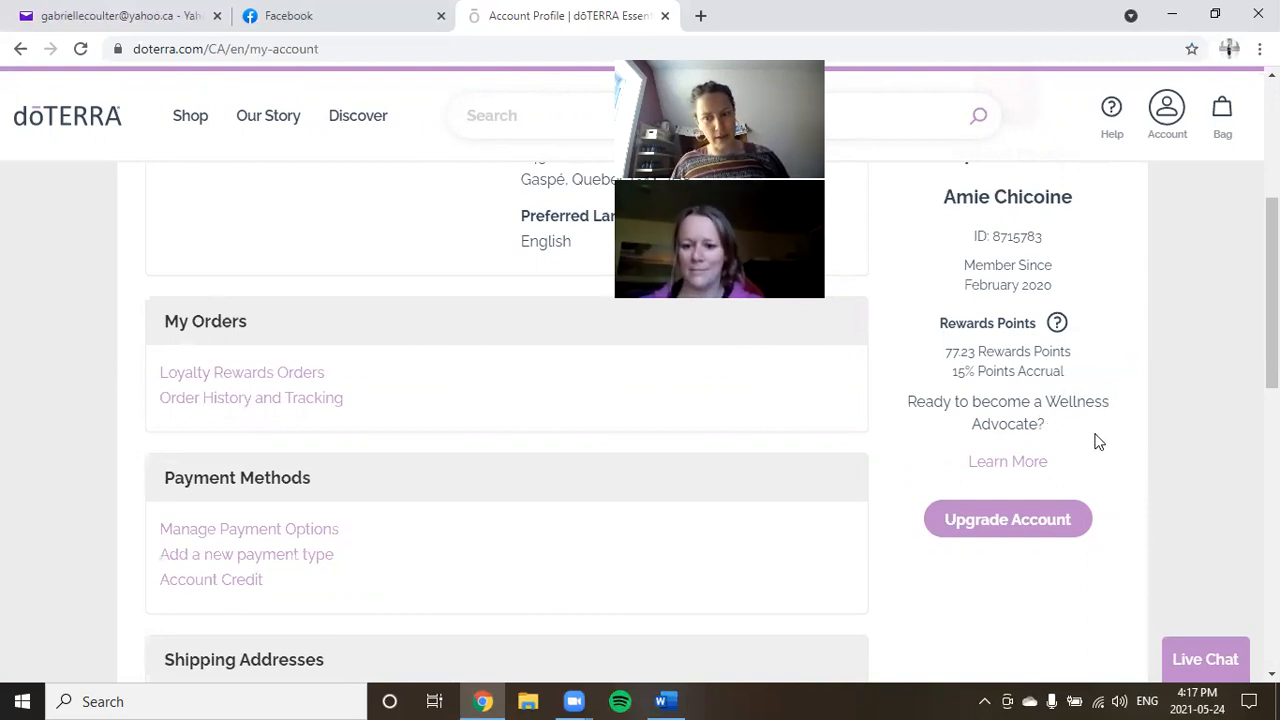
# Upgrade to Wellness Advocate, accept the terms and policy manual, and save the upgrade.
pyautogui.click(1004, 536)
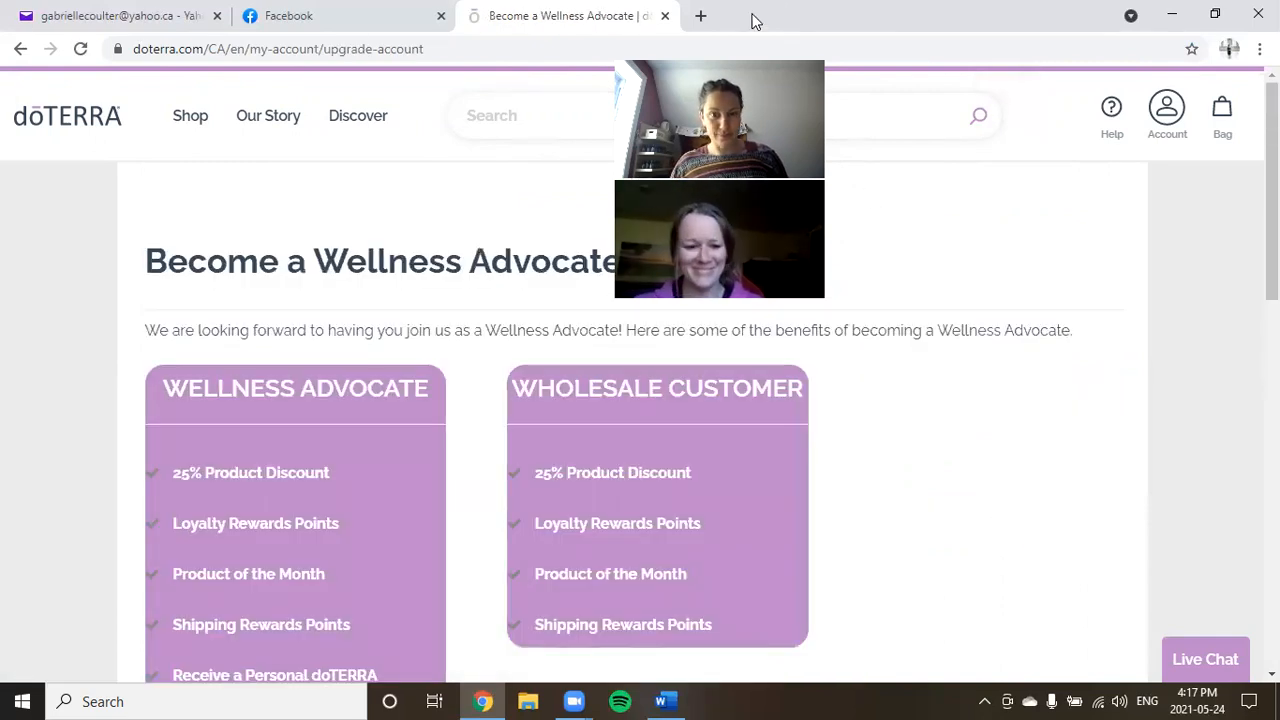
pyautogui.moveTo(742, 38); pyautogui.dragTo(1065, 77)
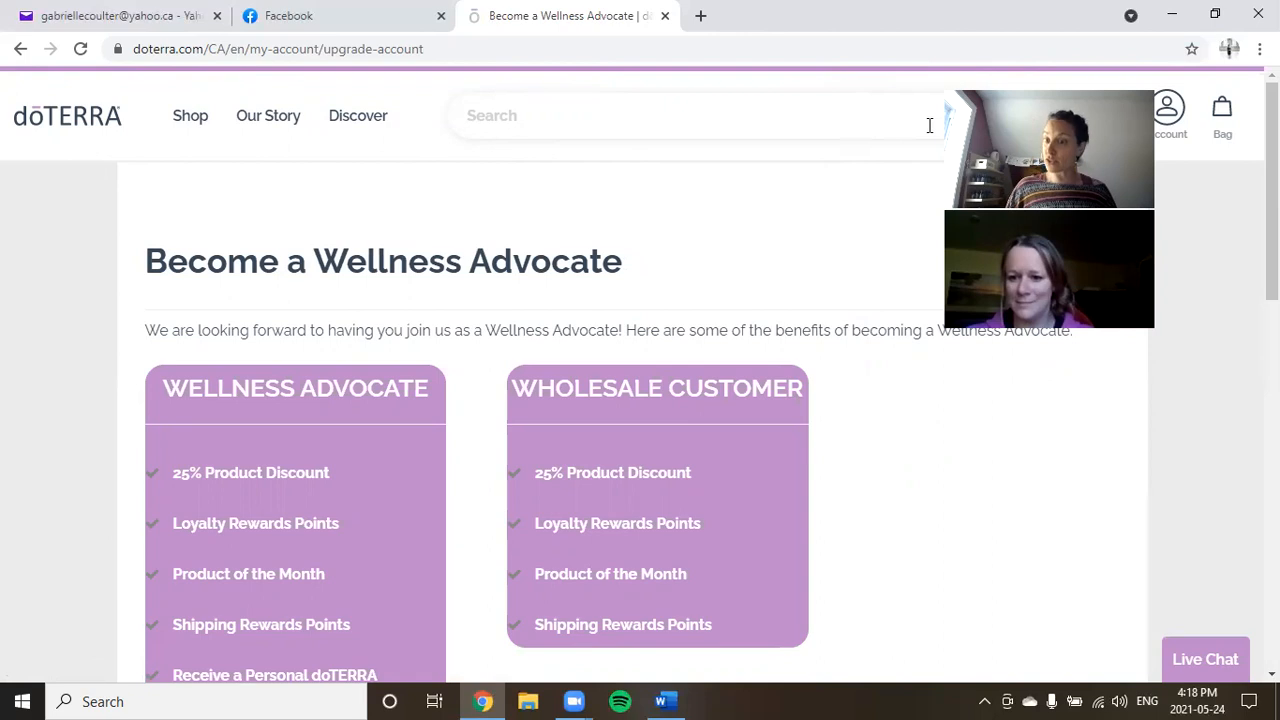
pyautogui.moveTo(1062, 87); pyautogui.dragTo(1062, 42)
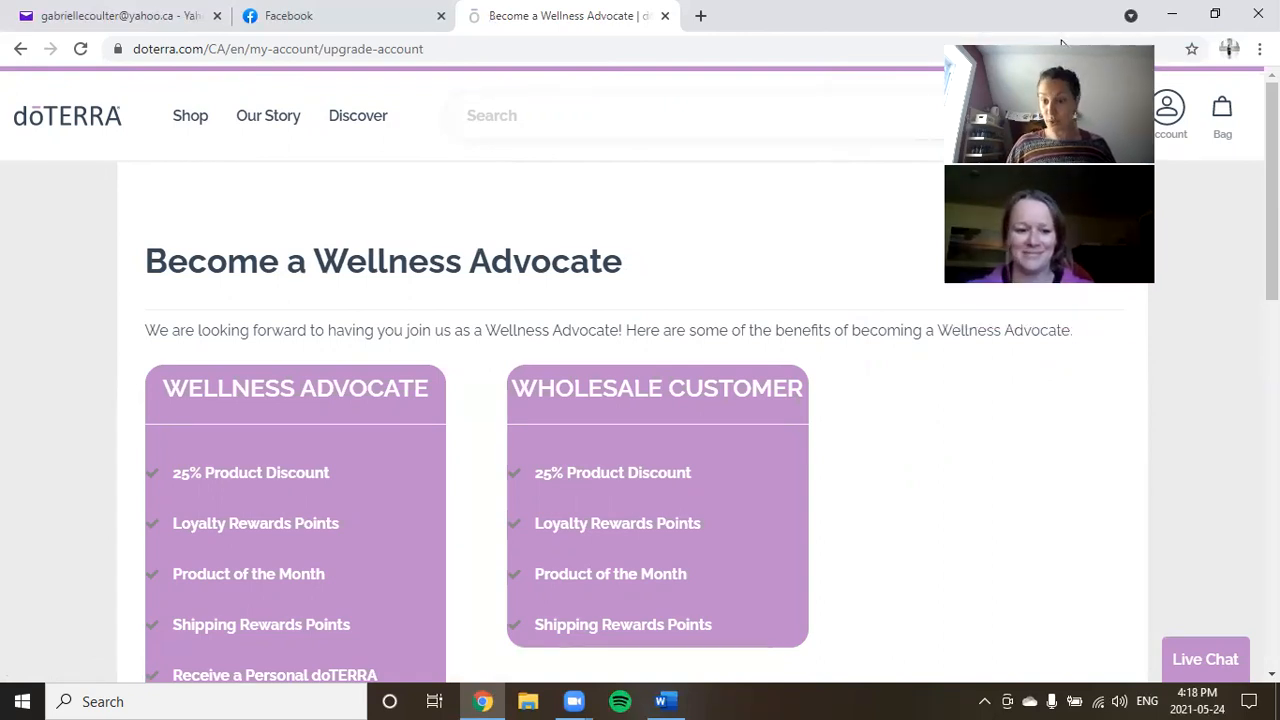
pyautogui.scroll(-2, 877, 294)
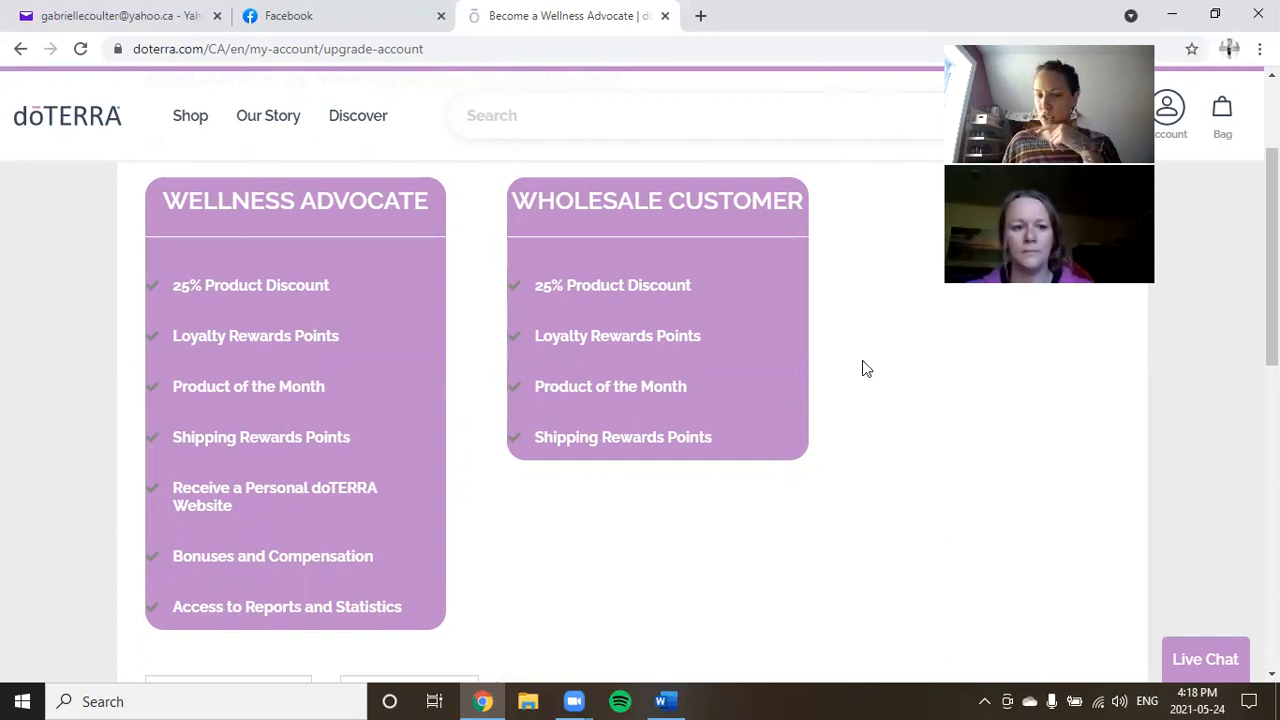
pyautogui.scroll(-3, 860, 360)
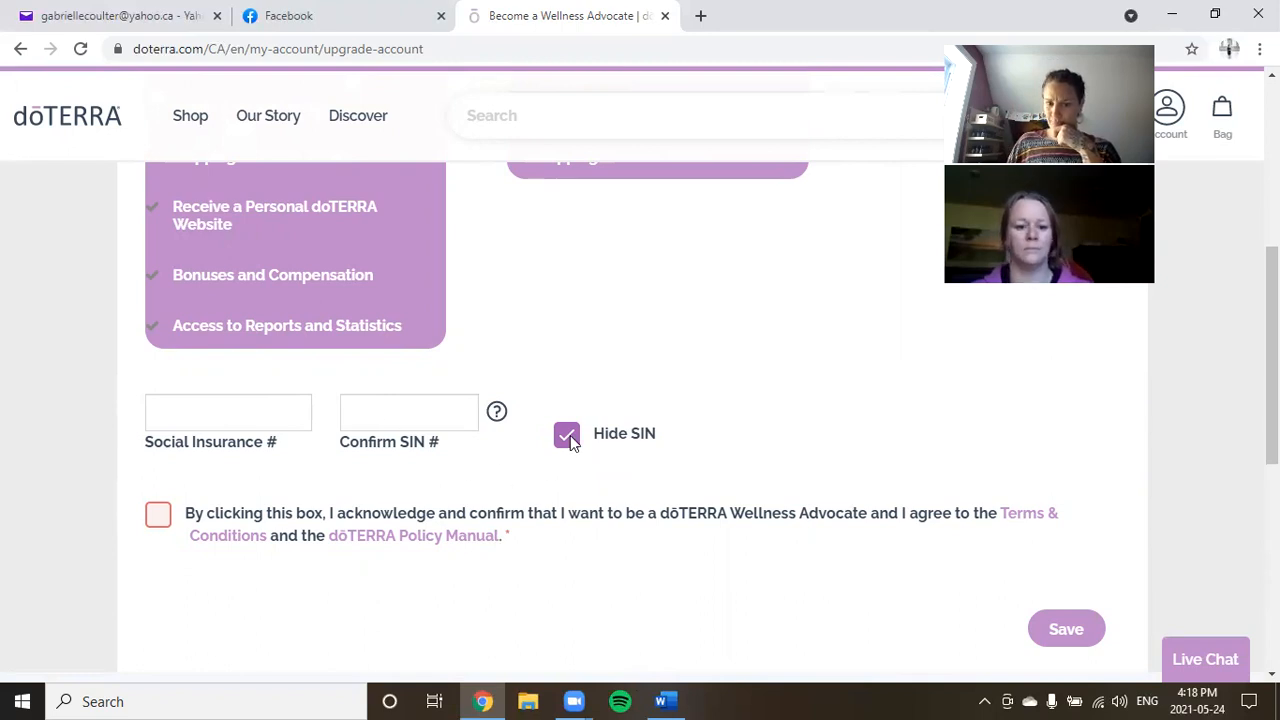
pyautogui.click(158, 516)
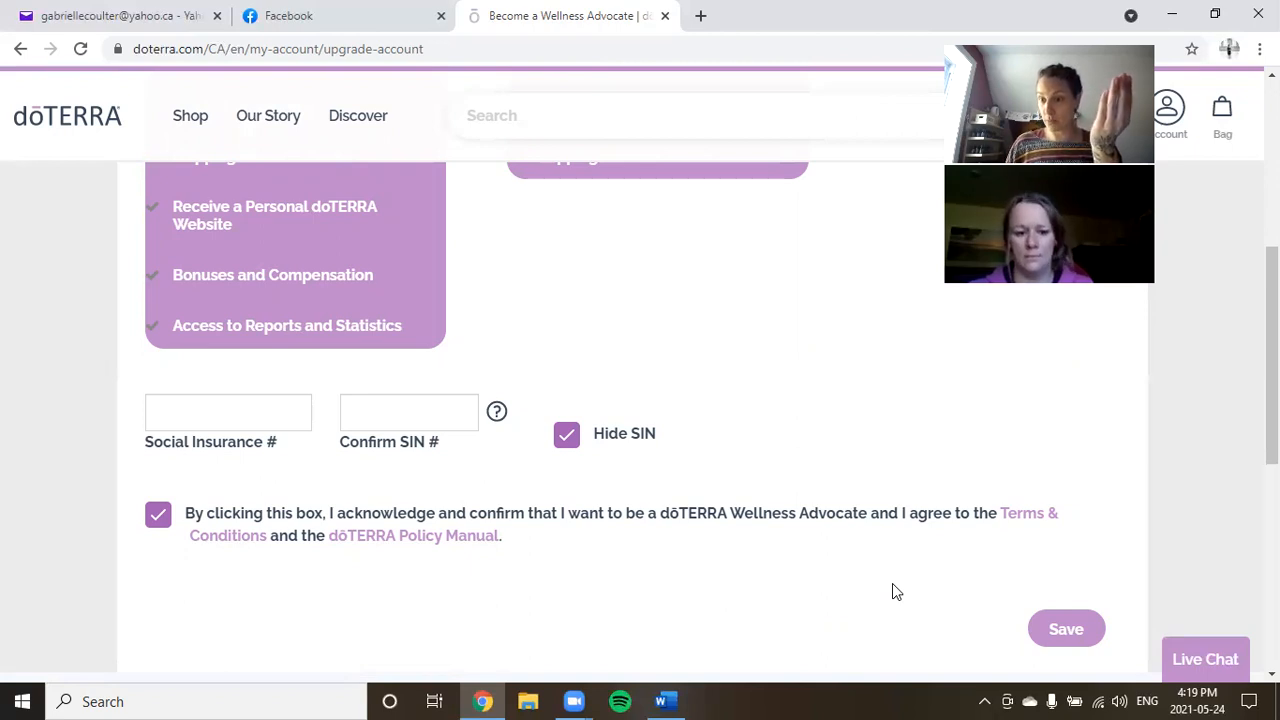
pyautogui.click(1066, 632)
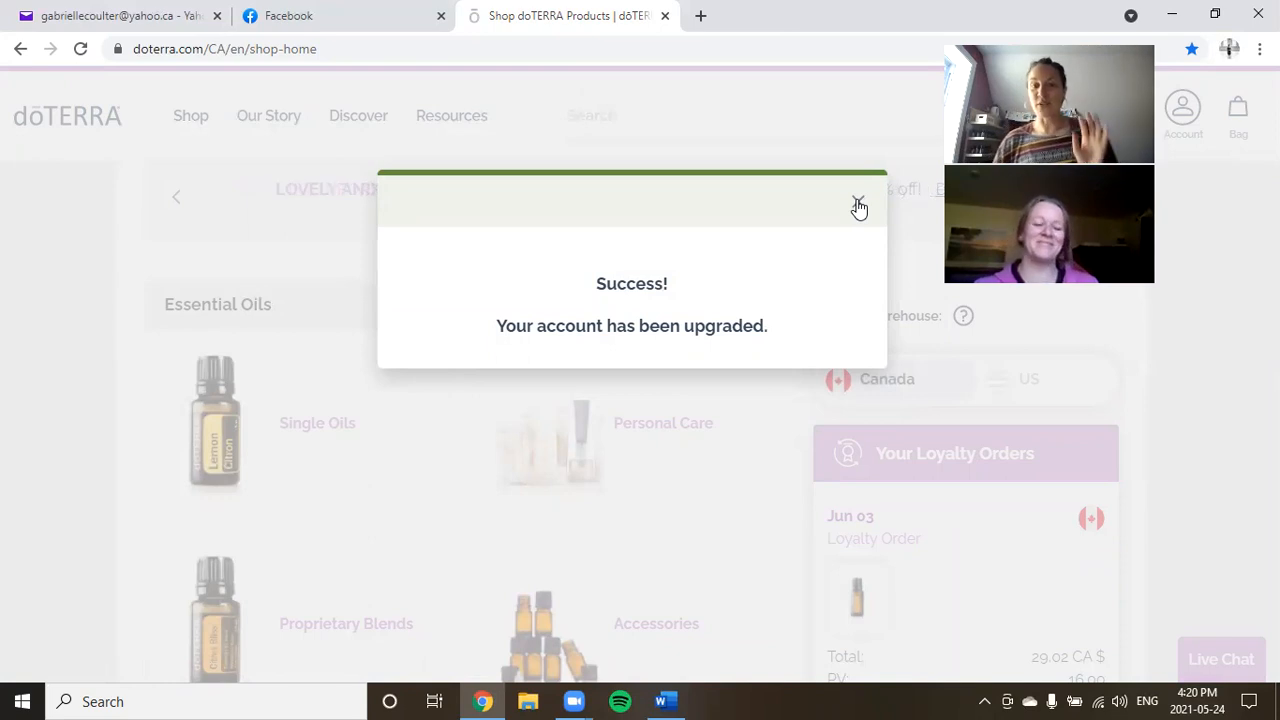
# Dismiss the upgrade success message, then choose Not Right Now for Enroll New Member.
pyautogui.click(858, 206)
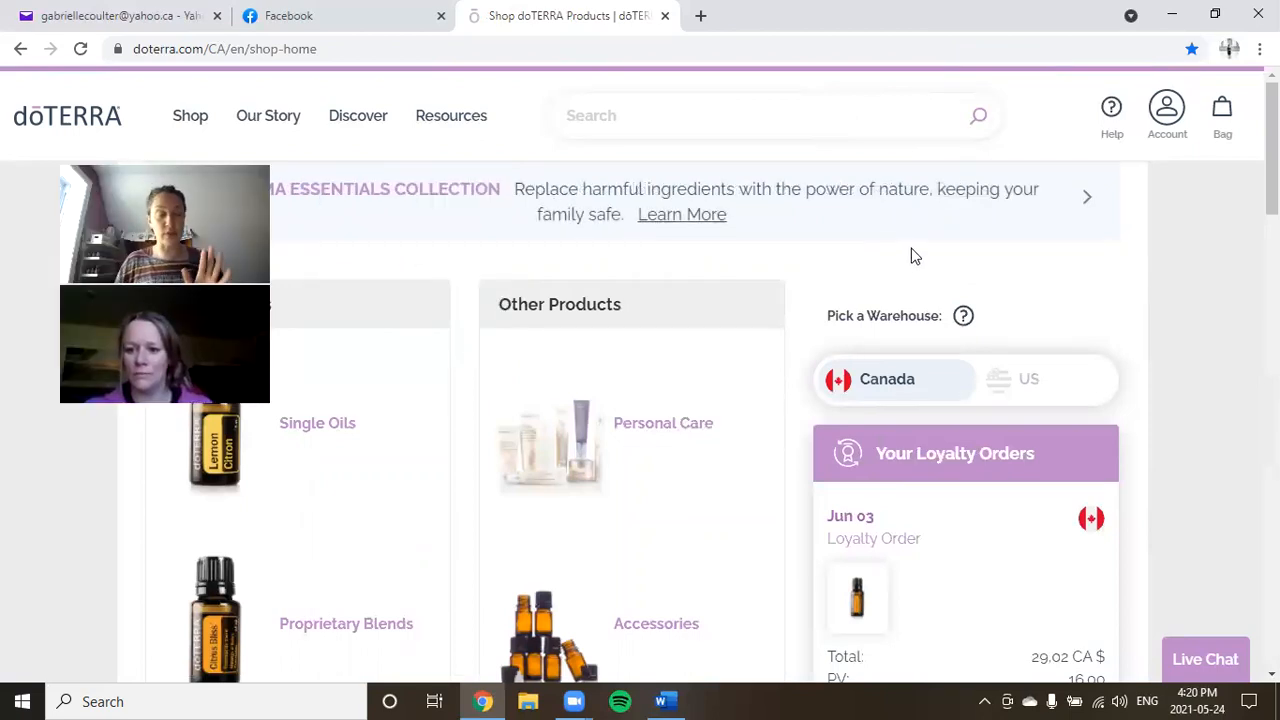
pyautogui.click(1178, 118)
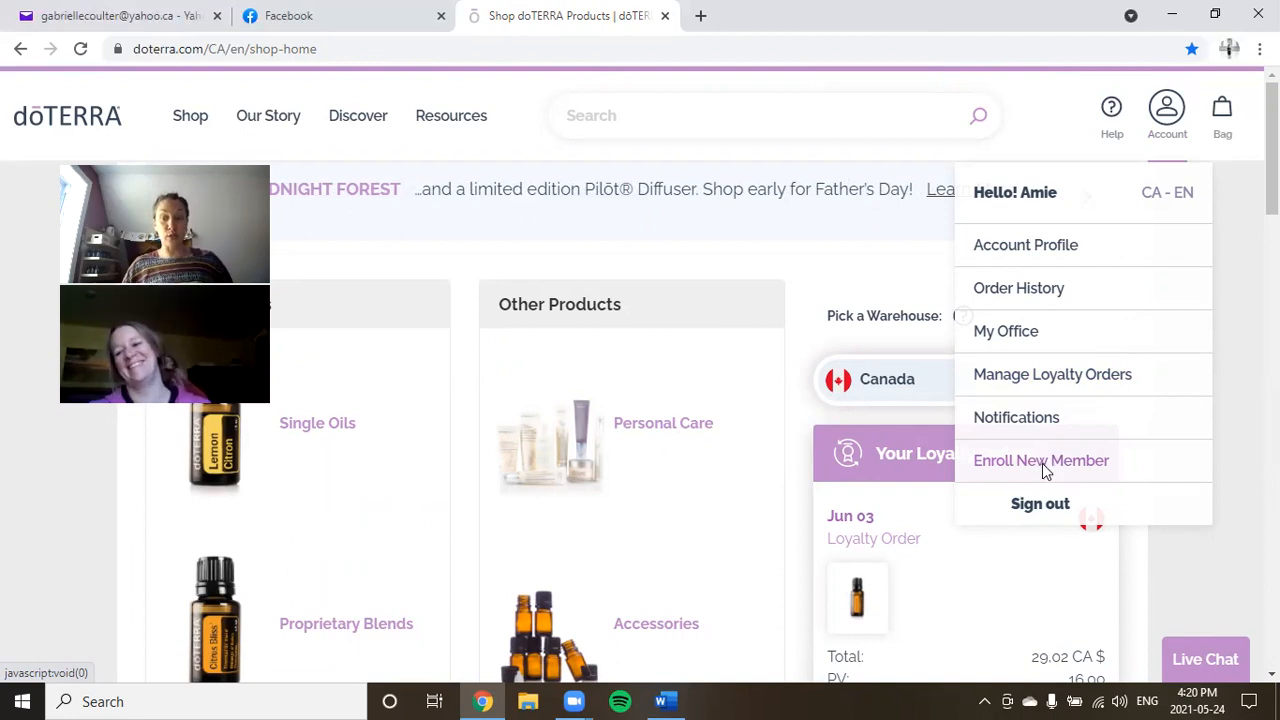
pyautogui.click(1042, 464)
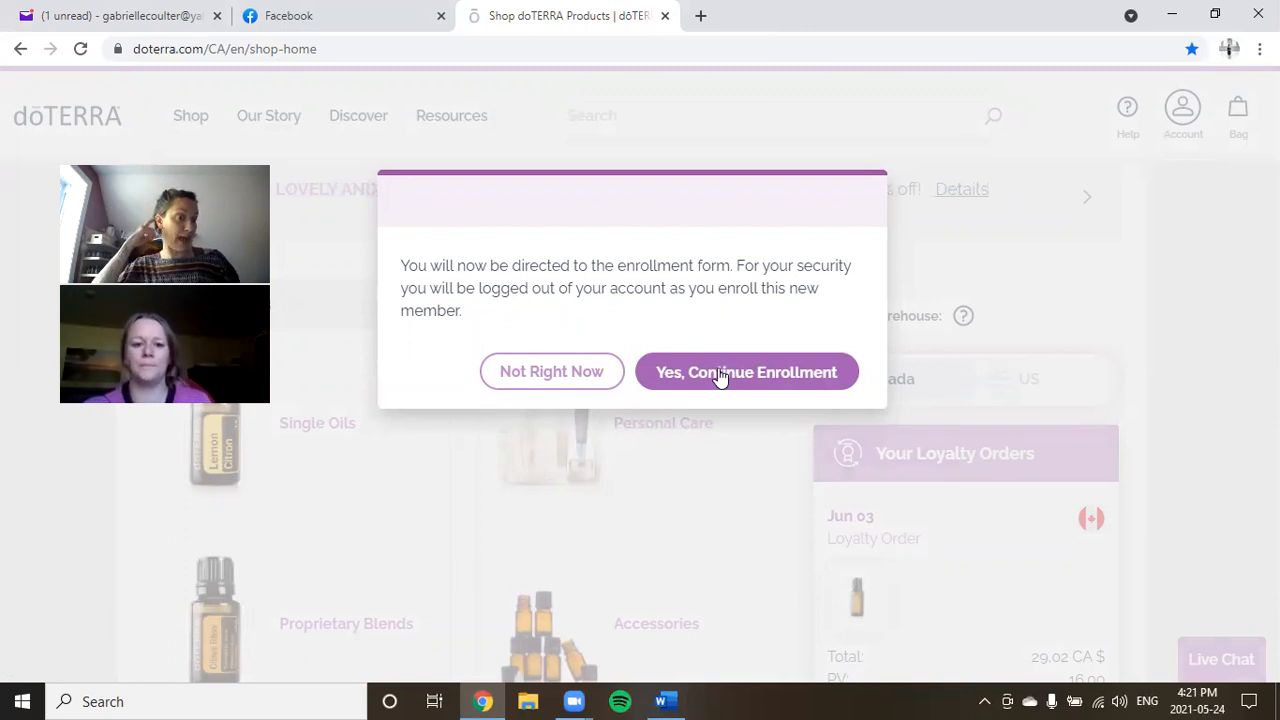
pyautogui.click(580, 373)
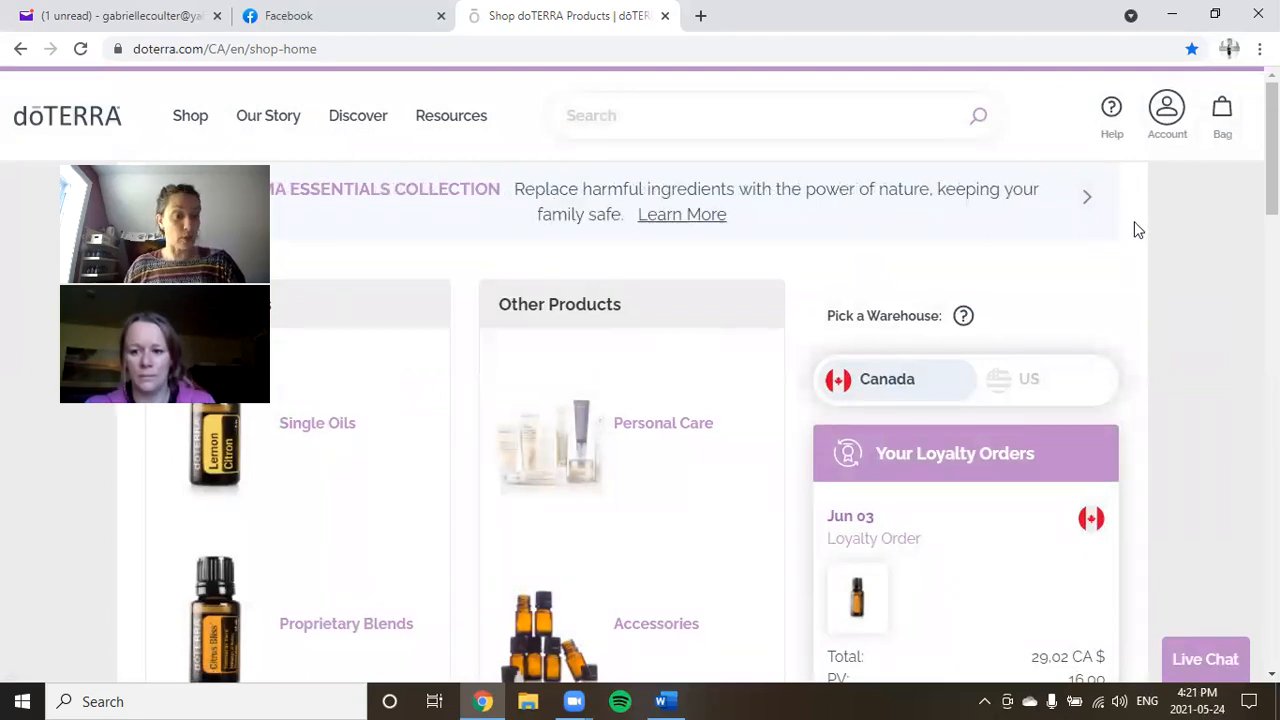
pyautogui.moveTo(1184, 123)
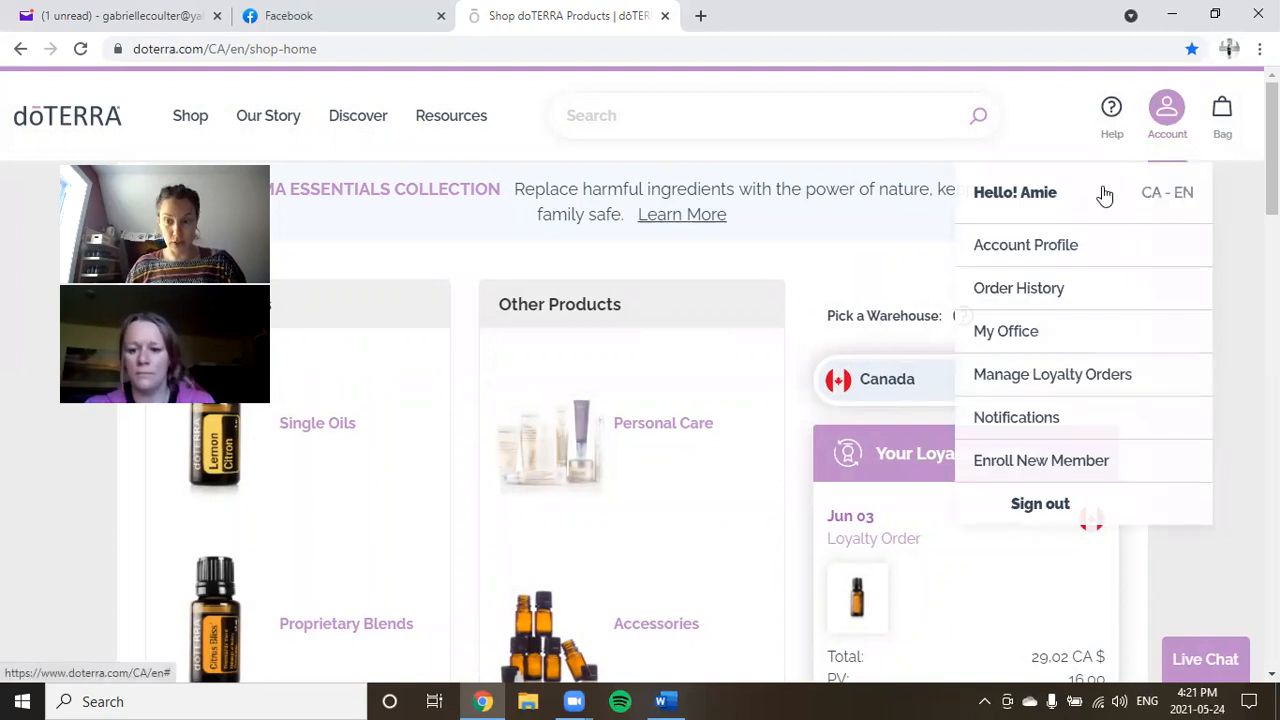
# Open the Link Generator from the My Business section of the Account Profile.
pyautogui.click(1044, 256)
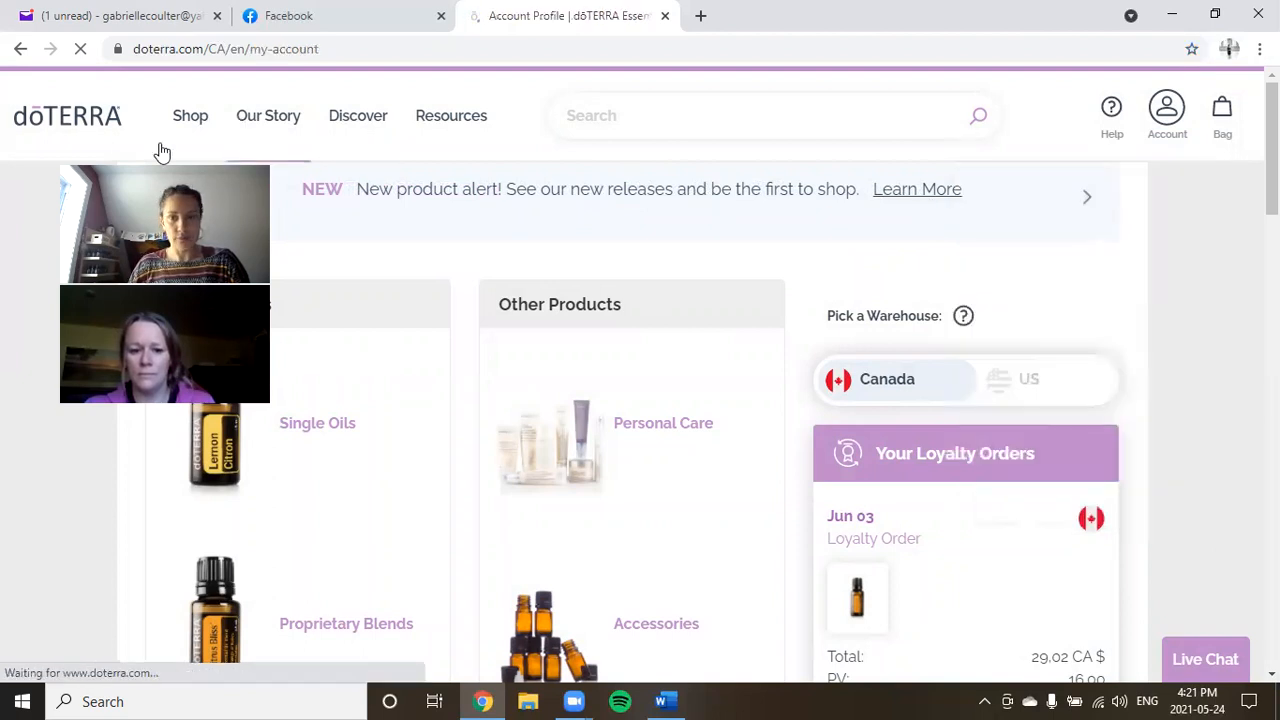
pyautogui.scroll(-5, 400, 532)
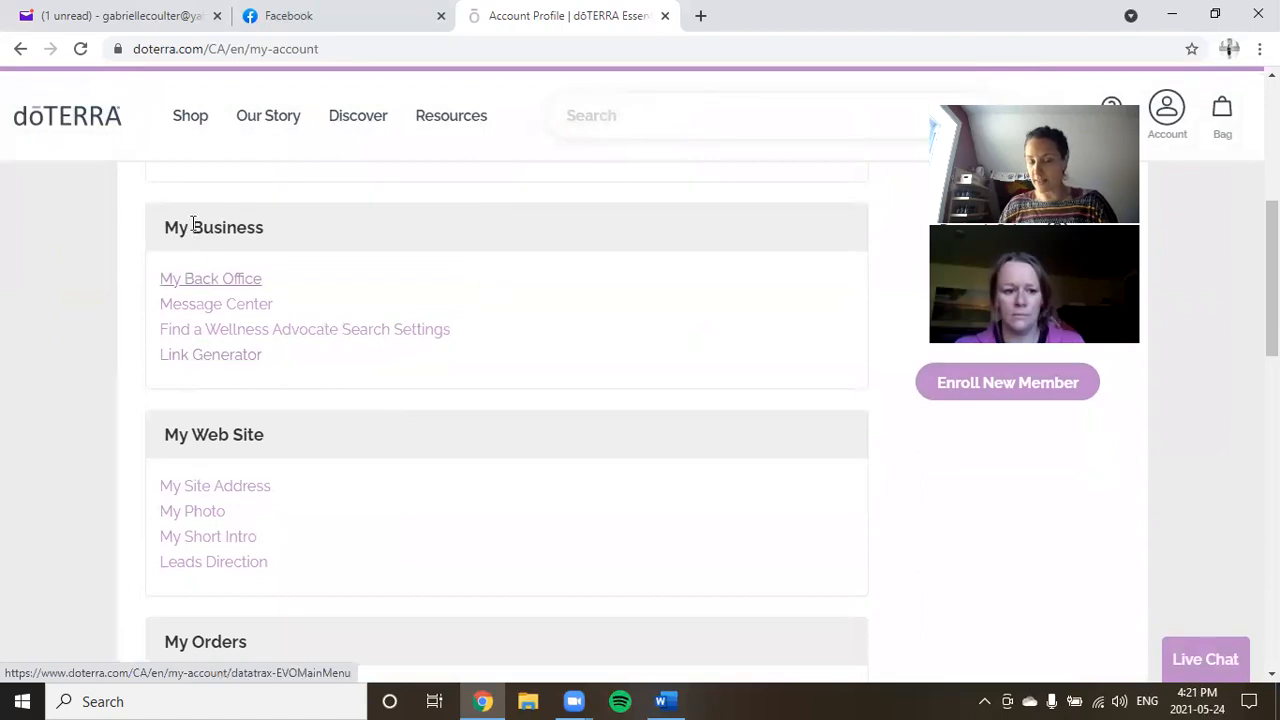
pyautogui.click(206, 366)
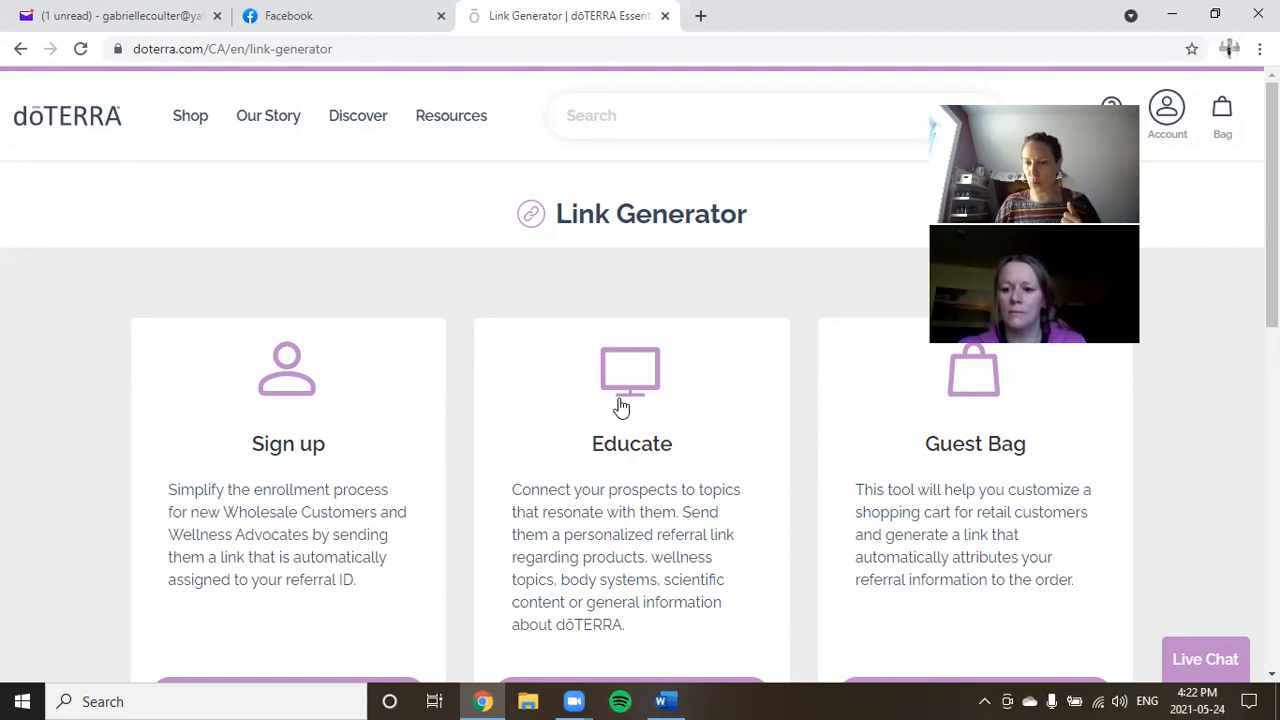
pyautogui.scroll(-1, 620, 405)
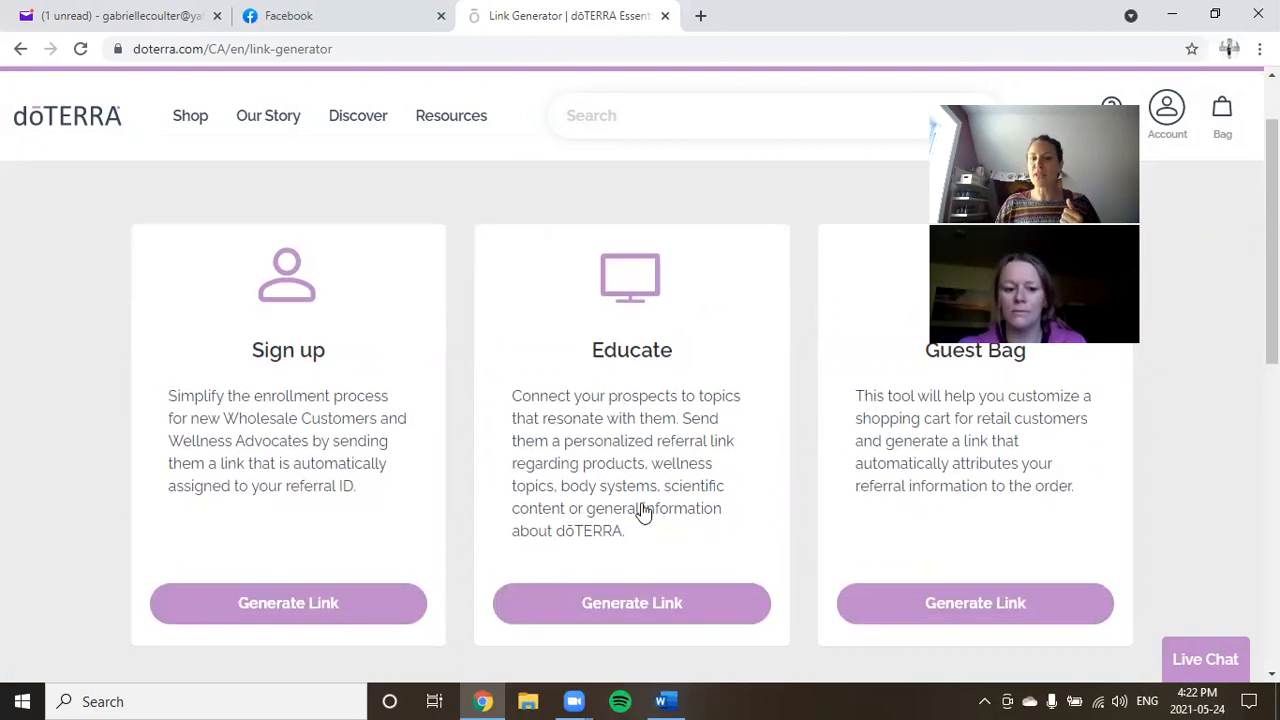
pyautogui.click(632, 607)
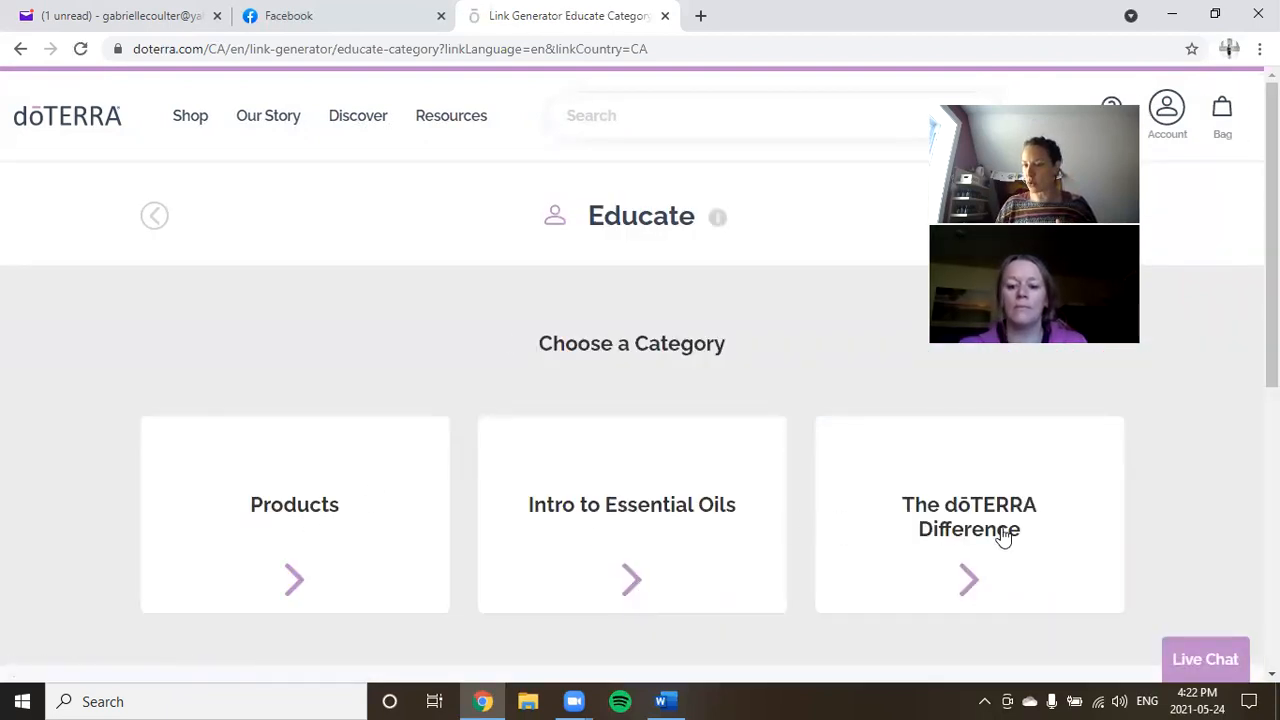
pyautogui.scroll(-3, 666, 517)
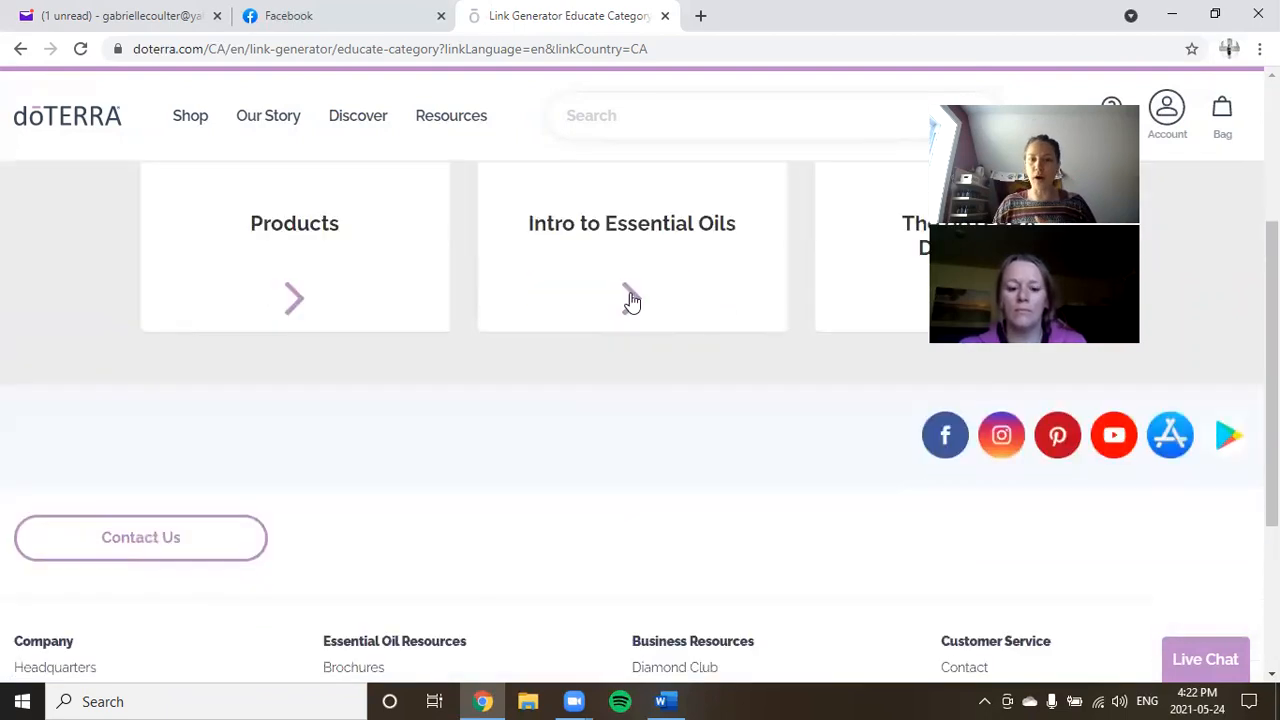
pyautogui.scroll(3, 728, 481)
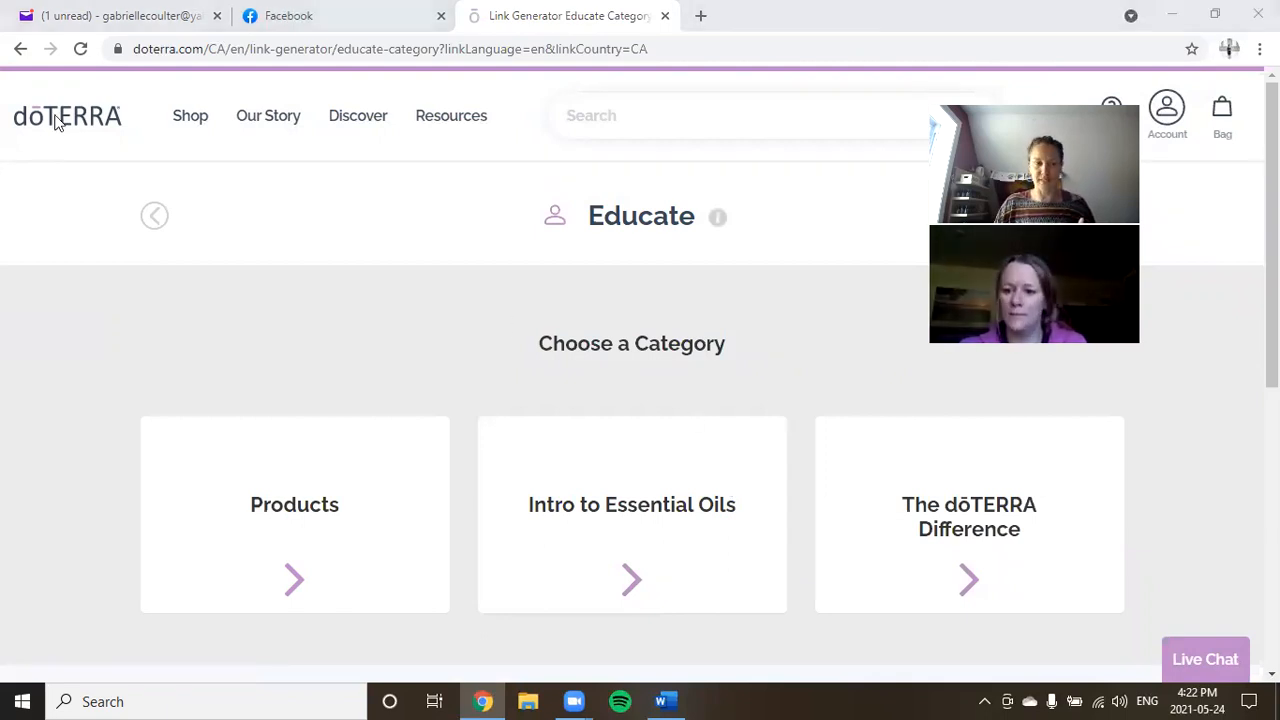
pyautogui.click(19, 48)
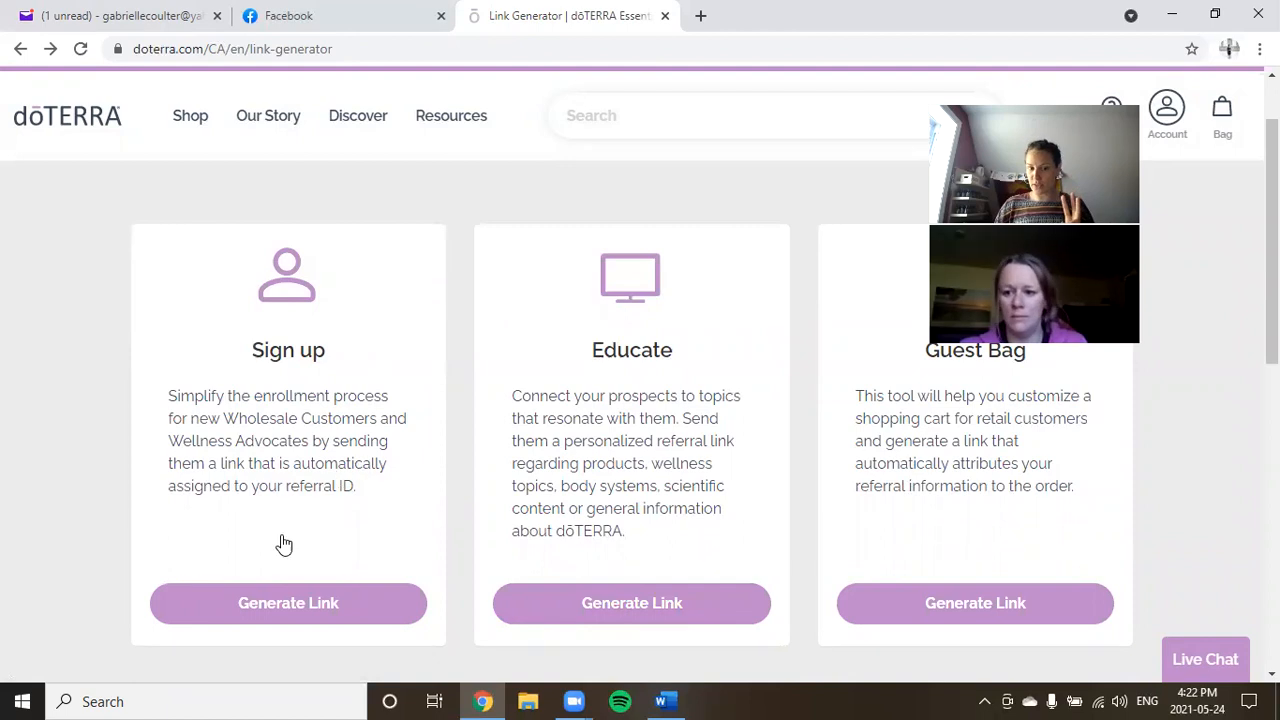
# Start a Sign up referral link and accept the enroller and sponsor to continue.
pyautogui.click(297, 608)
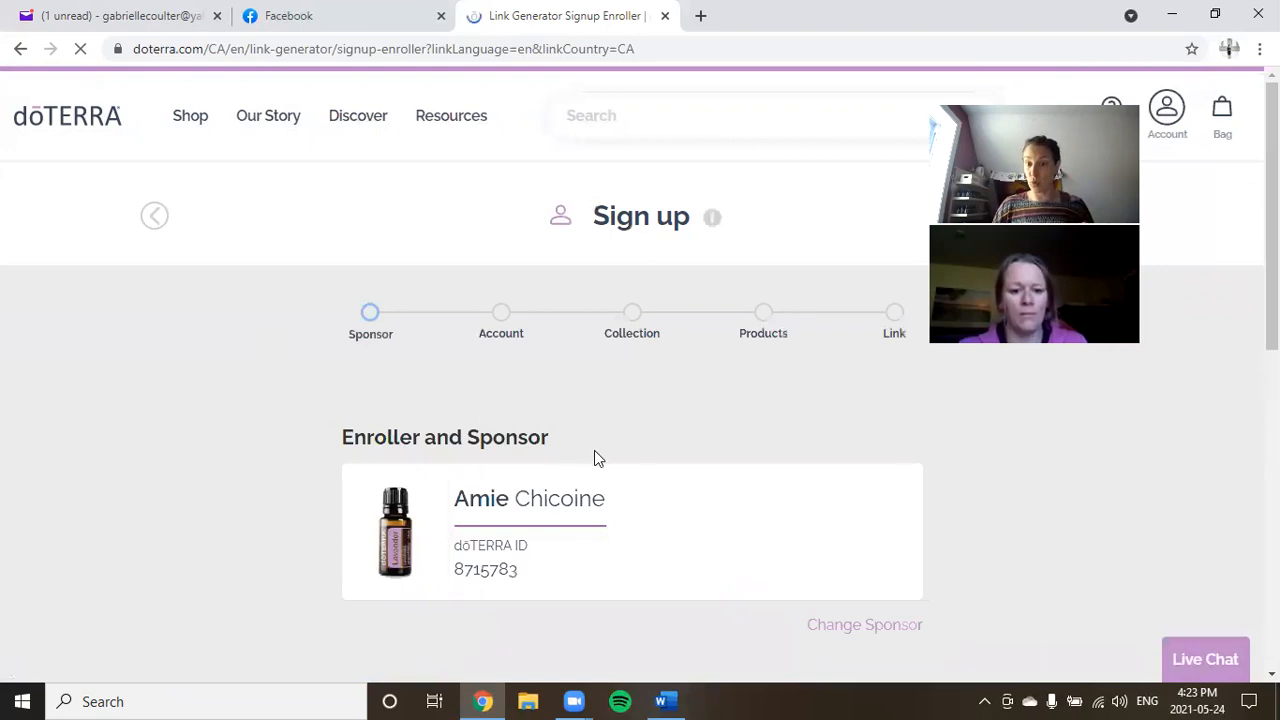
pyautogui.scroll(-1, 612, 481)
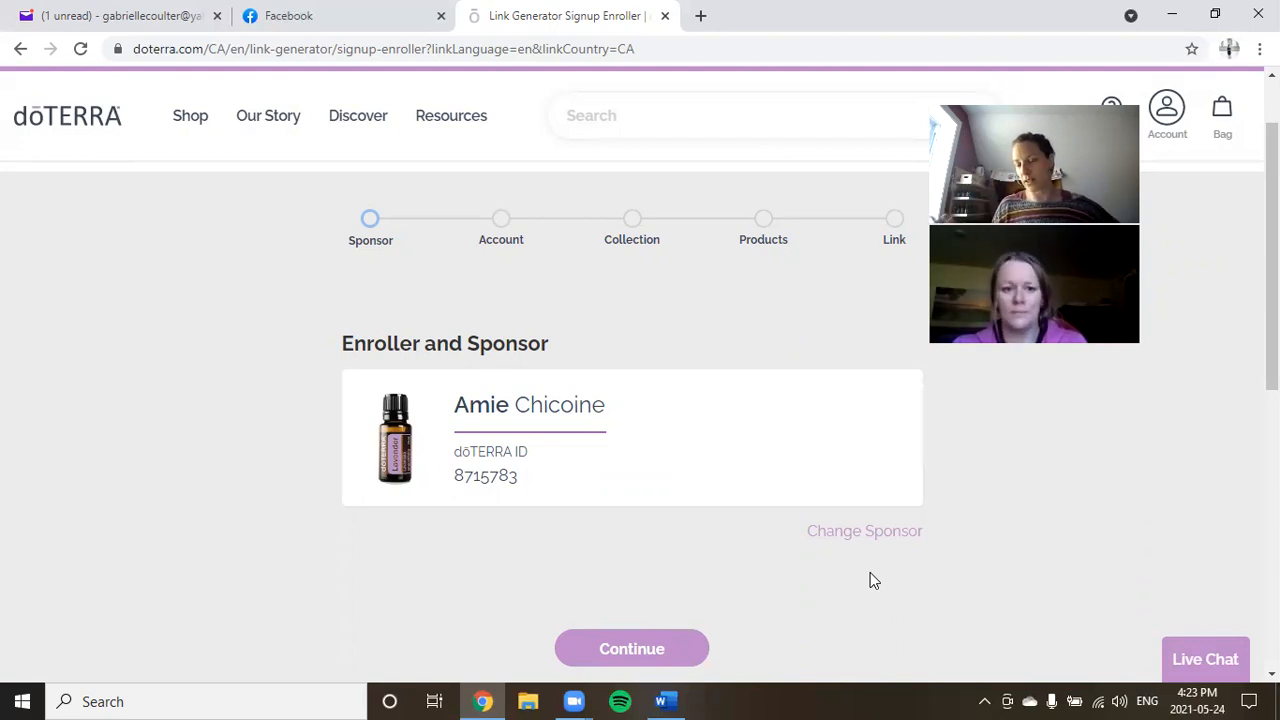
pyautogui.scroll(-1, 694, 486)
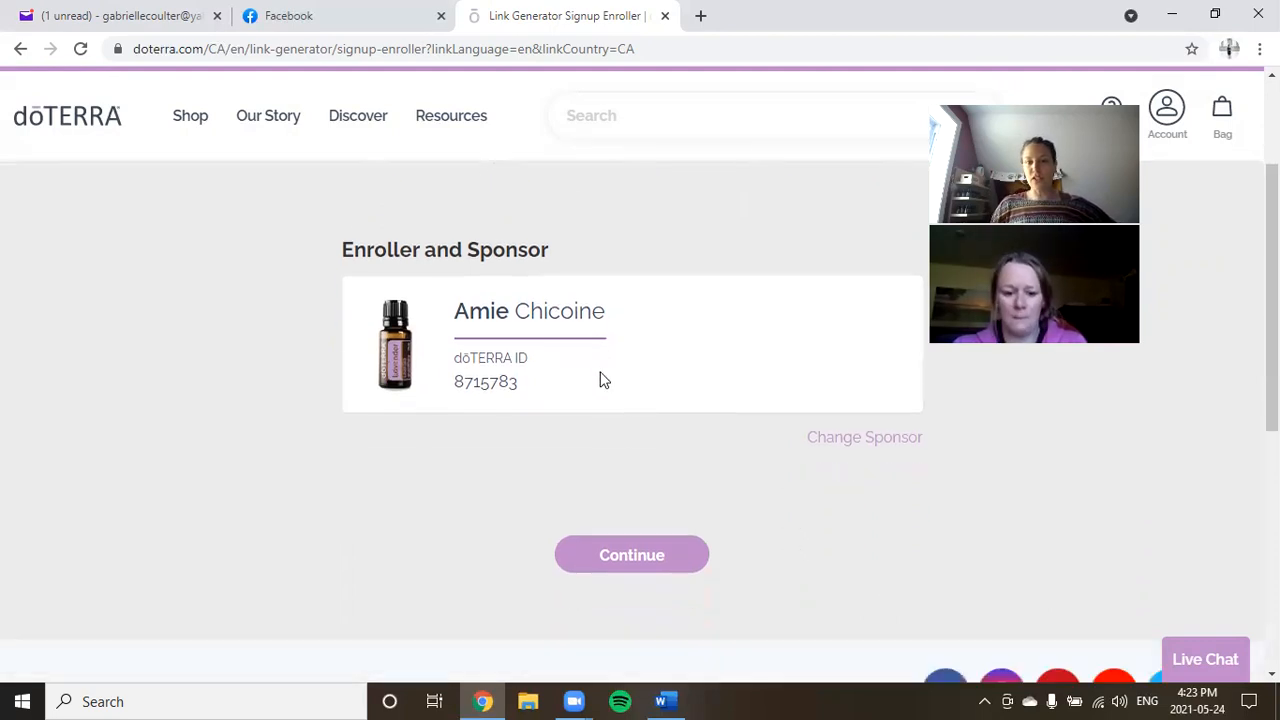
pyautogui.click(650, 567)
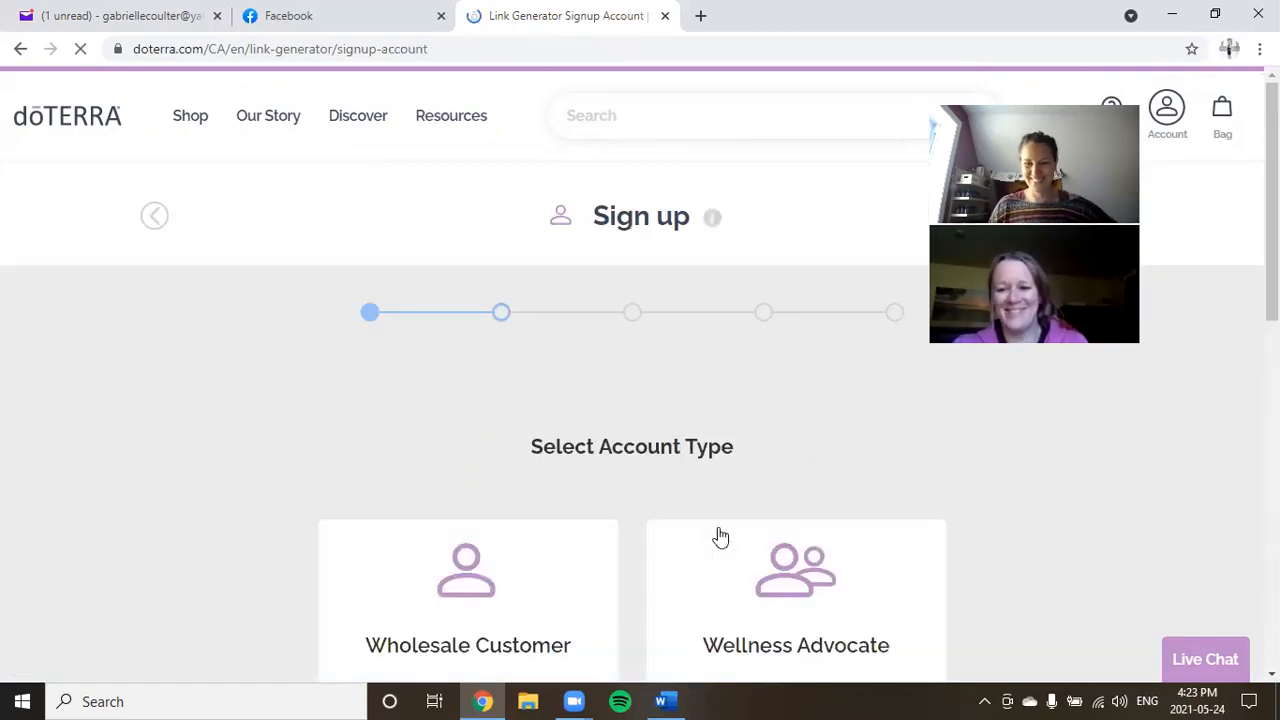
pyautogui.scroll(-2, 645, 465)
pyautogui.scroll(-1, 549, 443)
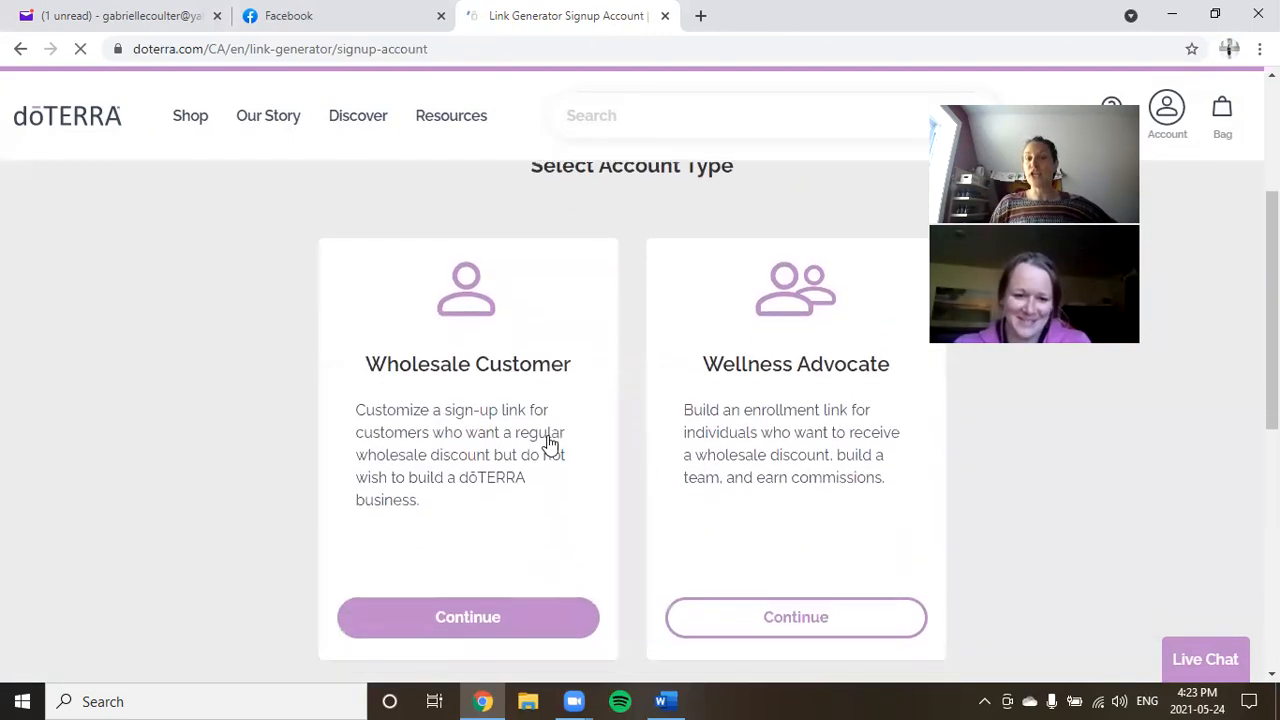
pyautogui.scroll(-1, 734, 417)
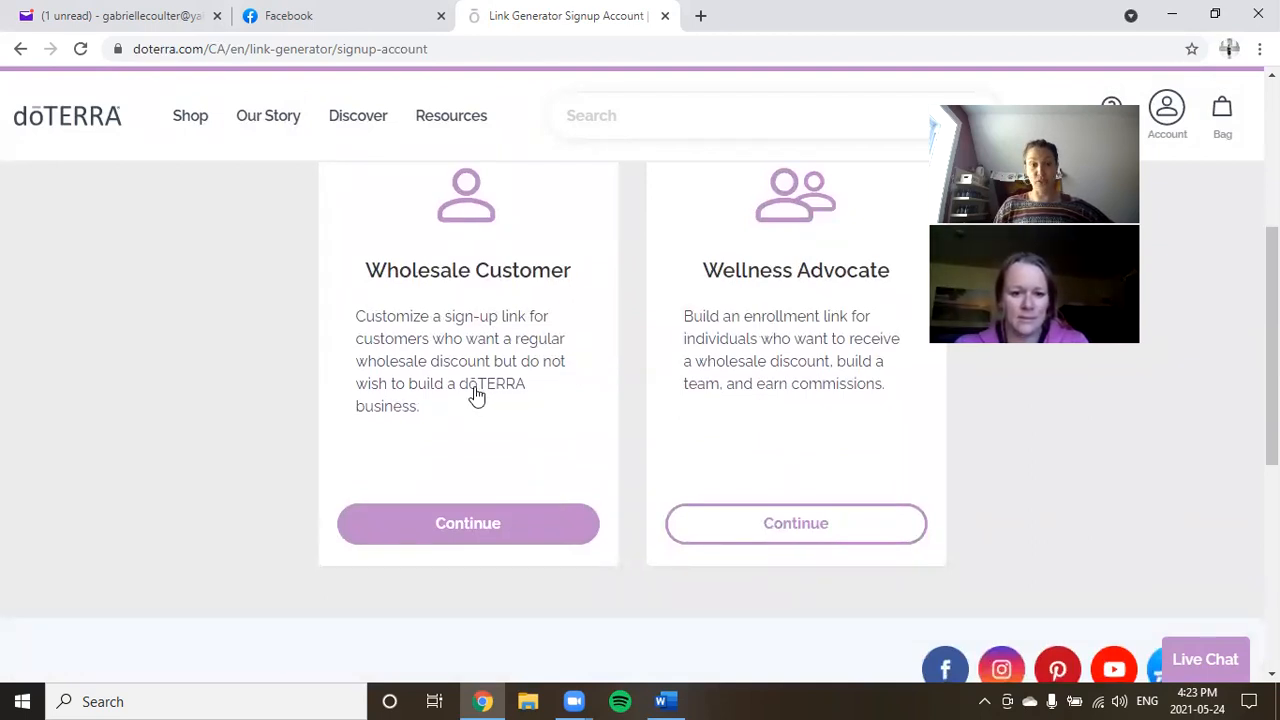
pyautogui.scroll(1, 479, 397)
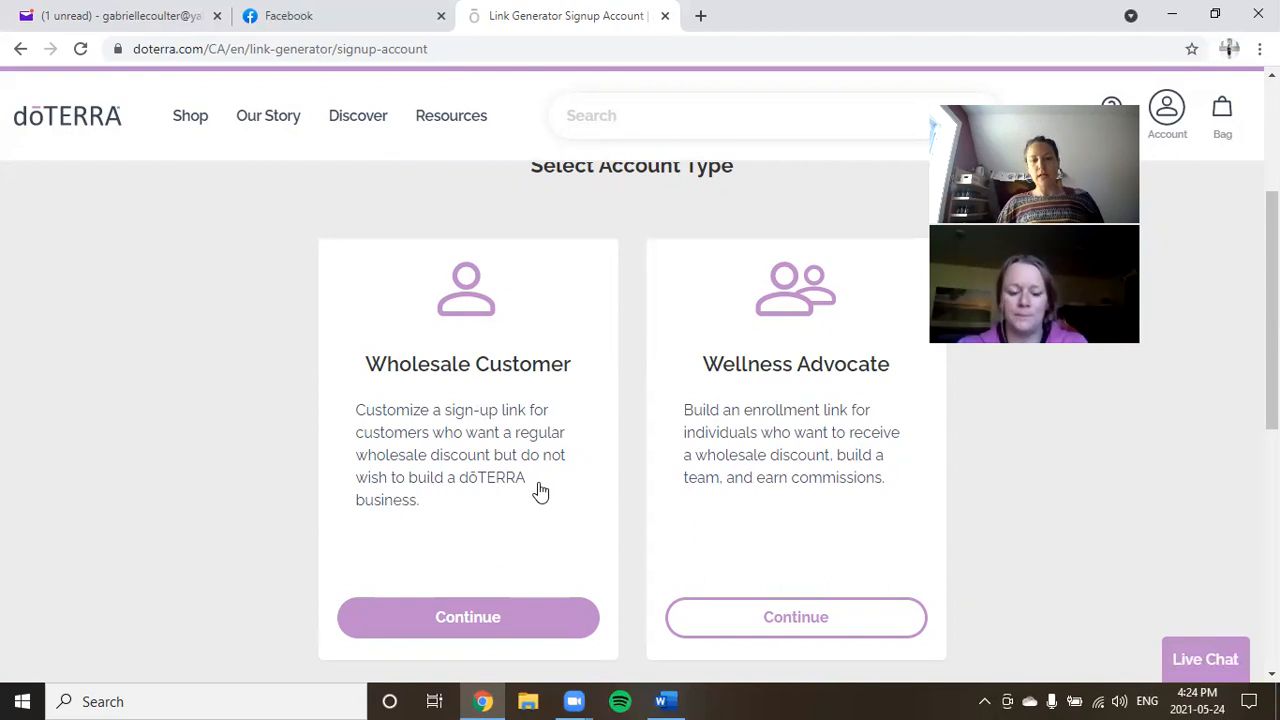
pyautogui.scroll(-1, 520, 500)
# Choose the Wholesale Customer link and add the Aroma Essentials Enrollment Collection to the bag.
pyautogui.click(480, 536)
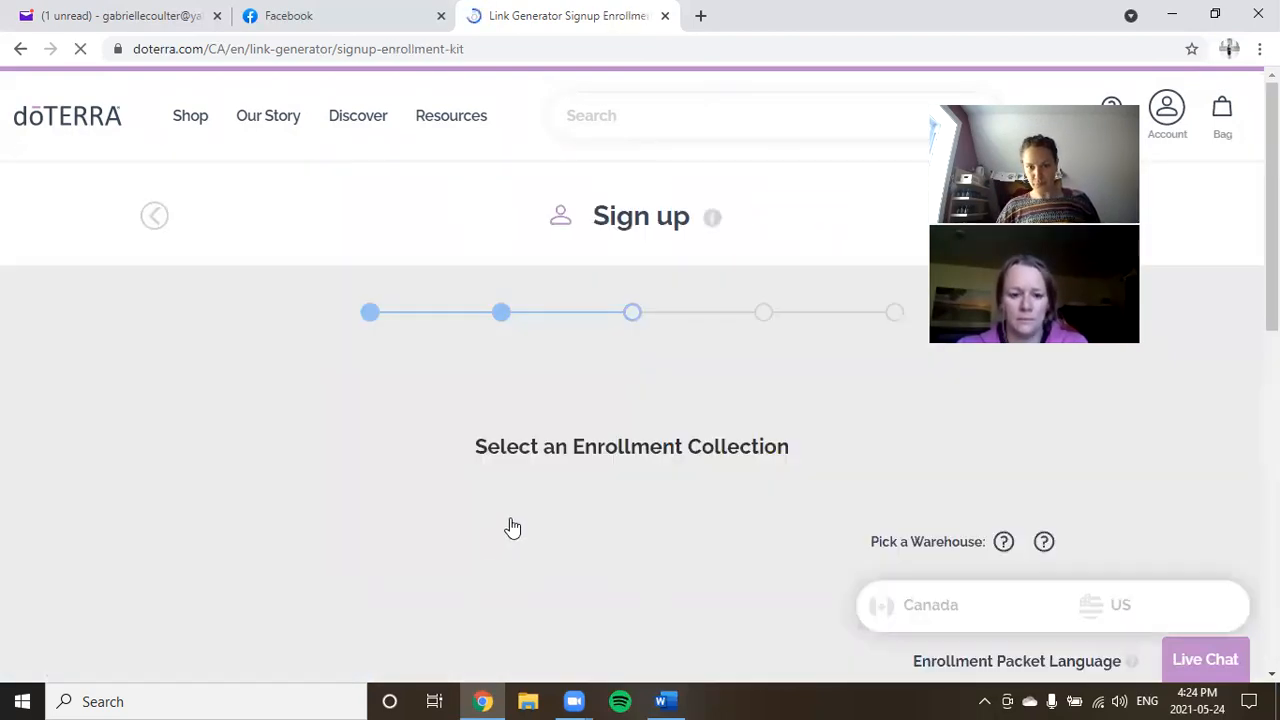
pyautogui.scroll(-1, 646, 486)
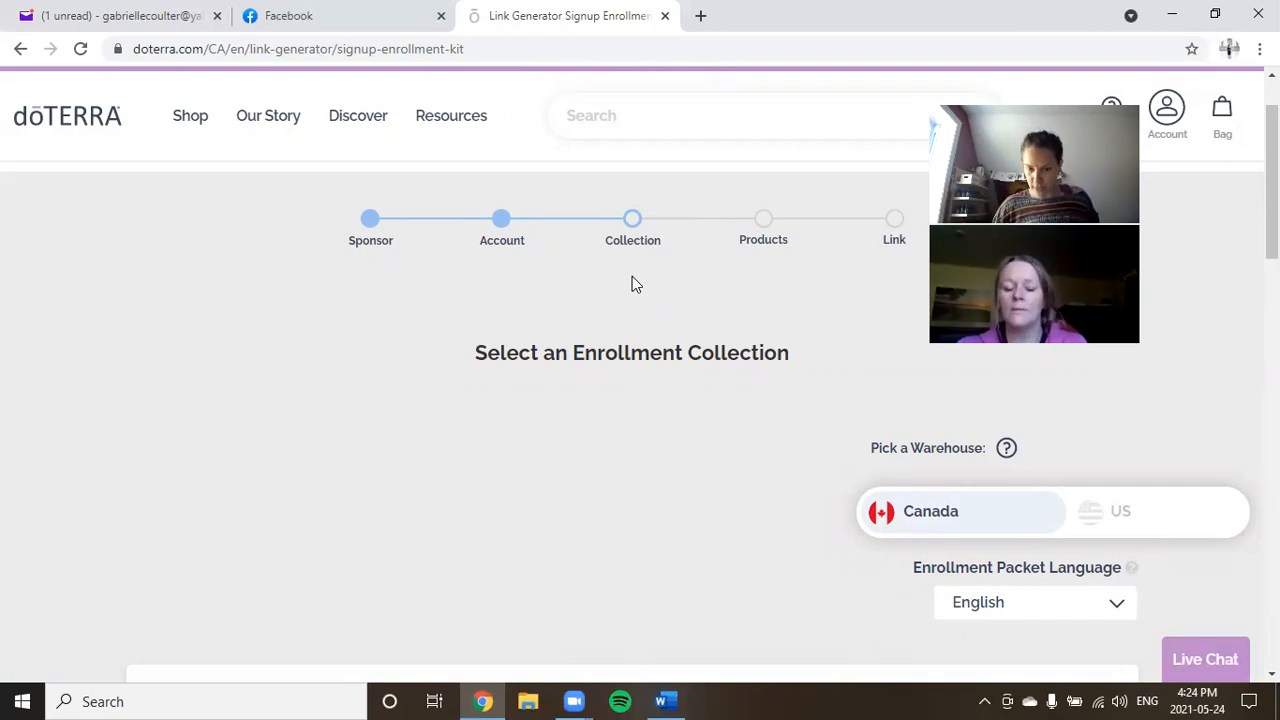
pyautogui.scroll(-2, 645, 278)
pyautogui.scroll(-5, 548, 366)
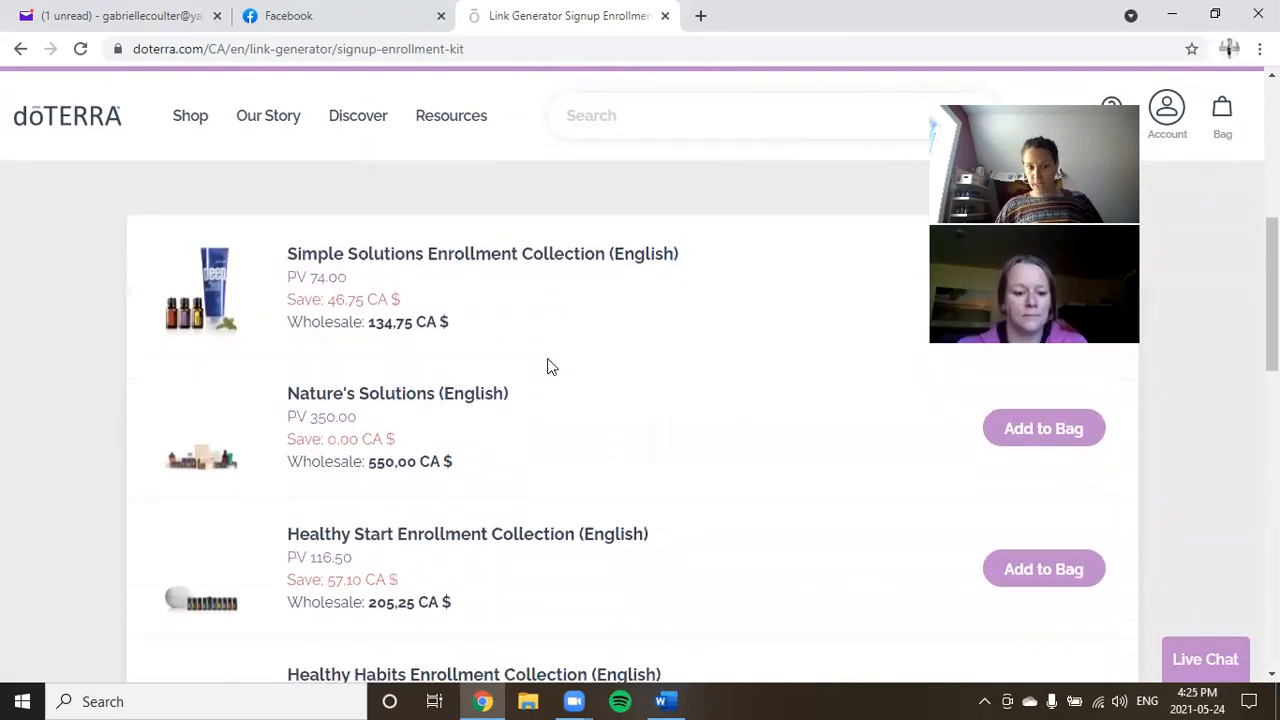
pyautogui.scroll(-3, 625, 349)
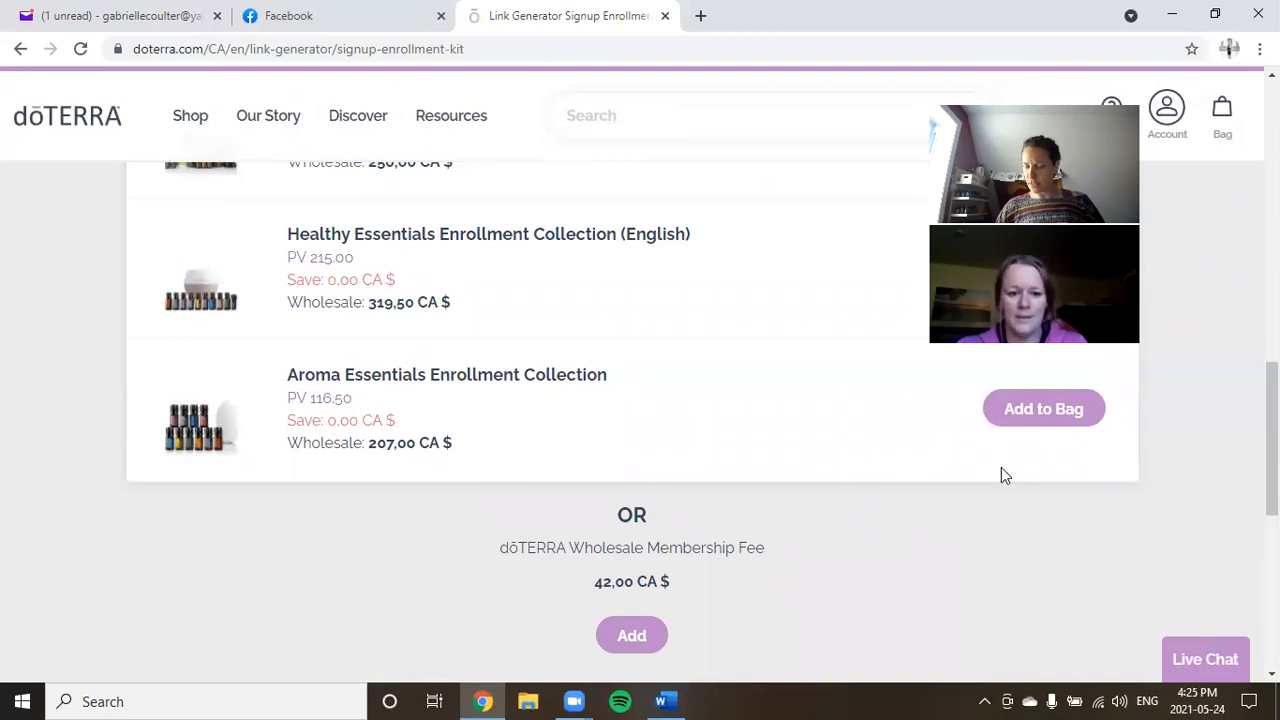
pyautogui.click(1021, 416)
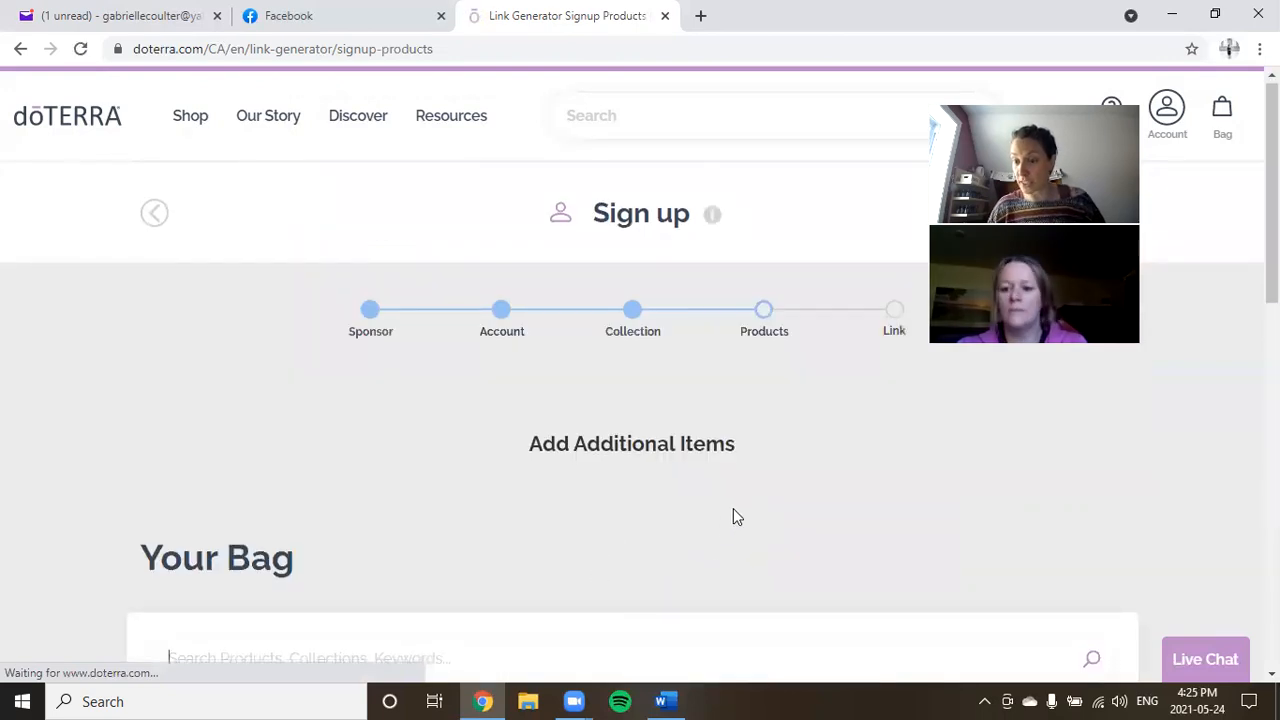
# Search the products for 'onguard' and browse the On Guard results.
pyautogui.scroll(-3, 735, 515)
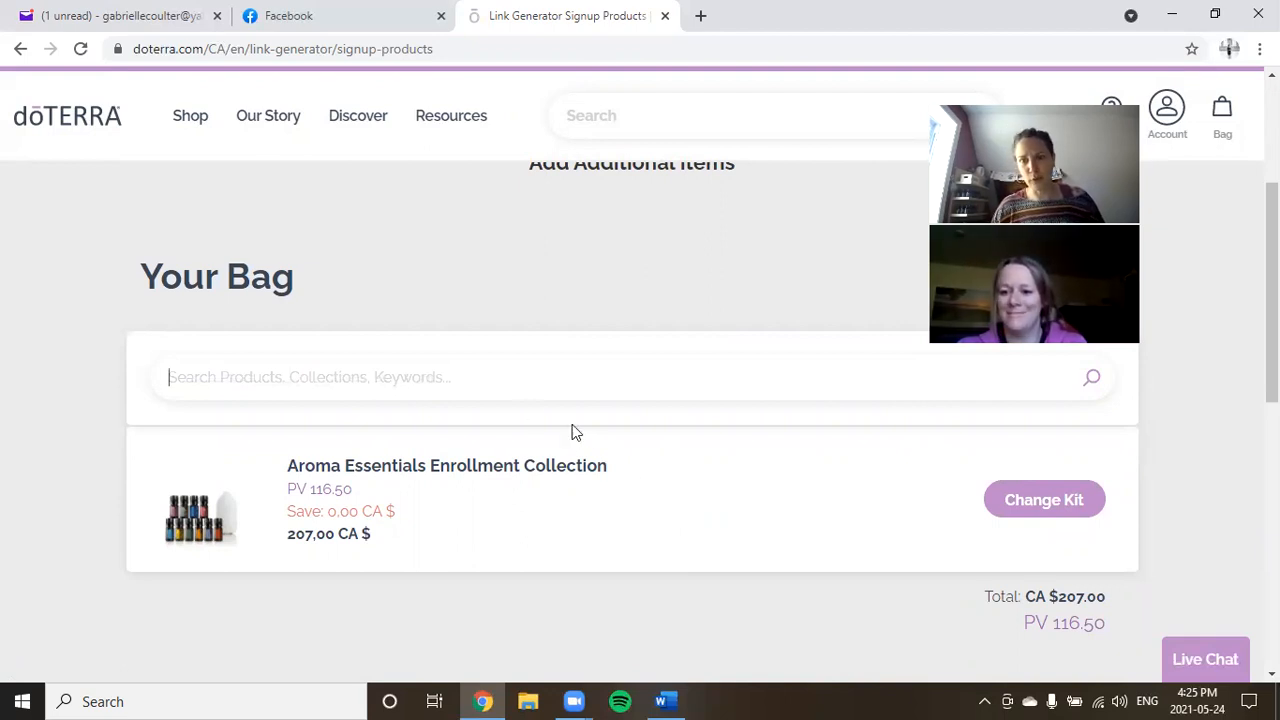
pyautogui.write('onguard')
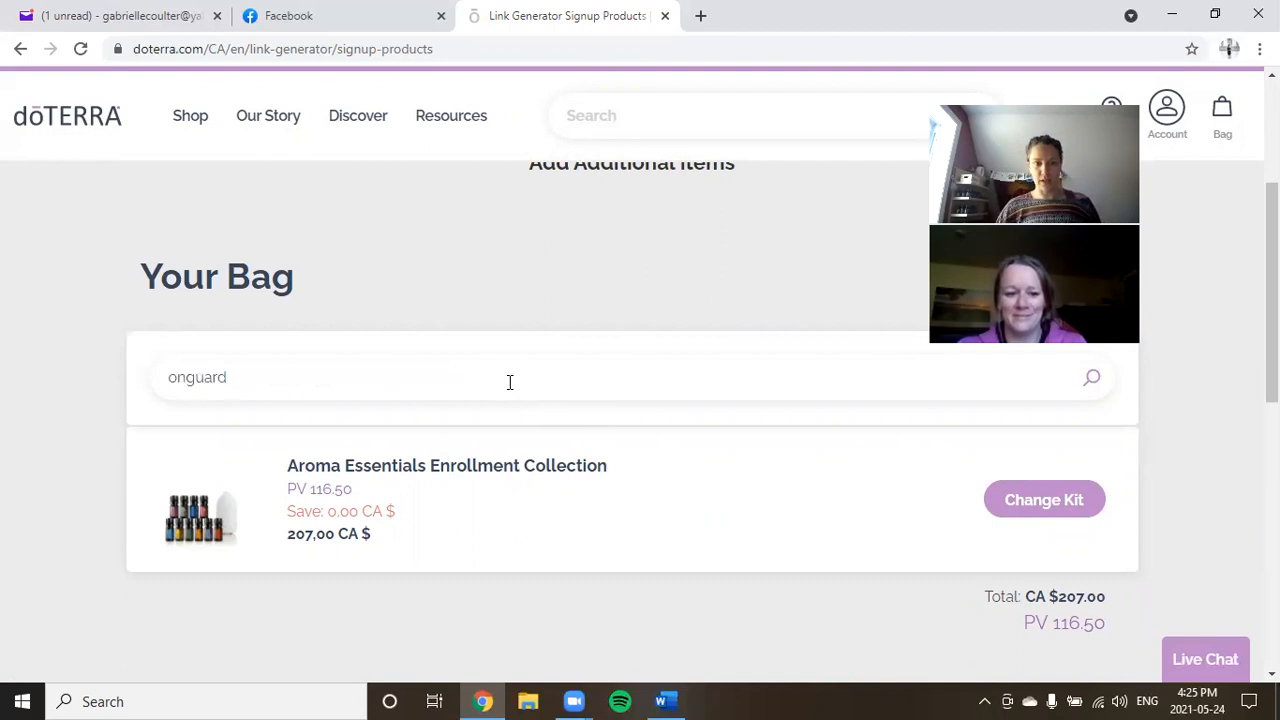
pyautogui.scroll(-3, 495, 425)
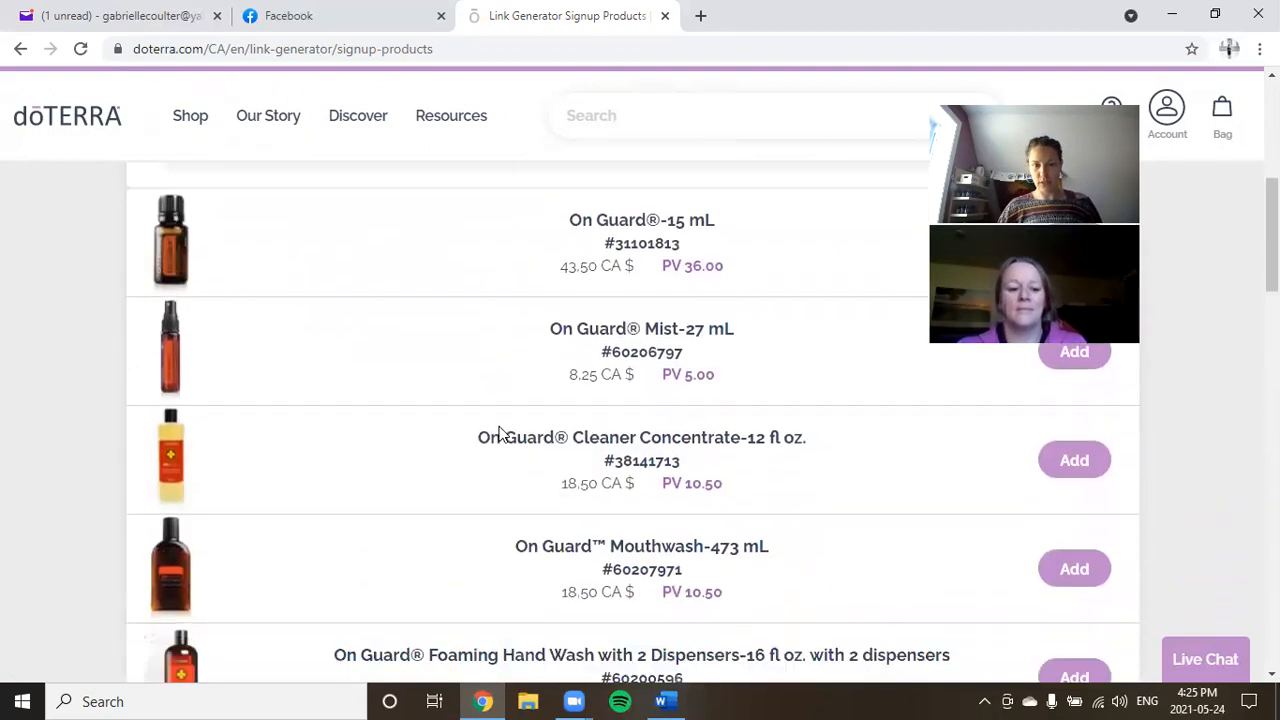
pyautogui.scroll(-4, 503, 432)
pyautogui.click(1074, 476)
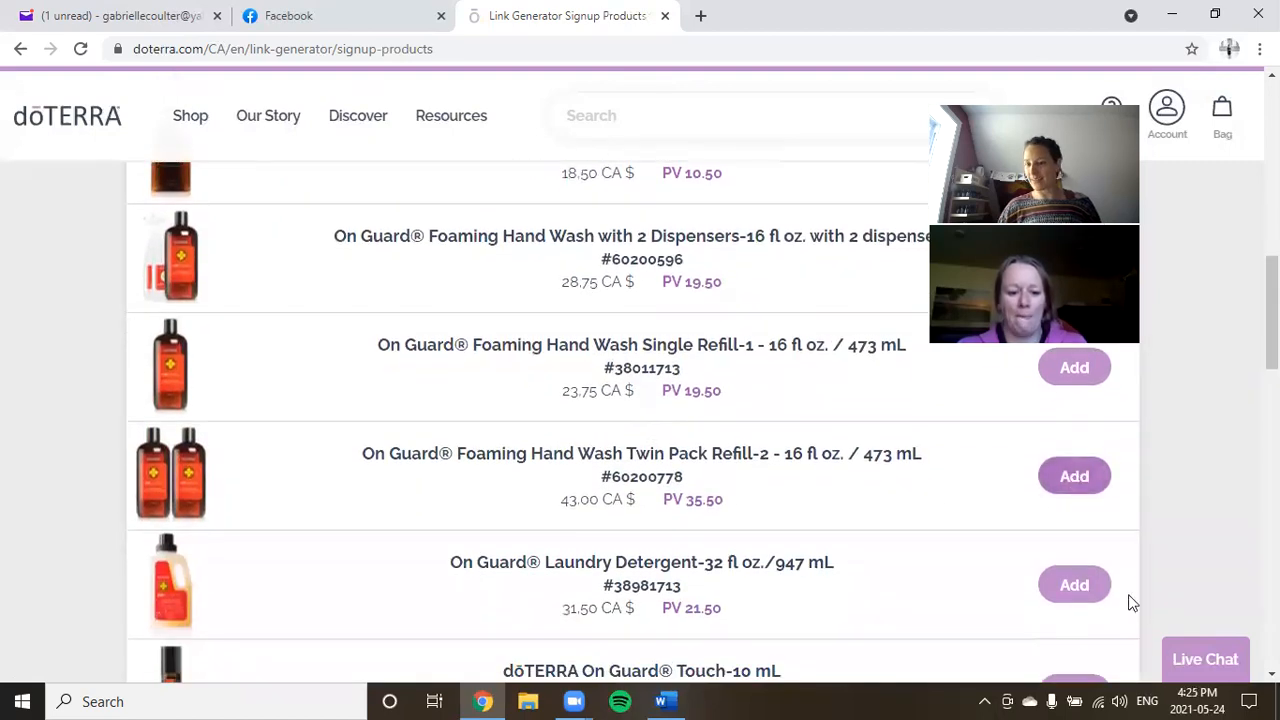
pyautogui.scroll(-15, 59, 350)
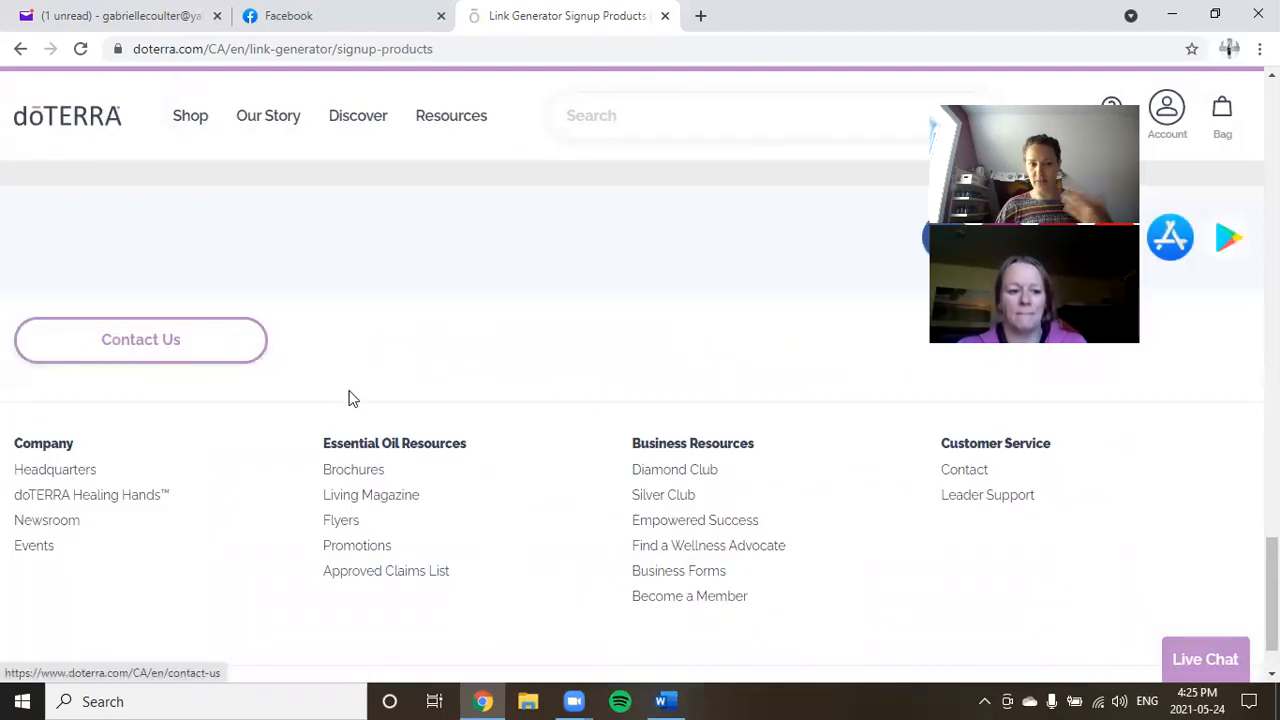
pyautogui.scroll(8, 429, 391)
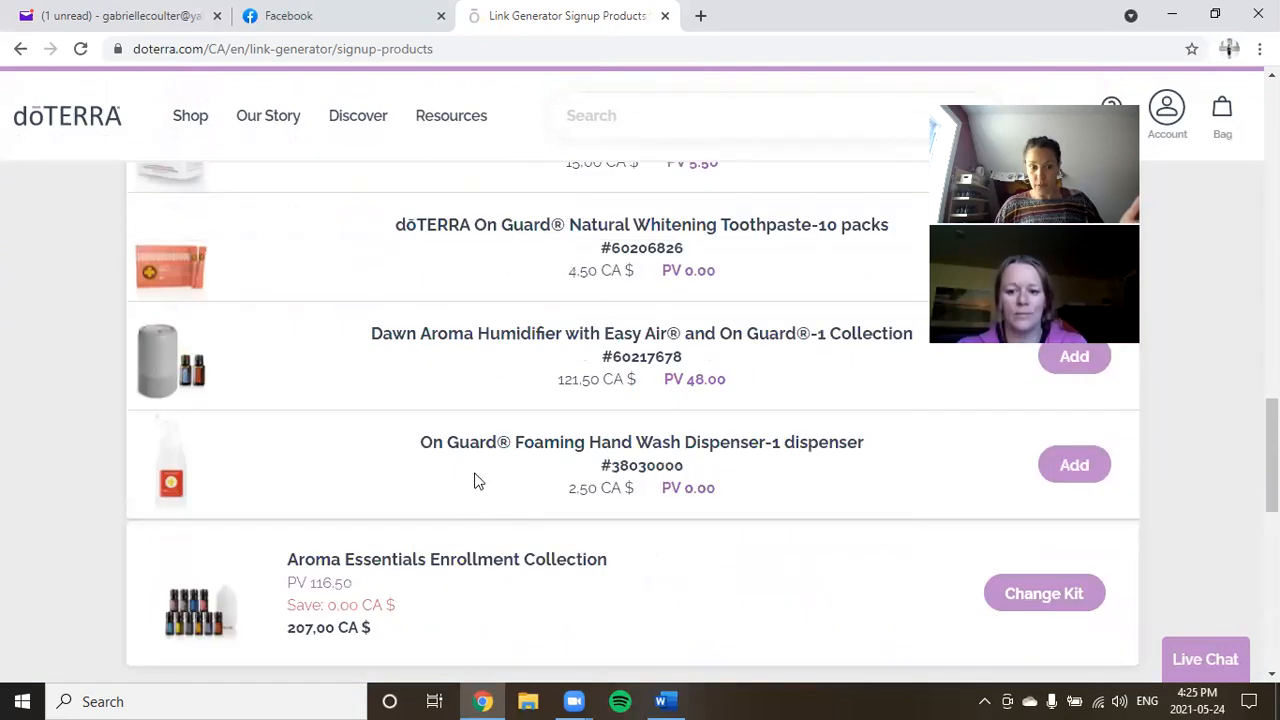
pyautogui.scroll(6, 672, 466)
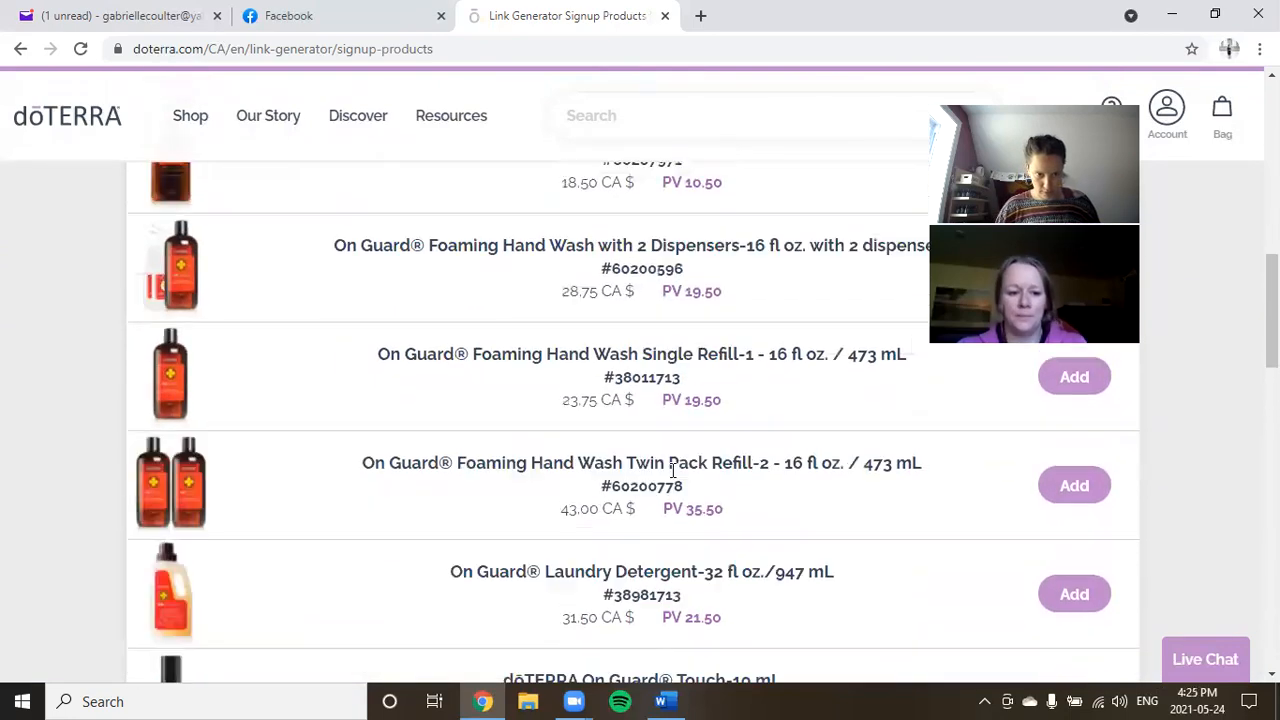
pyautogui.scroll(10, 672, 466)
pyautogui.scroll(-2, 394, 523)
# Clear the onguard search, leaving only the Aroma Essentials collection at CA $207.00.
pyautogui.moveTo(290, 453); pyautogui.dragTo(170, 448)
pyautogui.press('BackSpace')
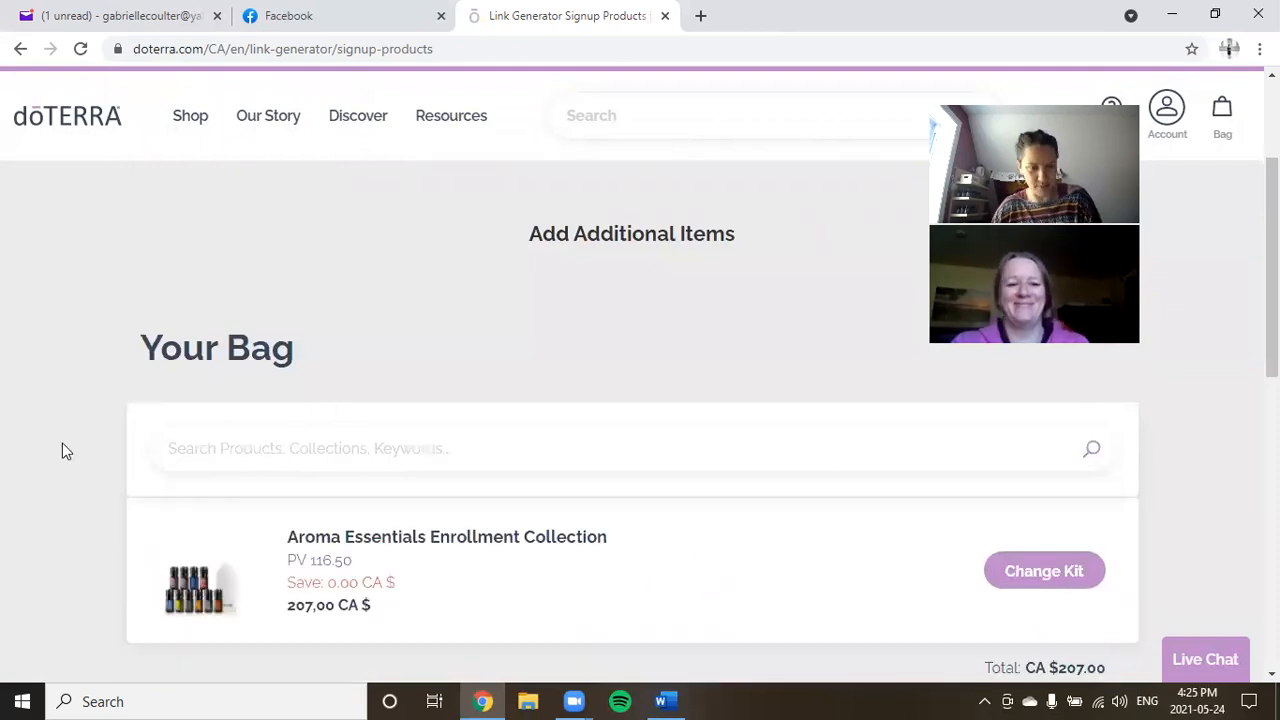
pyautogui.scroll(-2, 144, 437)
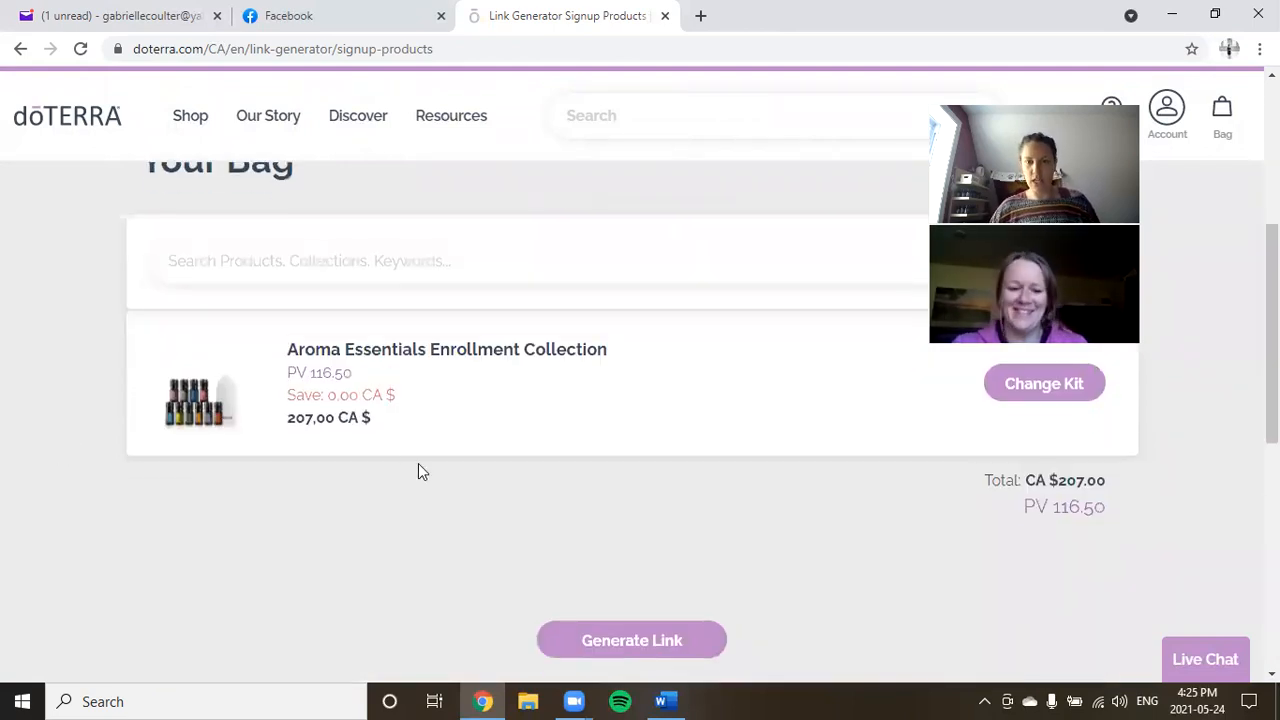
pyautogui.scroll(1, 641, 505)
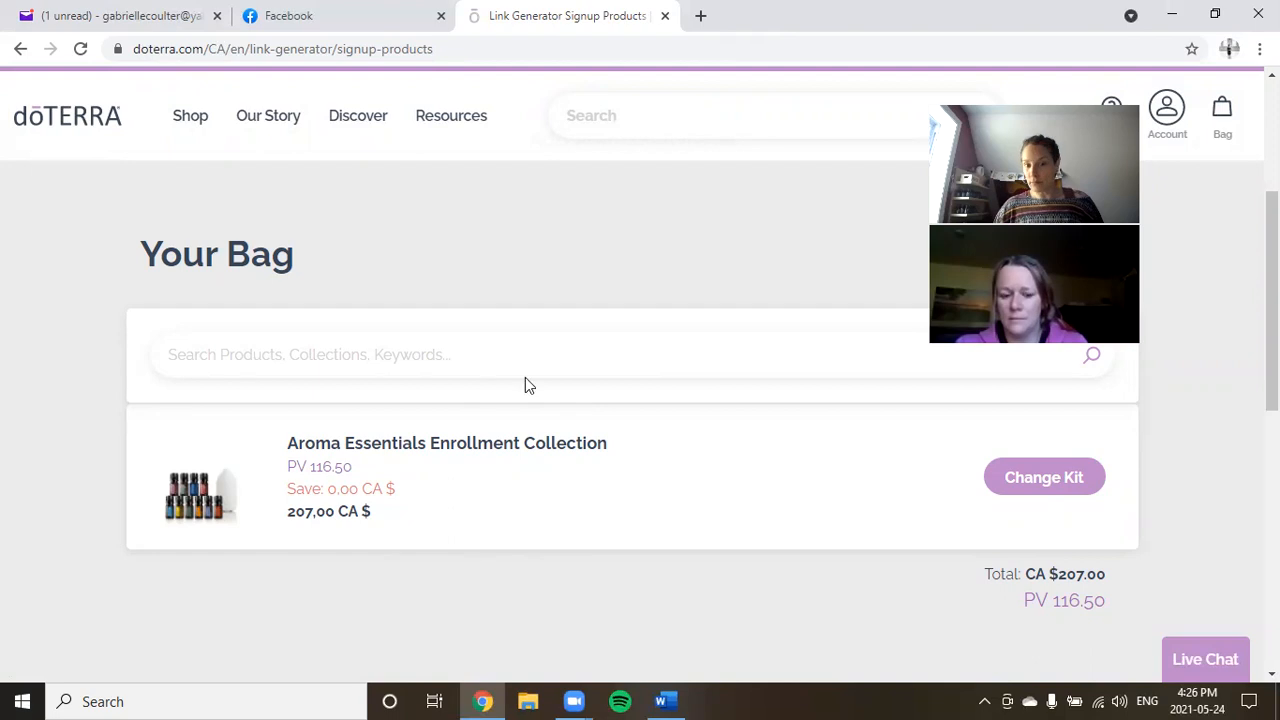
pyautogui.scroll(-1, 579, 522)
pyautogui.scroll(-3, 579, 522)
# Generate the personalized sign-up link, shorten it to a doterra.me URL, and select it.
pyautogui.click(628, 366)
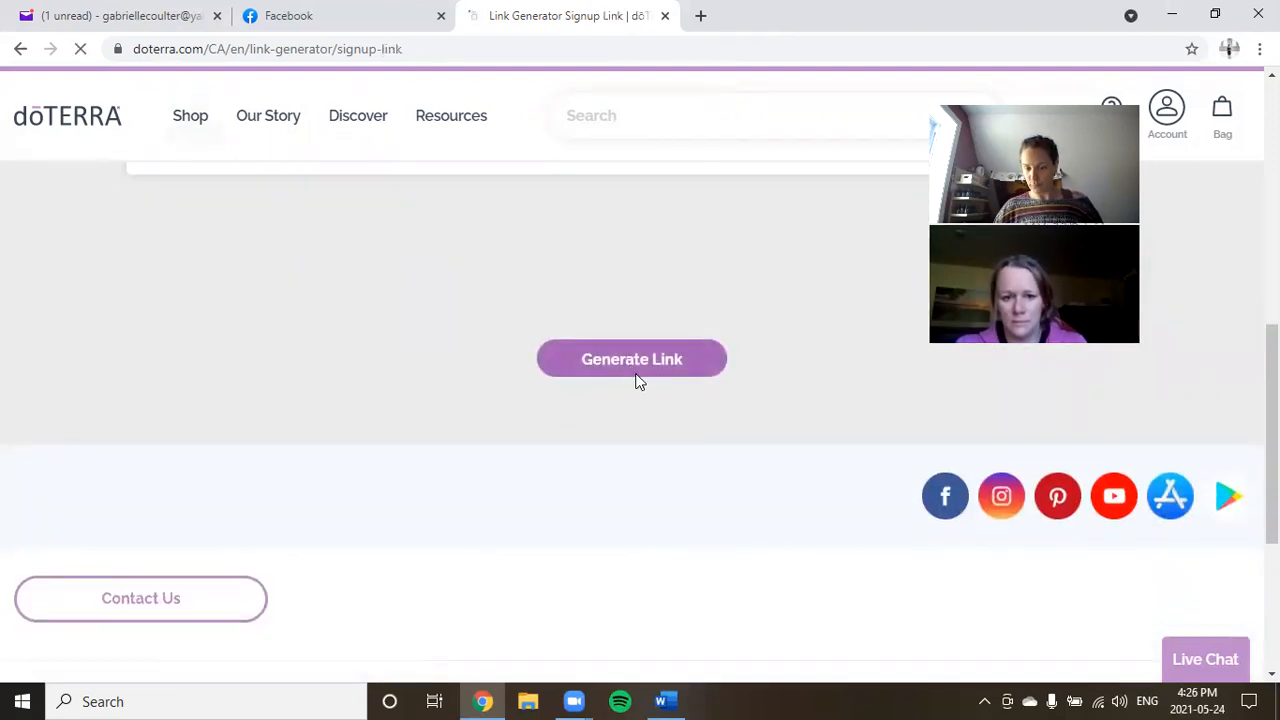
pyautogui.scroll(-2, 703, 441)
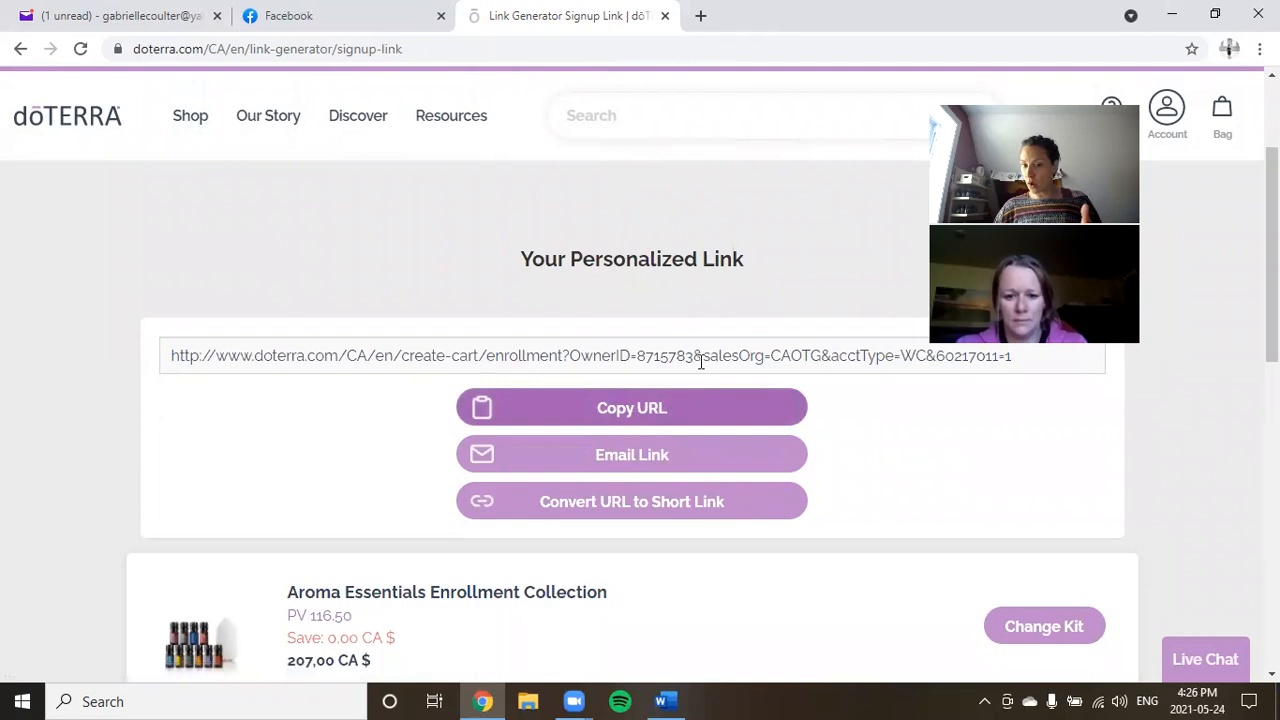
pyautogui.click(622, 508)
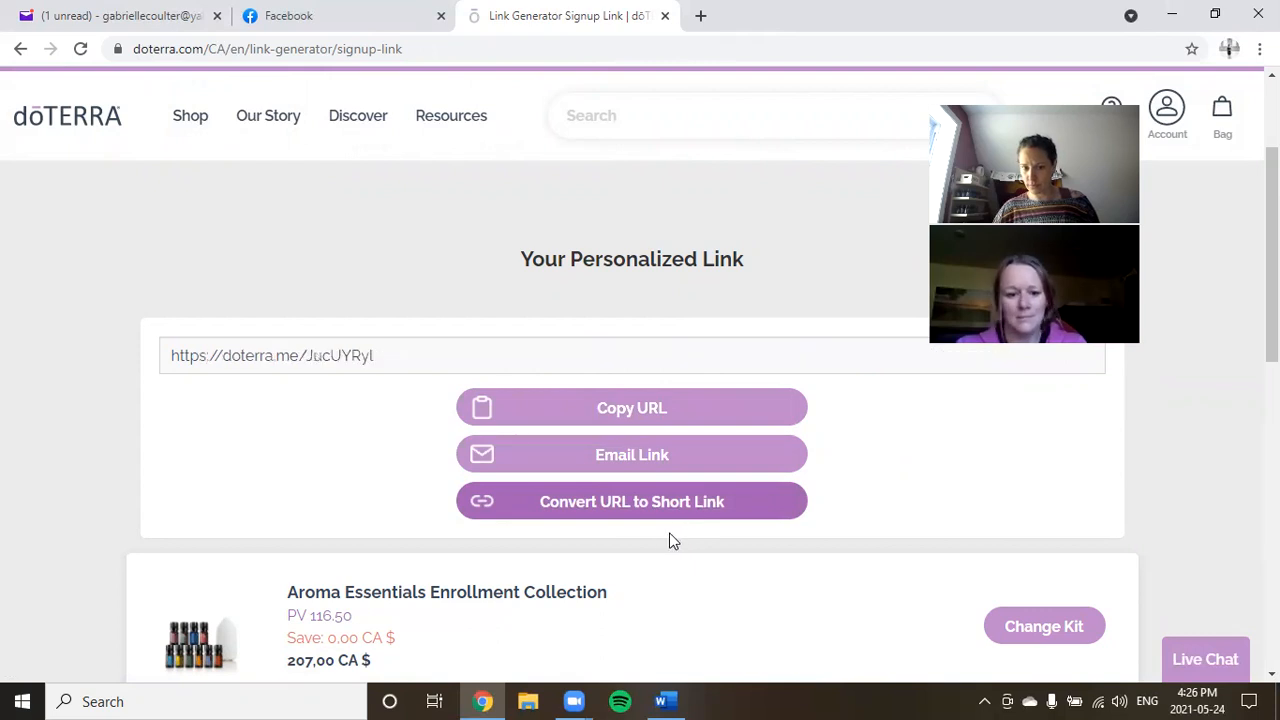
pyautogui.click(440, 352)
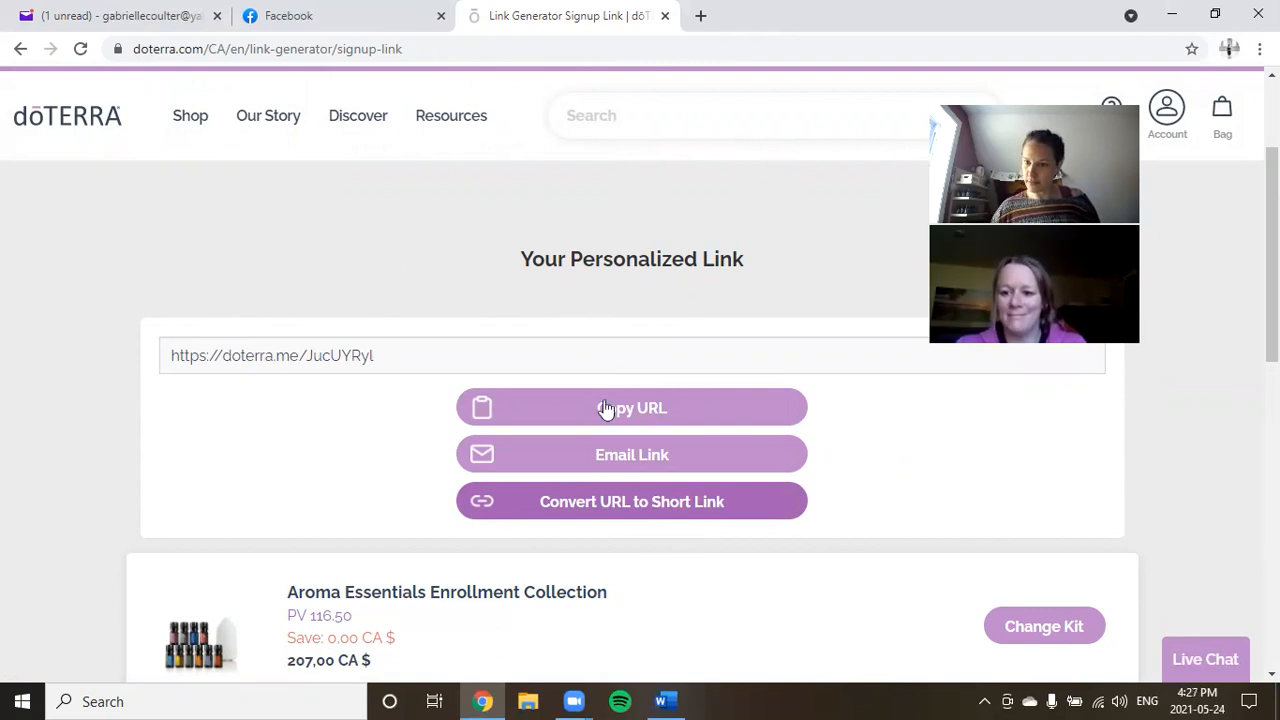
pyautogui.moveTo(409, 360); pyautogui.dragTo(173, 364)
pyautogui.hotkey('ctrl', 'c')
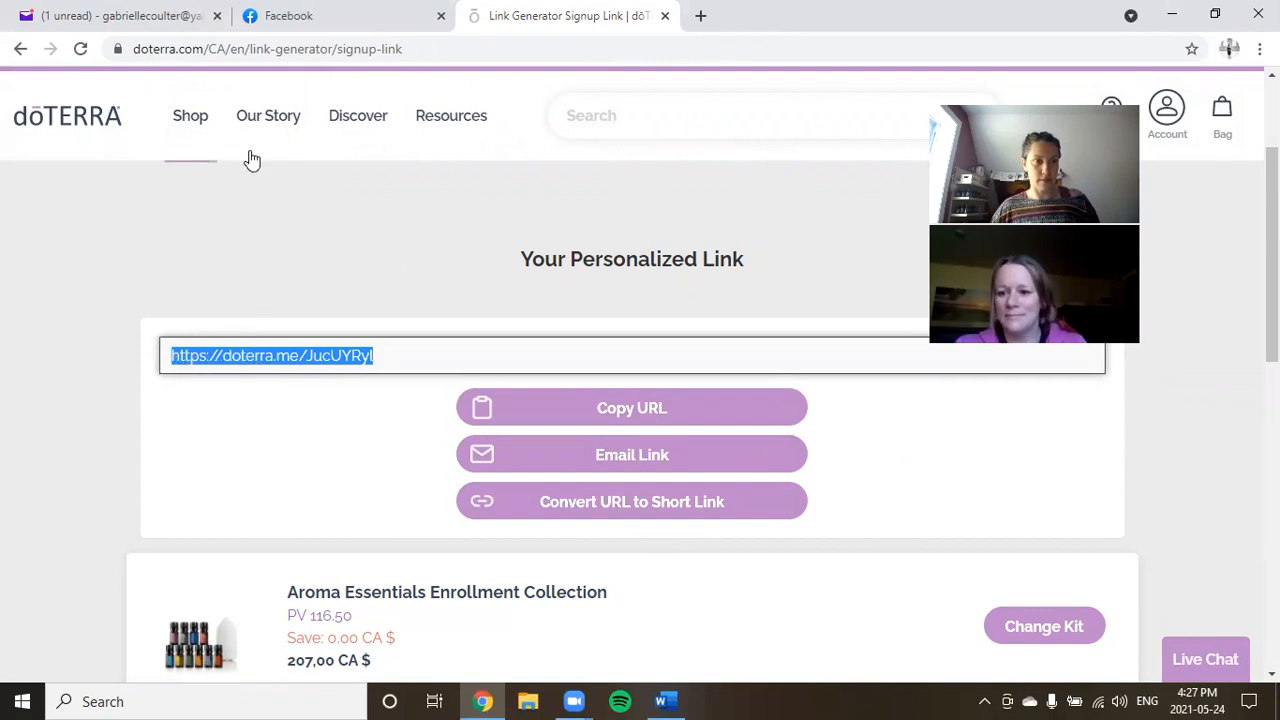
# Paste and send the doterra.me short link in the Facebook Messenger chat, then return to doTERRA.
pyautogui.click(393, 31)
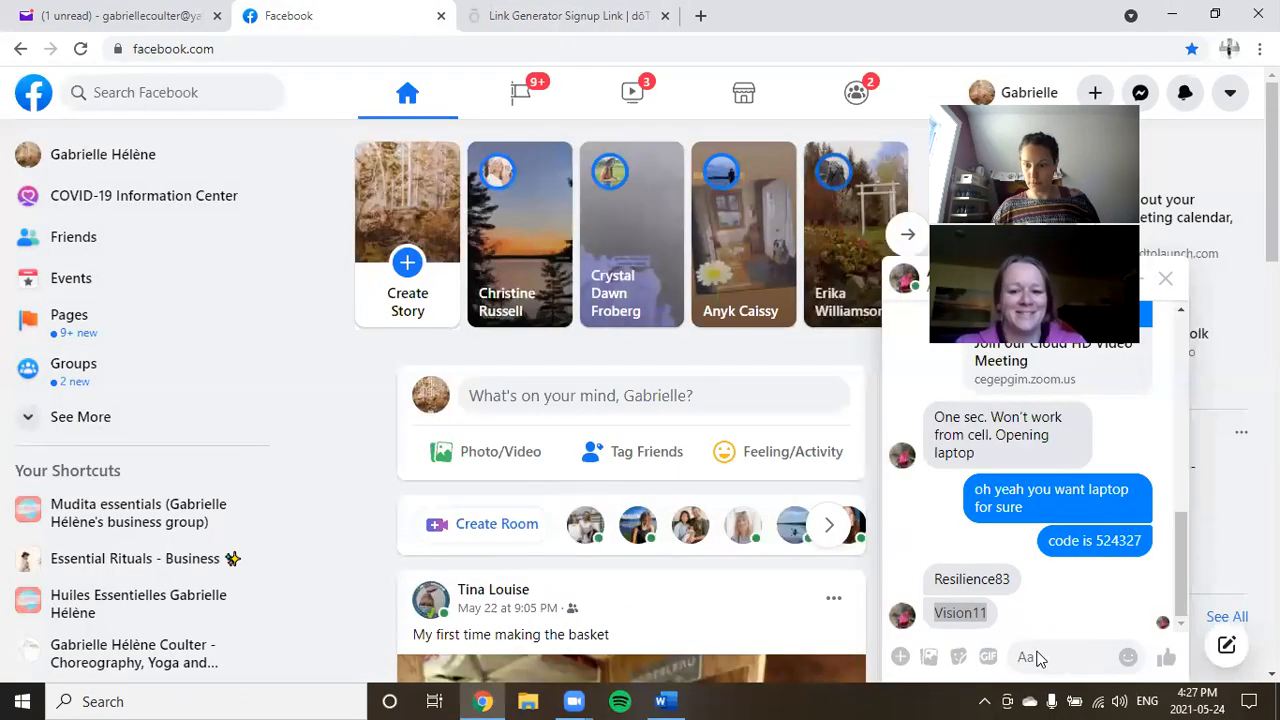
pyautogui.hotkey('ctrl', 'v')
pyautogui.press('Return')
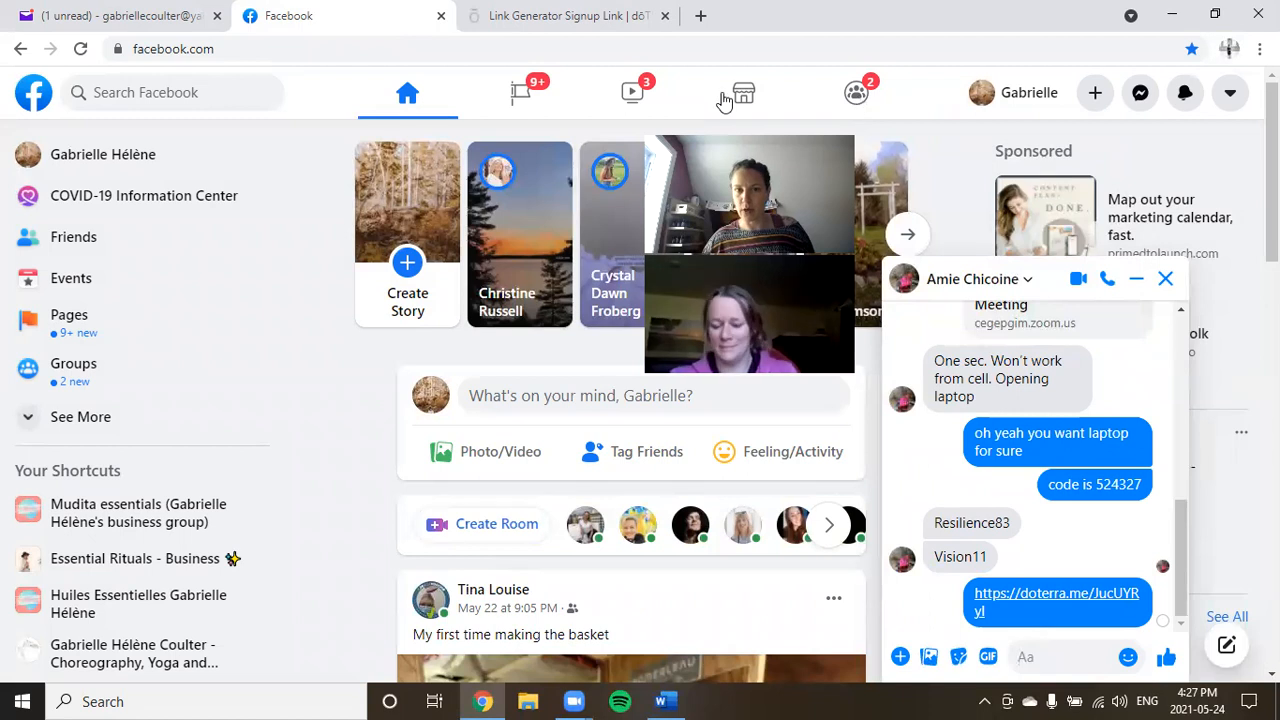
pyautogui.click(585, 18)
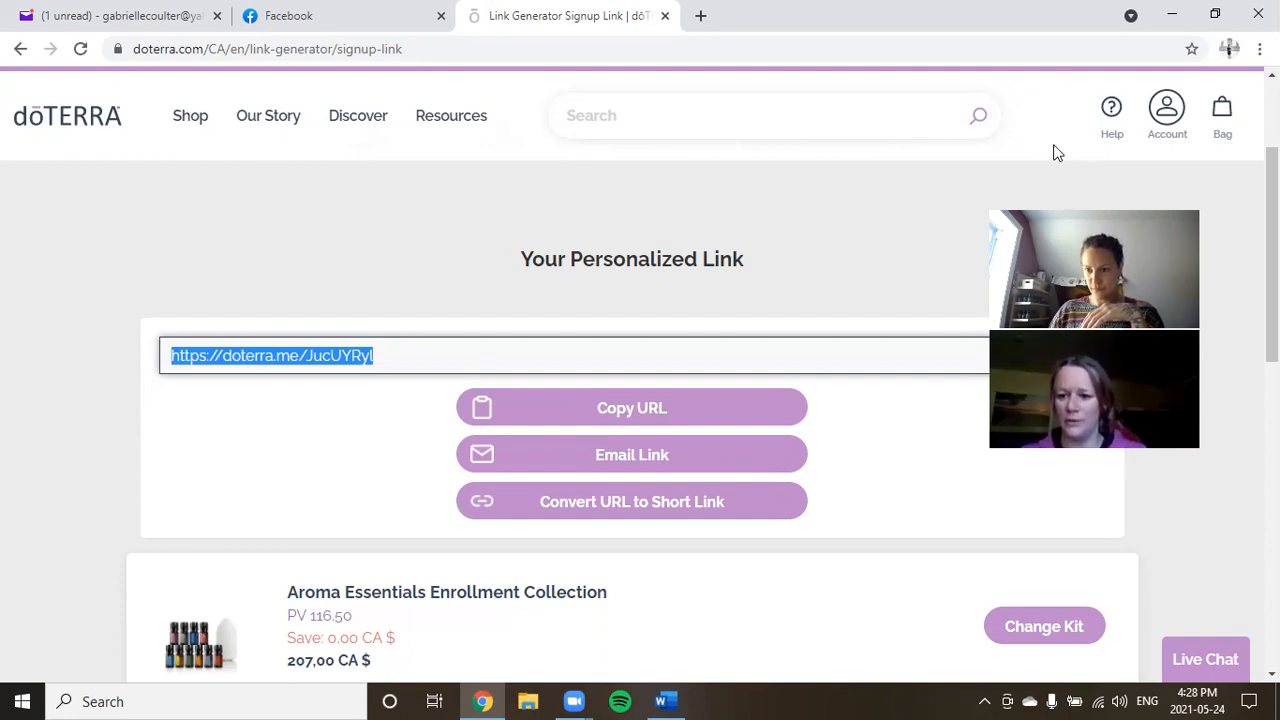
pyautogui.click(1170, 120)
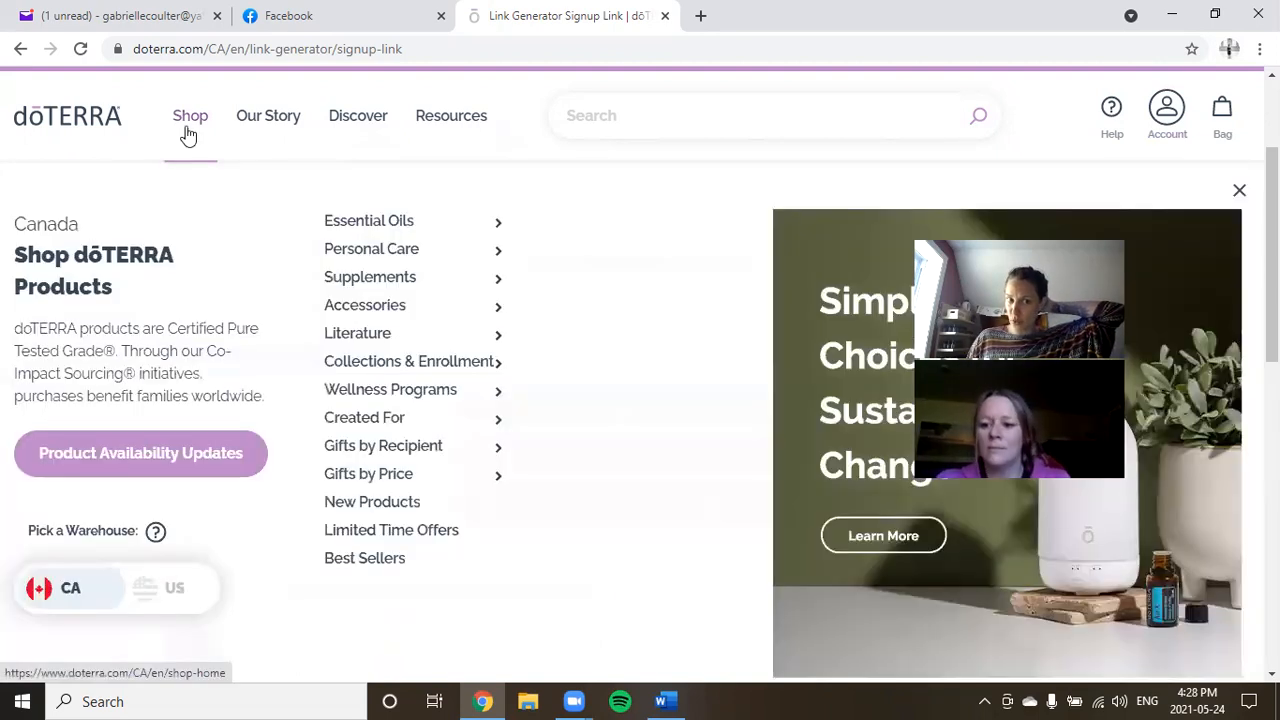
pyautogui.click(187, 133)
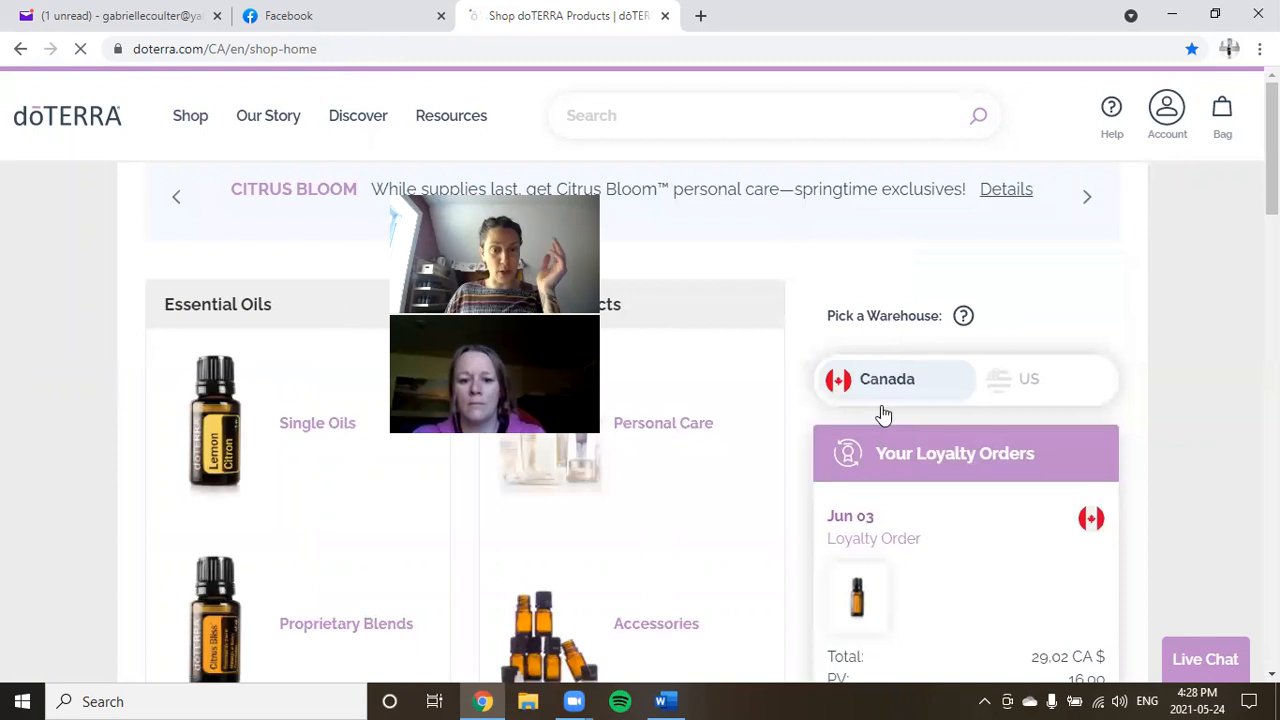
pyautogui.scroll(-2, 1165, 452)
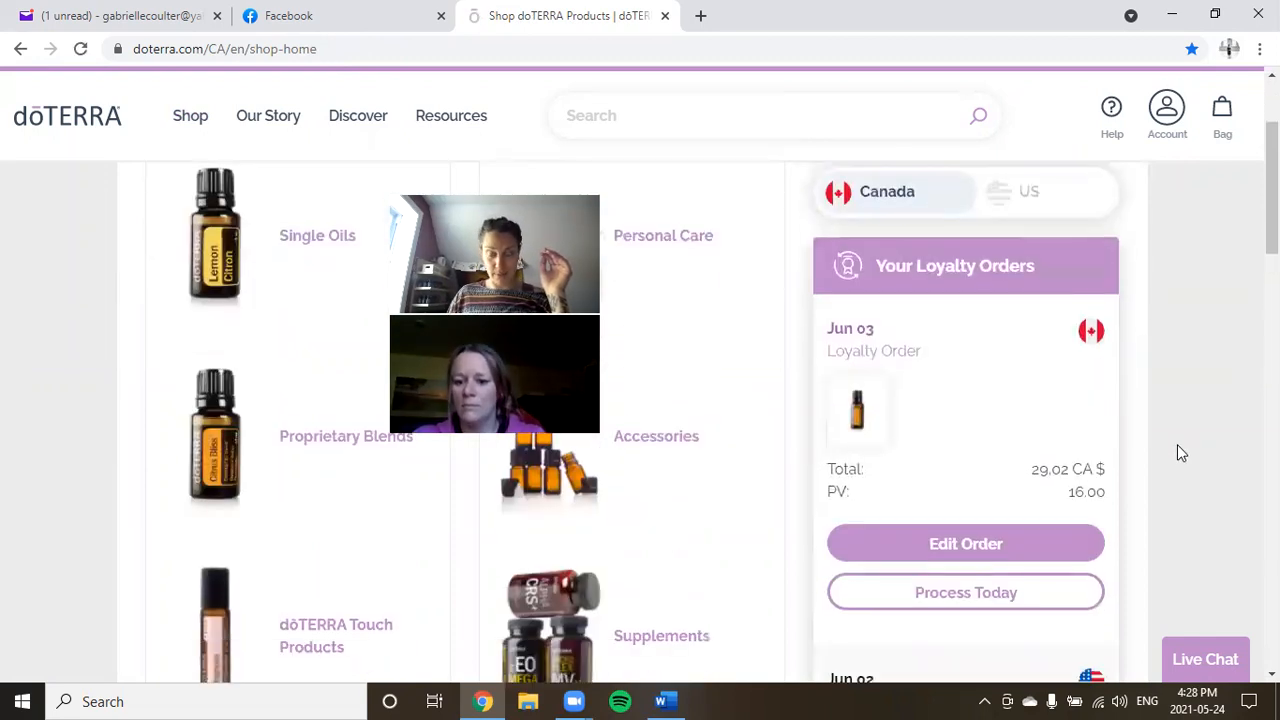
pyautogui.scroll(-3, 1177, 452)
pyautogui.scroll(-1, 1177, 446)
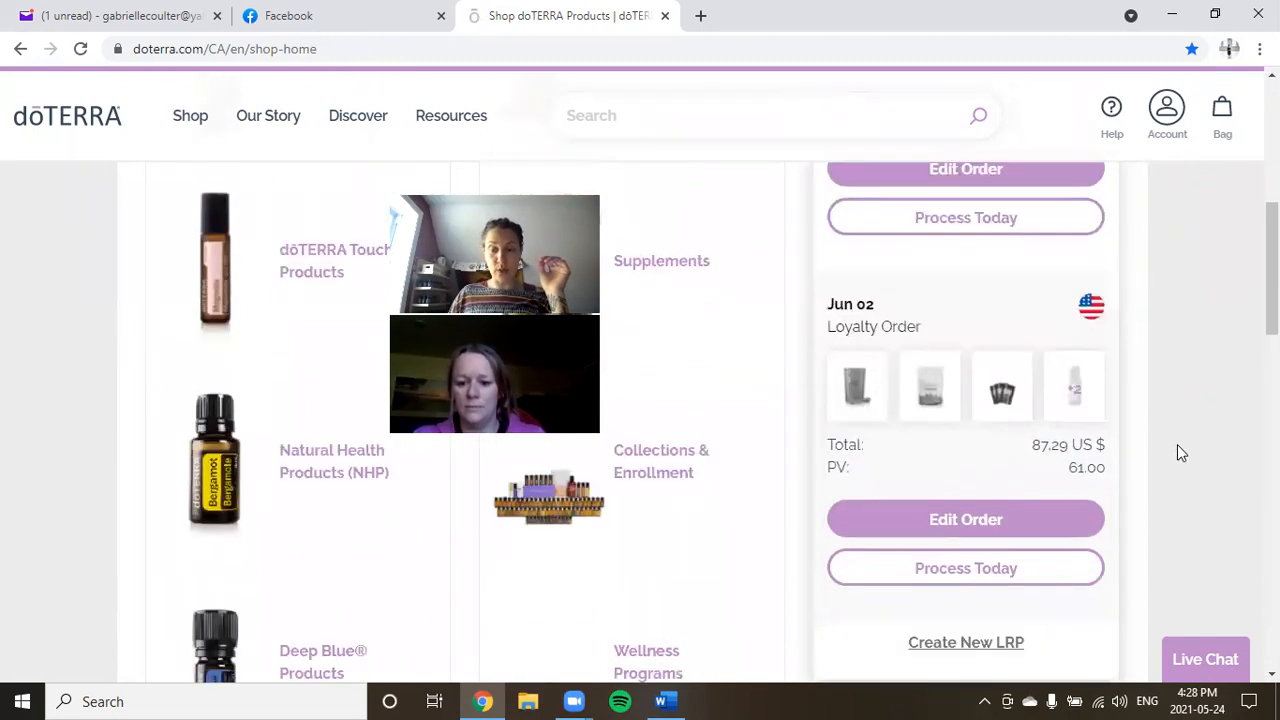
pyautogui.scroll(3, 1177, 446)
pyautogui.scroll(1, 1177, 444)
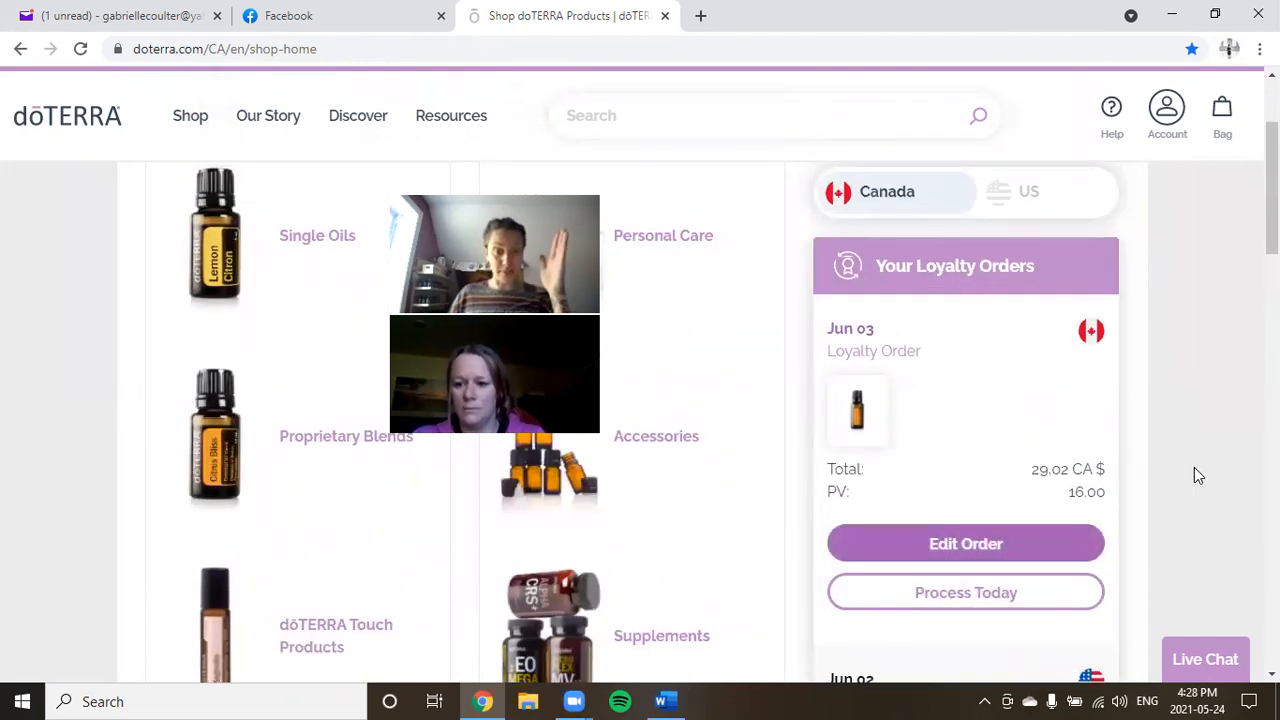
pyautogui.scroll(-1, 1194, 467)
pyautogui.scroll(-1, 1194, 467)
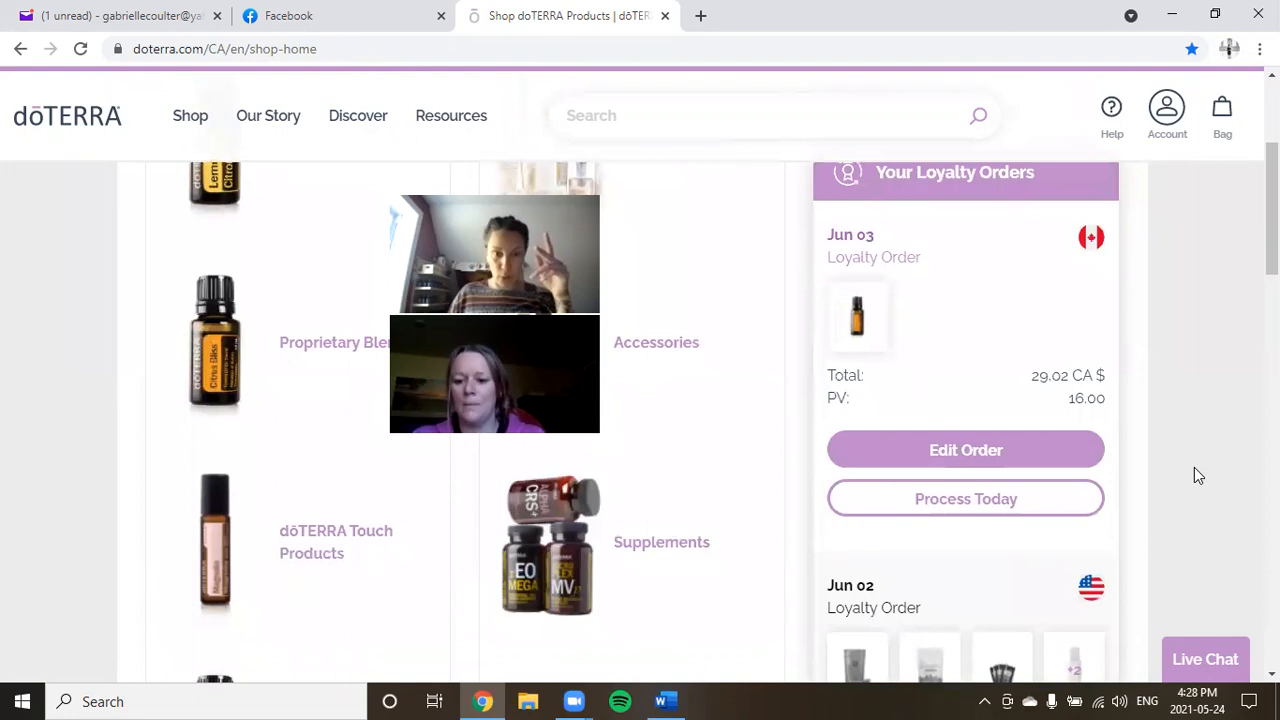
pyautogui.scroll(-2, 999, 540)
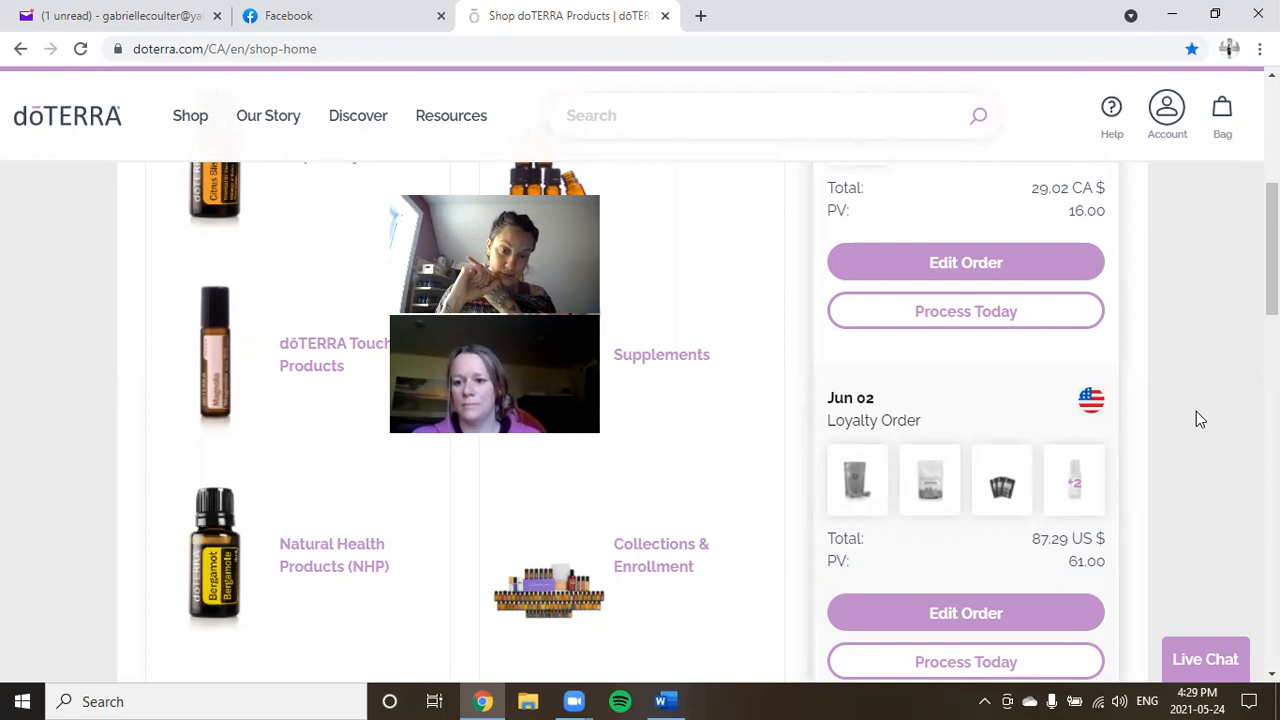
# Sign out of My Office and log back in with the saved credentials.
pyautogui.click(1166, 130)
pyautogui.click(1038, 503)
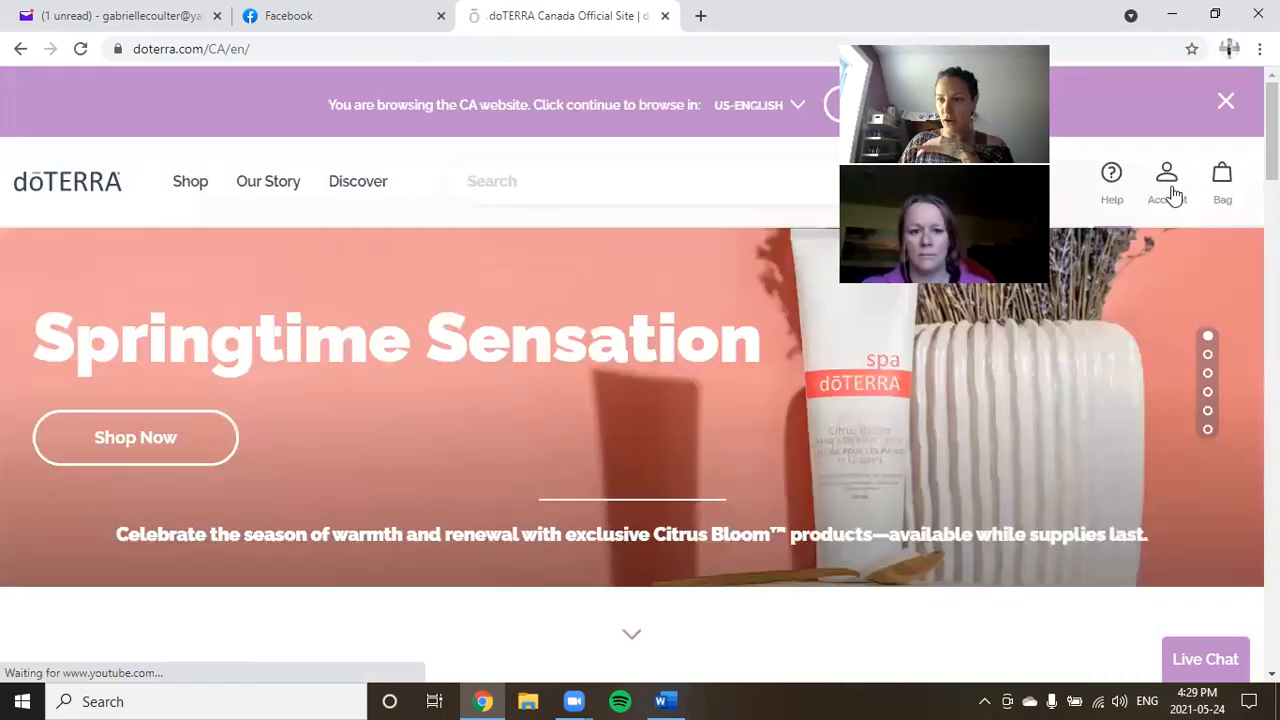
pyautogui.click(1170, 194)
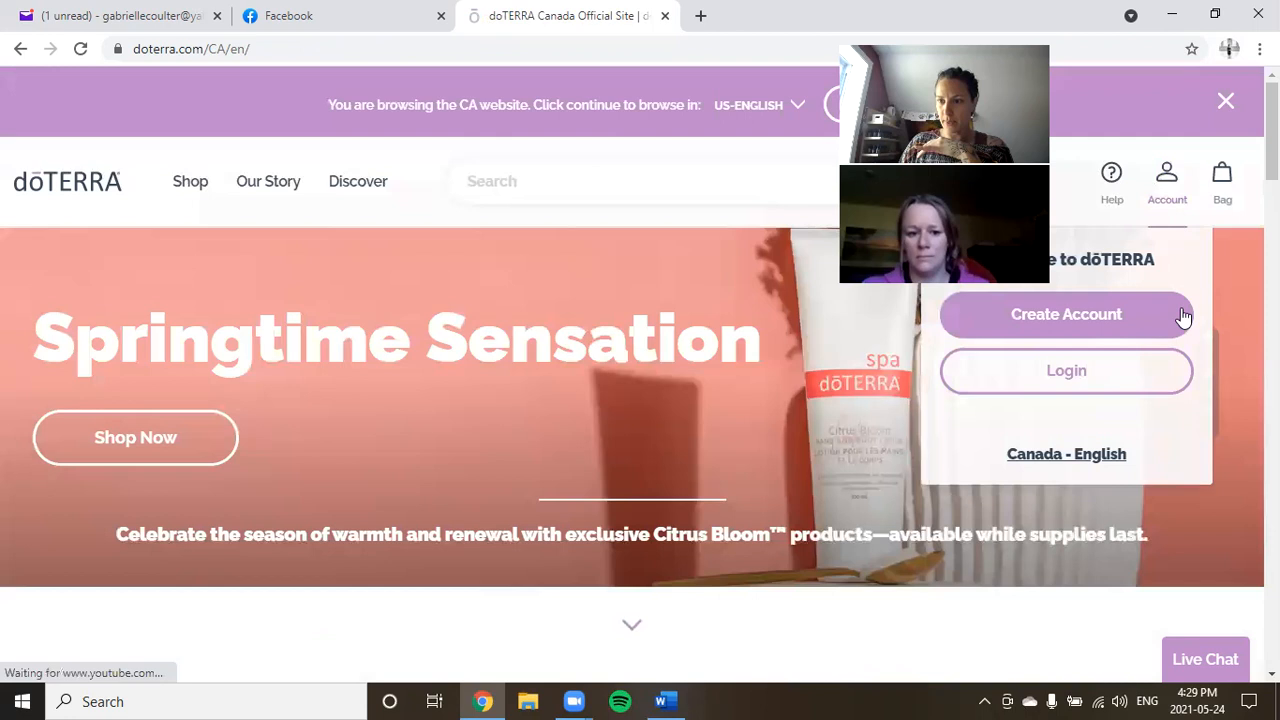
pyautogui.click(1086, 382)
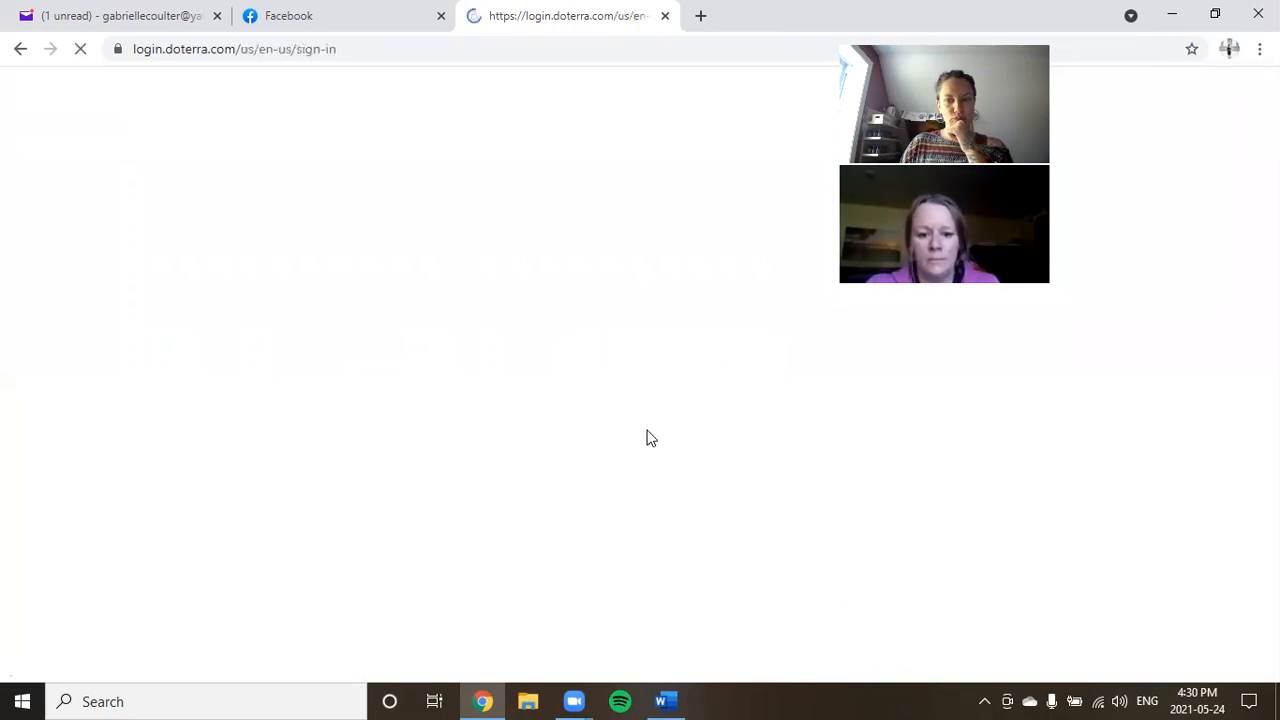
pyautogui.click(637, 654)
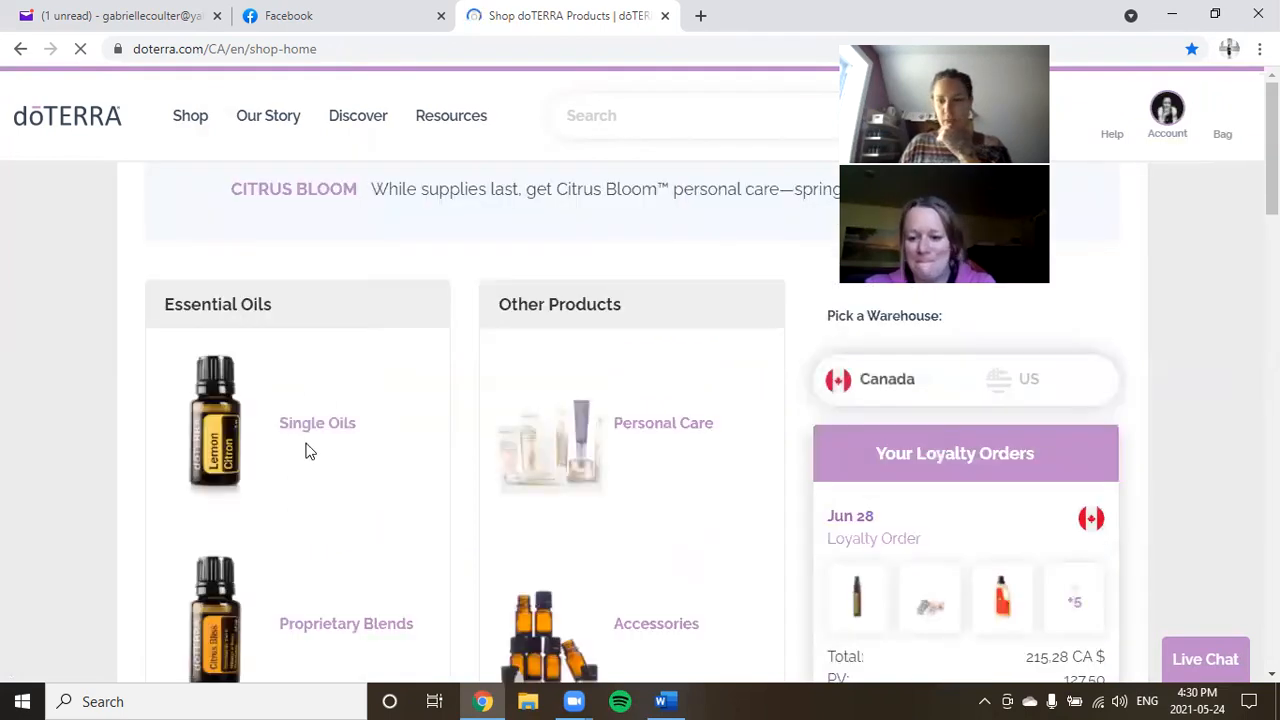
pyautogui.scroll(-2, 908, 583)
# Edit the Jun 28 loyalty order and review its 10-item bag totalling 181,25 CA $.
pyautogui.click(955, 548)
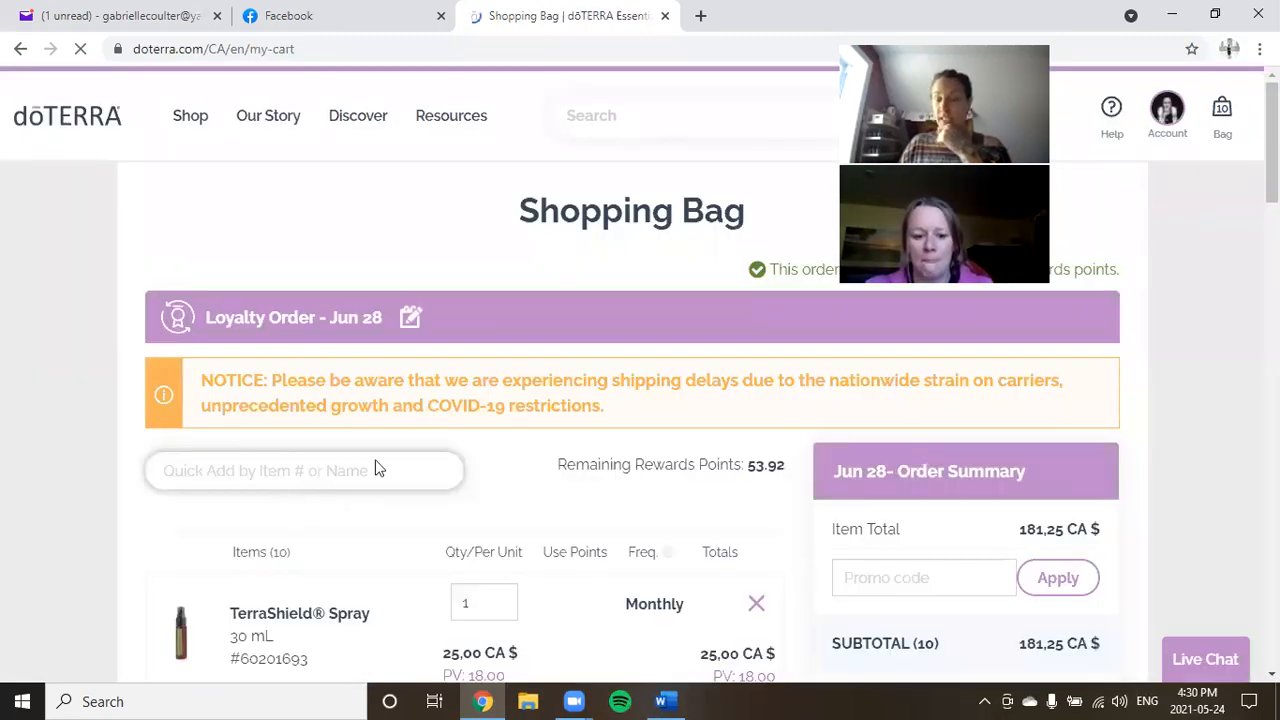
pyautogui.scroll(-4, 463, 542)
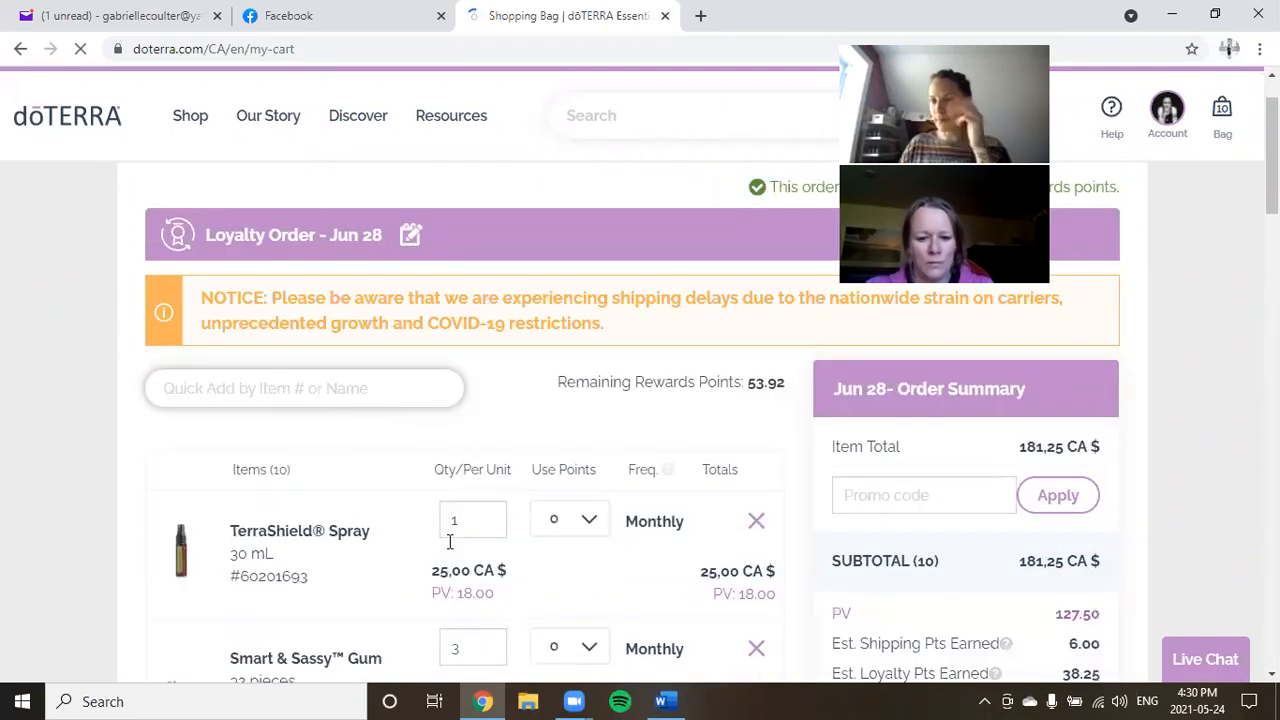
pyautogui.scroll(-15, 431, 545)
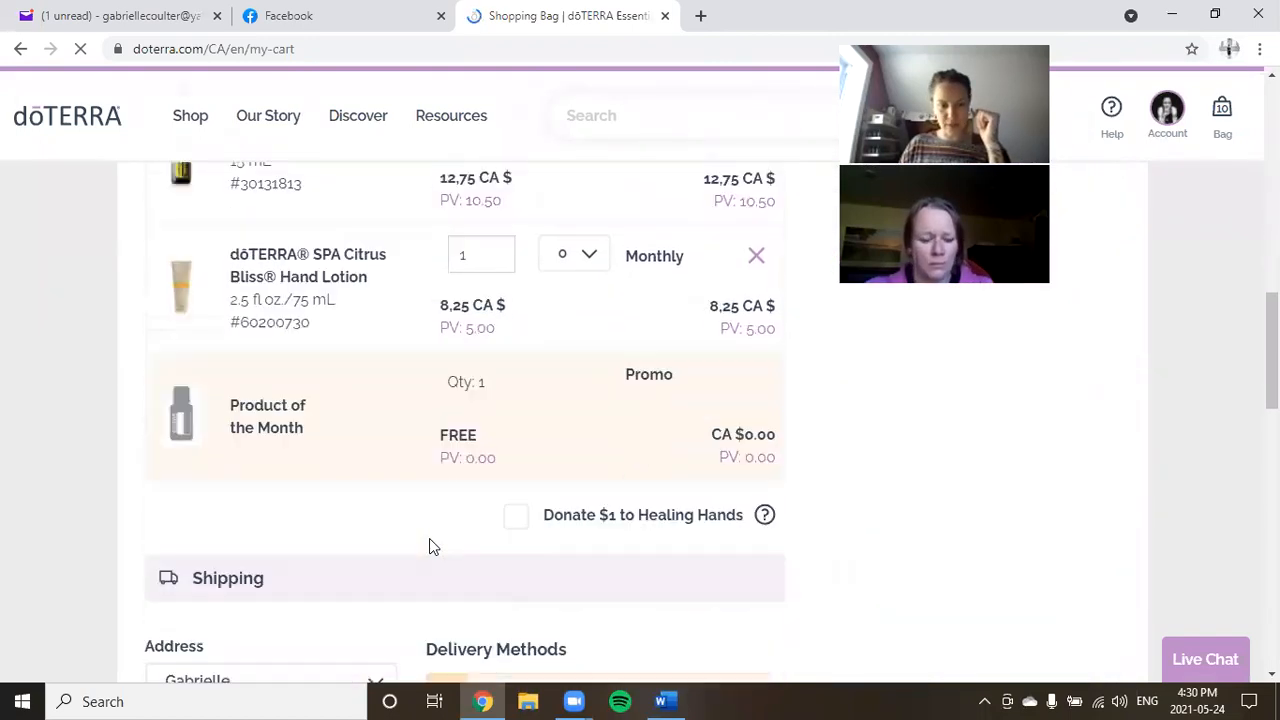
pyautogui.scroll(-1, 429, 545)
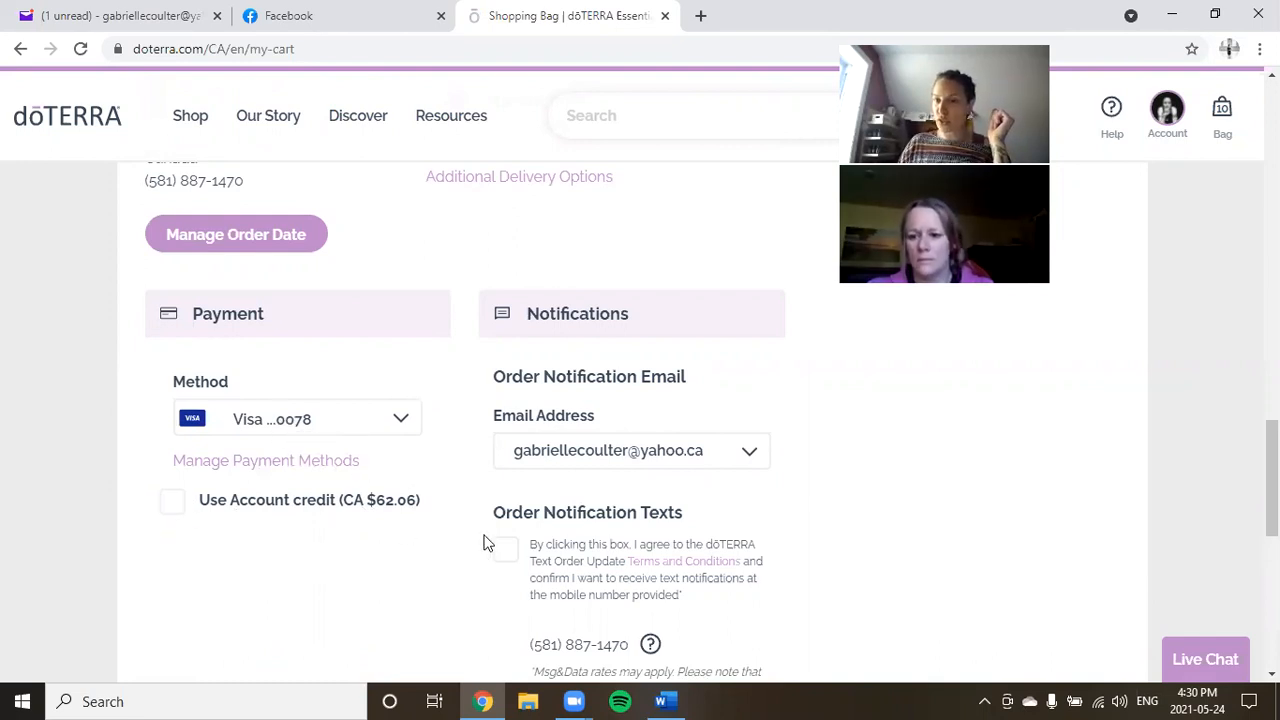
pyautogui.scroll(5, 720, 563)
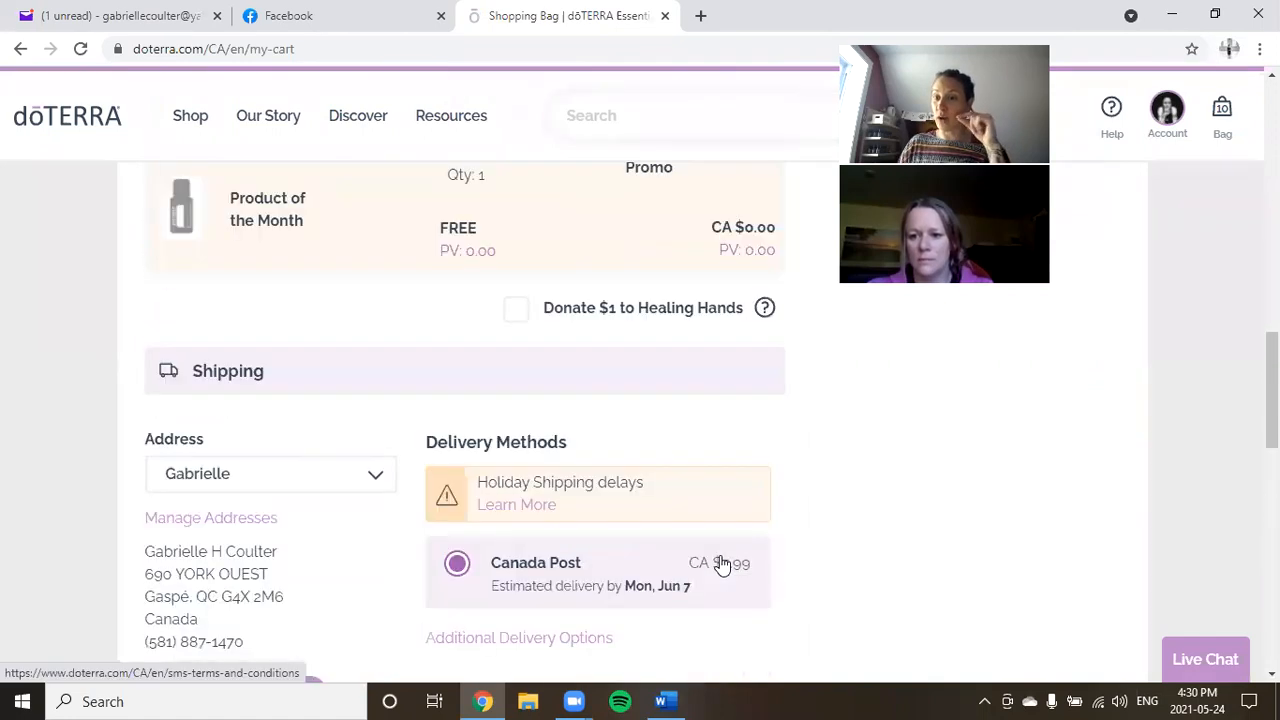
pyautogui.scroll(10, 720, 563)
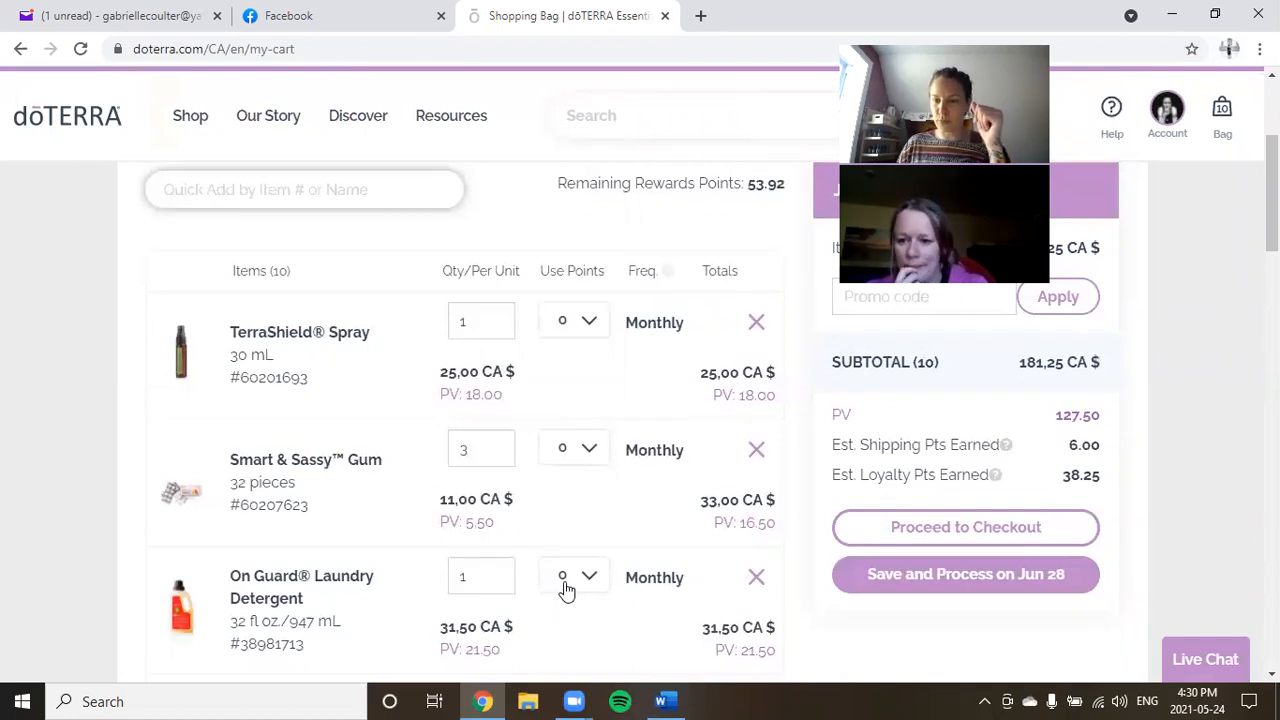
pyautogui.scroll(3, 594, 574)
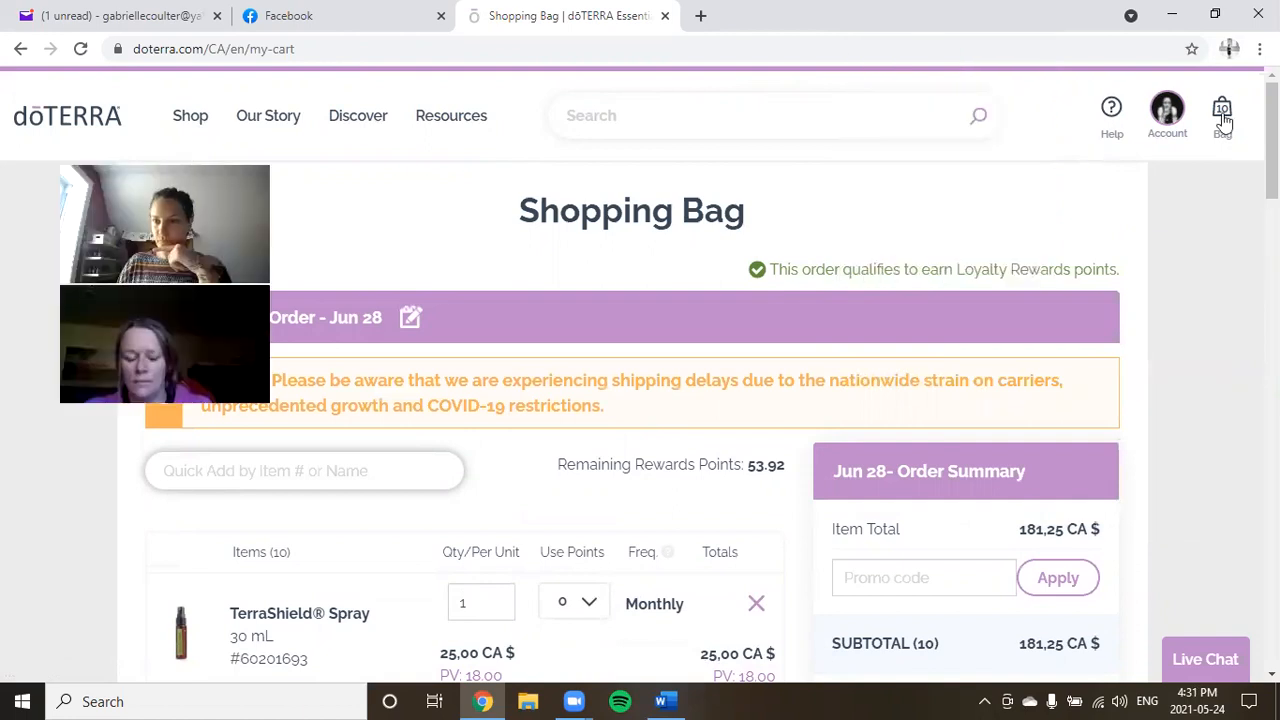
# Go to the My Office dashboard from the Account menu.
pyautogui.moveTo(1167, 112)
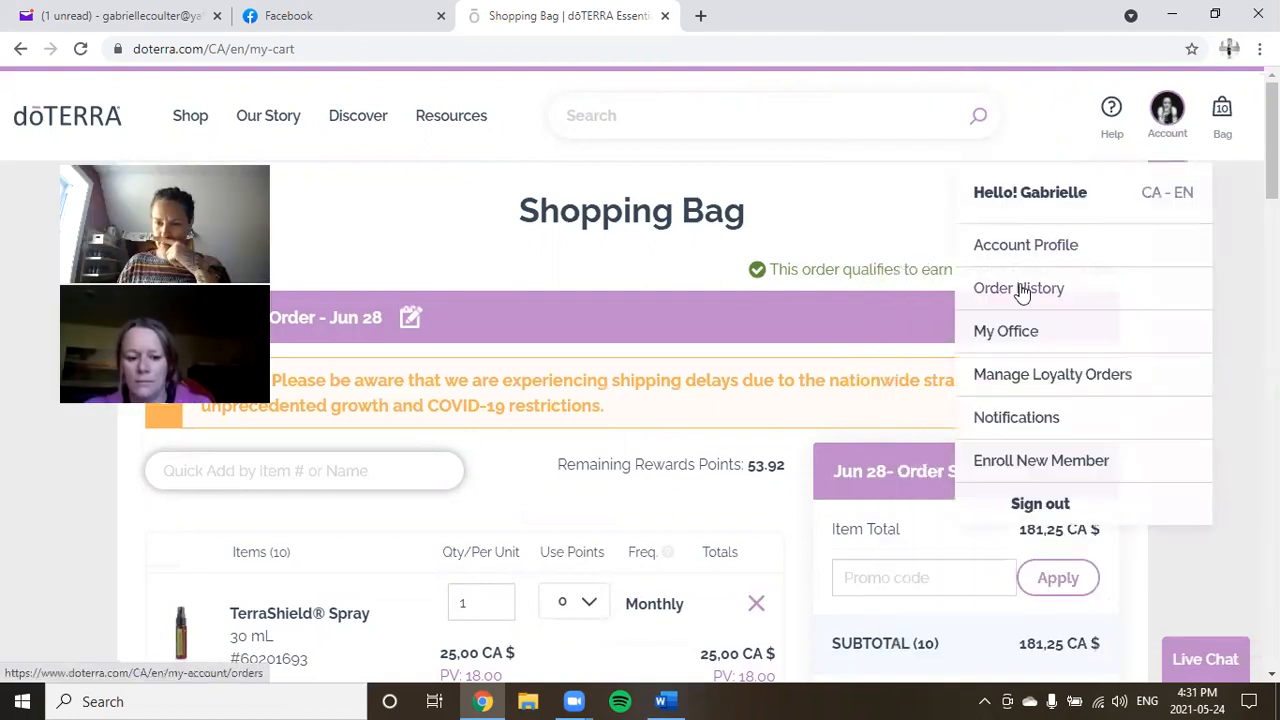
pyautogui.click(1010, 338)
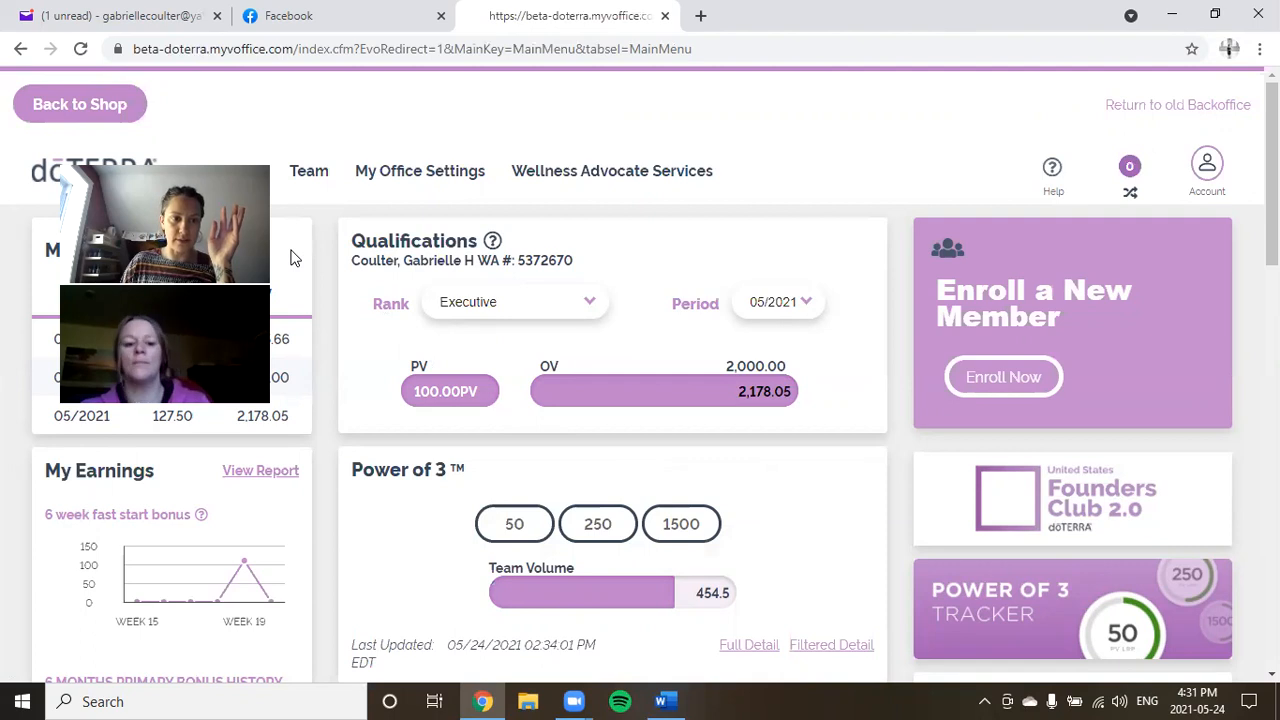
pyautogui.moveTo(313, 176)
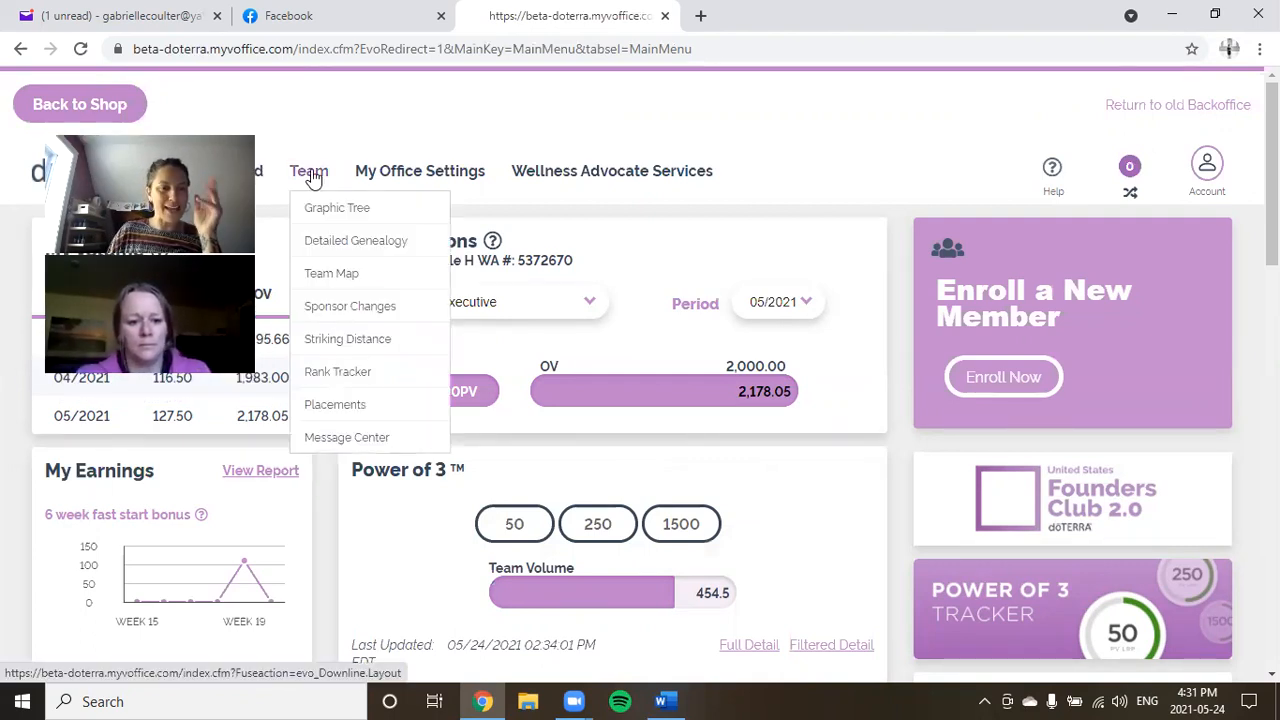
# Check Team > Sponsor Changes for eligible members, then log out of the back office.
pyautogui.click(333, 310)
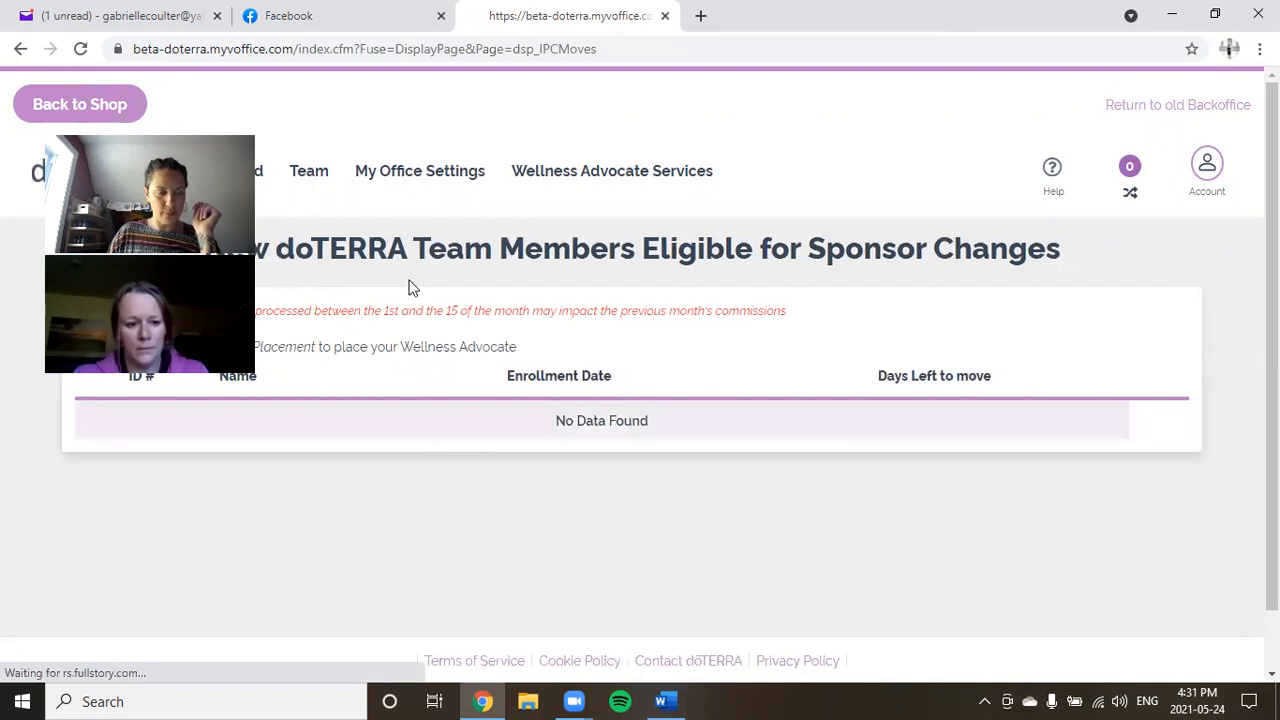
pyautogui.moveTo(303, 176)
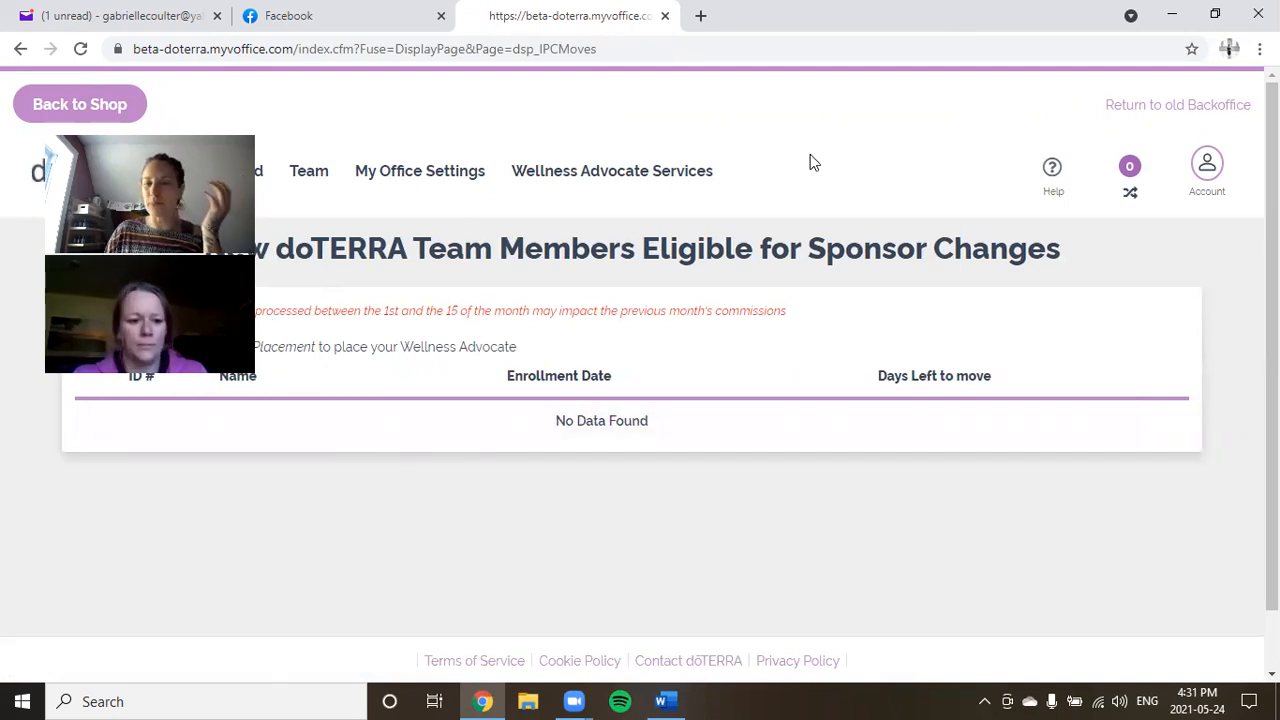
pyautogui.click(1196, 184)
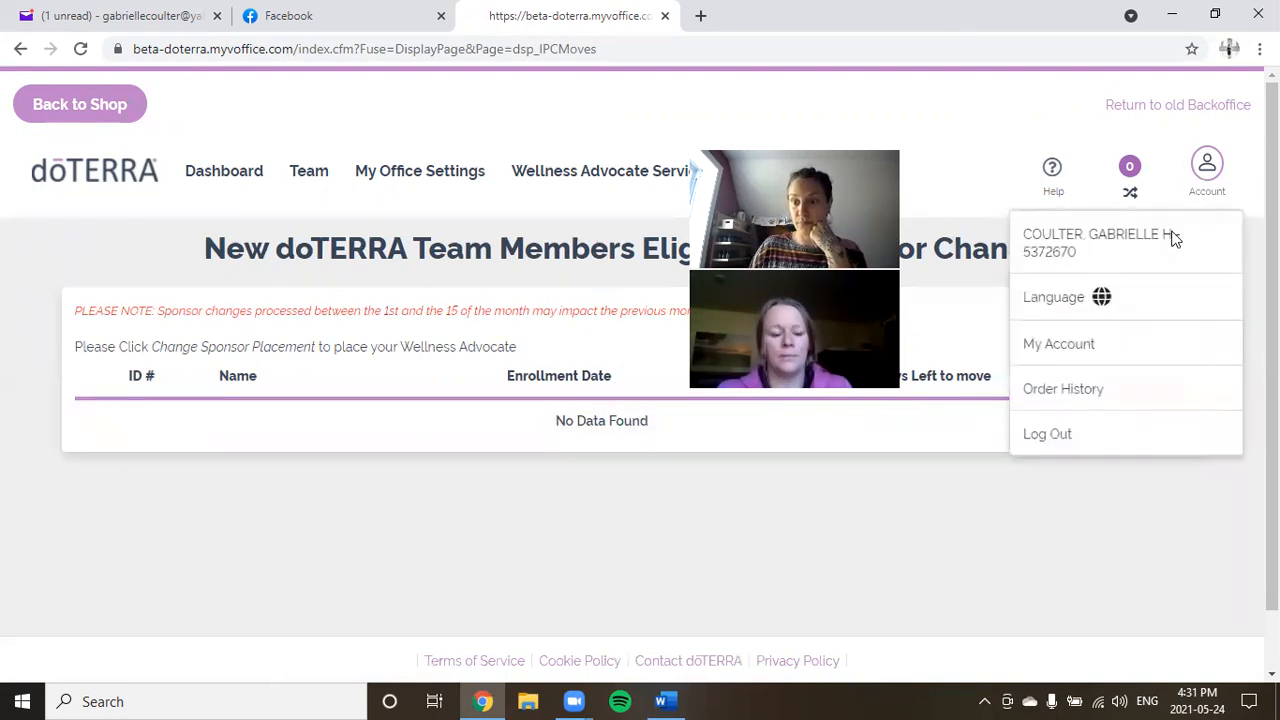
pyautogui.click(1060, 439)
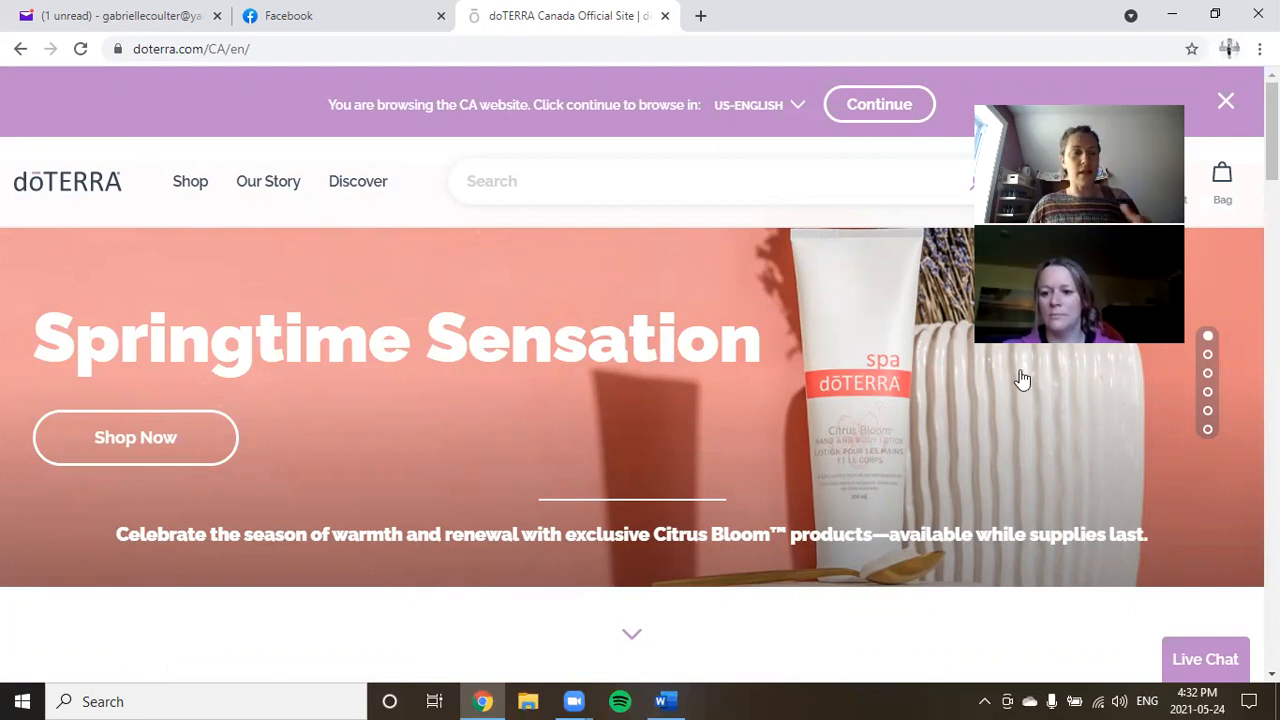
# Move the New Wellness Advocate Upgrade email from the Yahoo inbox to Builders, then minimize Chrome.
pyautogui.click(118, 16)
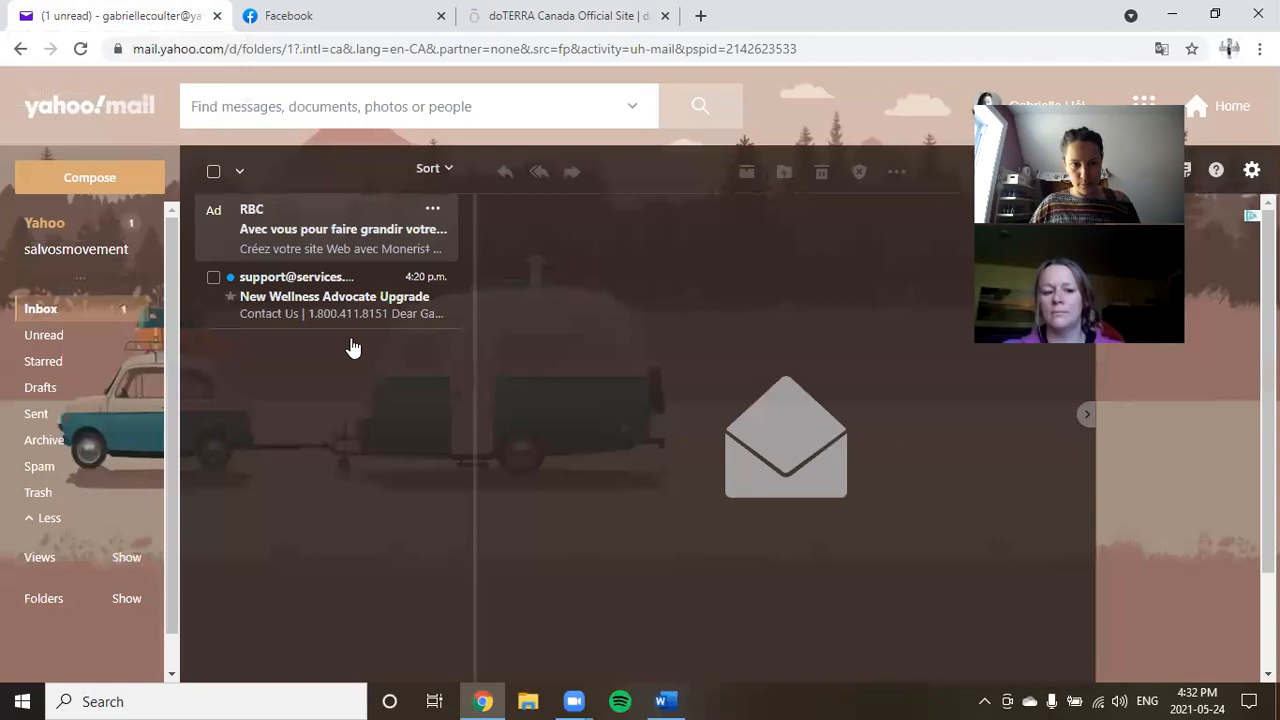
pyautogui.click(308, 305)
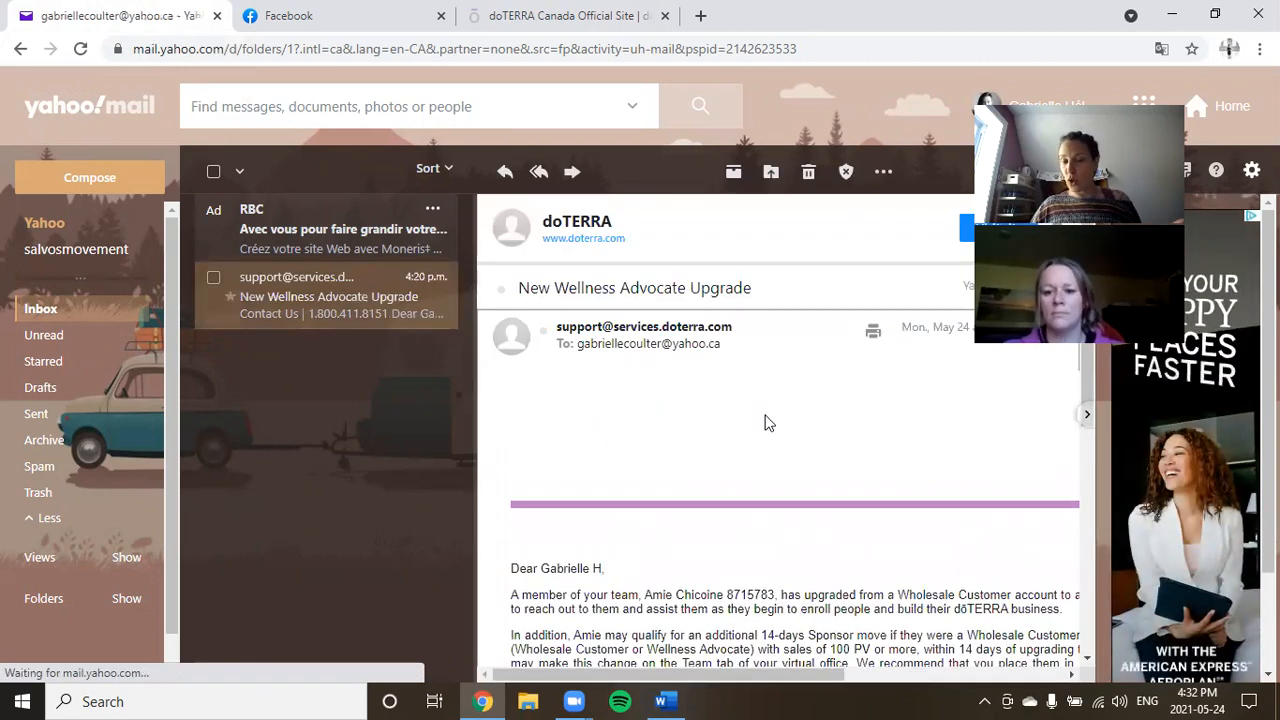
pyautogui.scroll(-2, 767, 422)
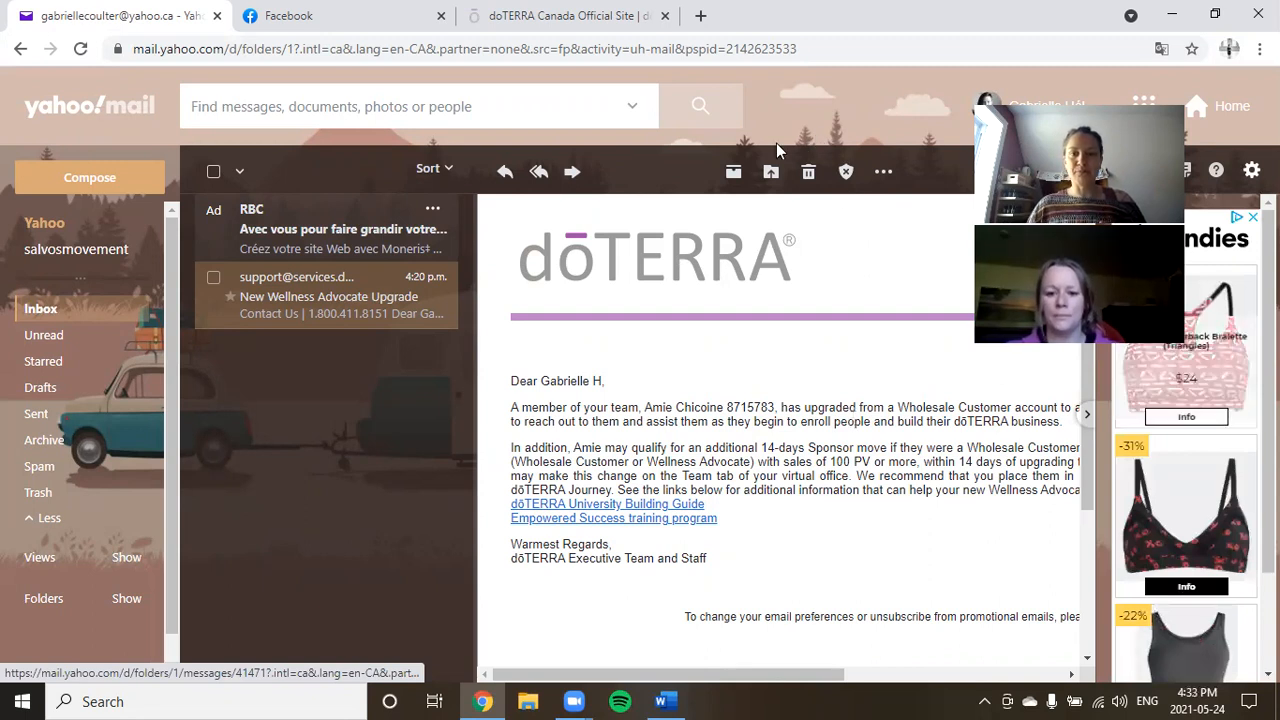
pyautogui.click(771, 175)
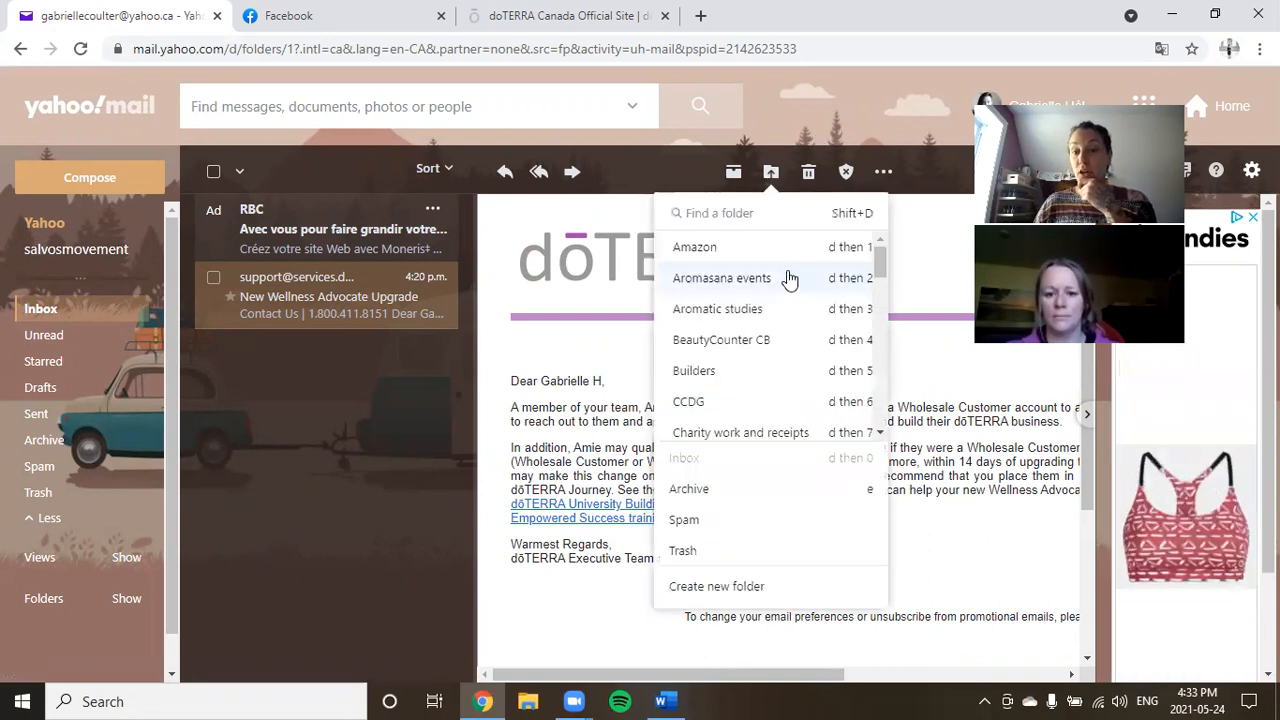
pyautogui.click(720, 371)
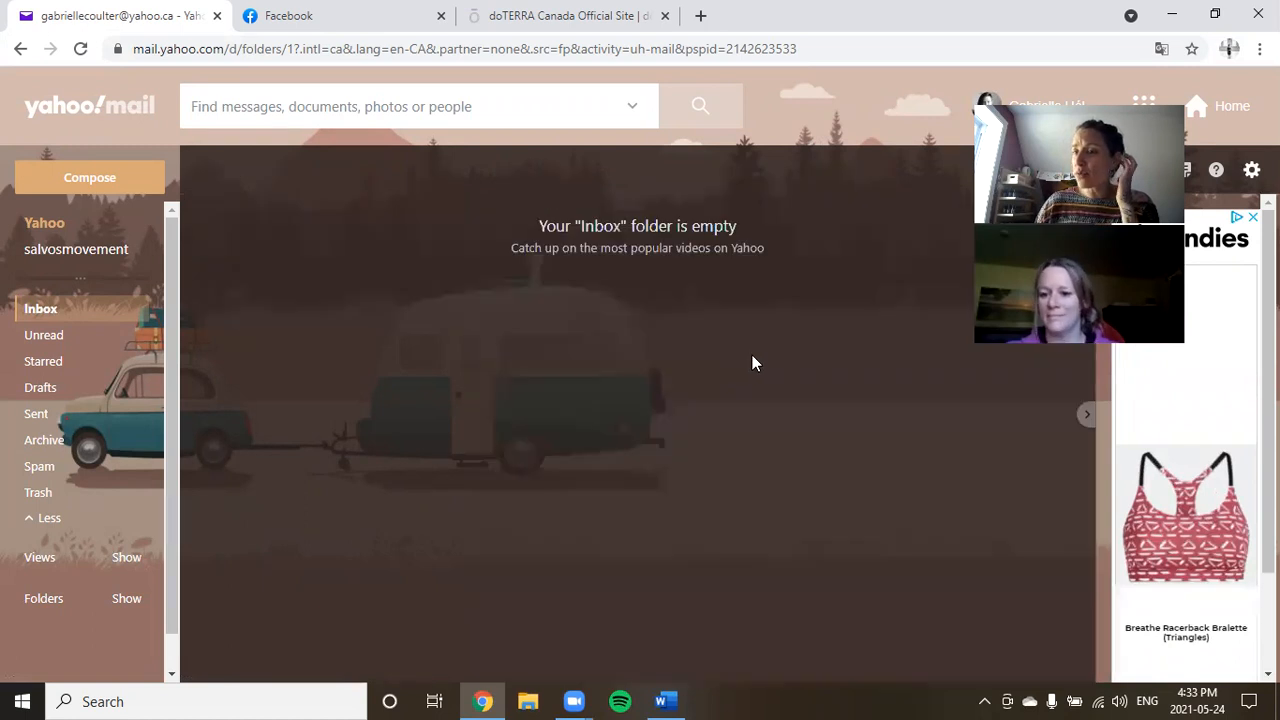
pyautogui.click(1175, 13)
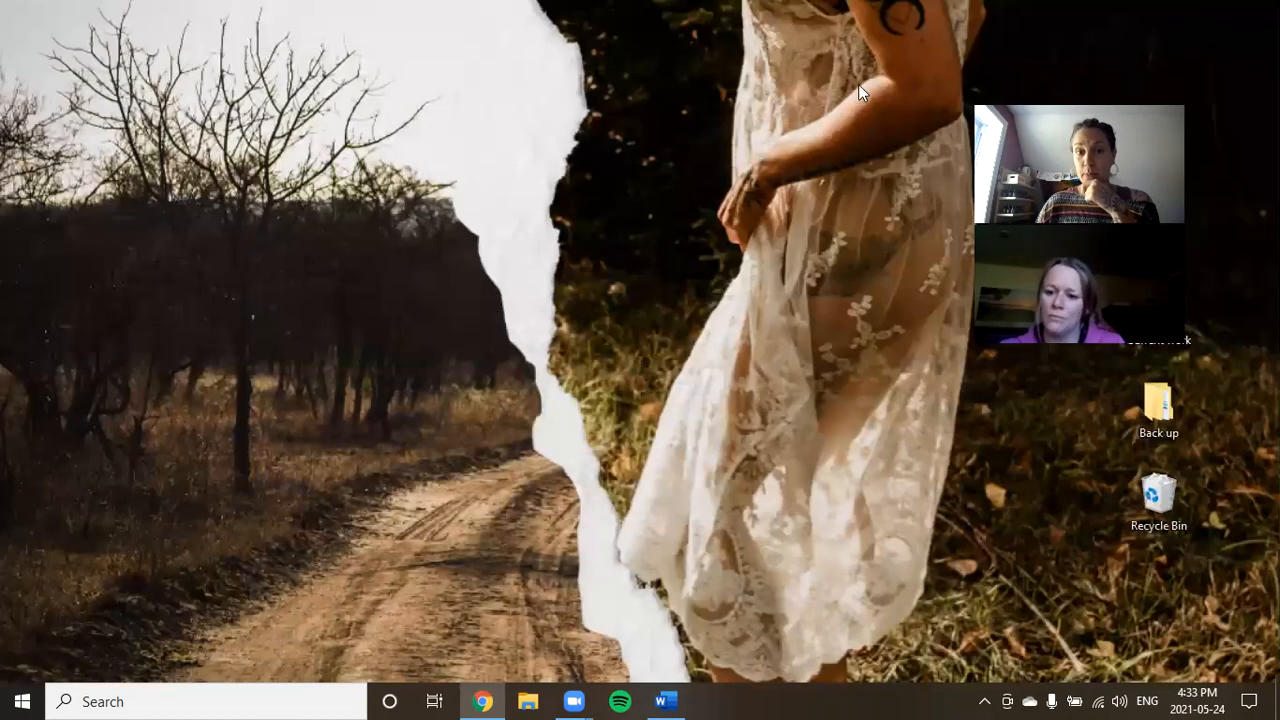